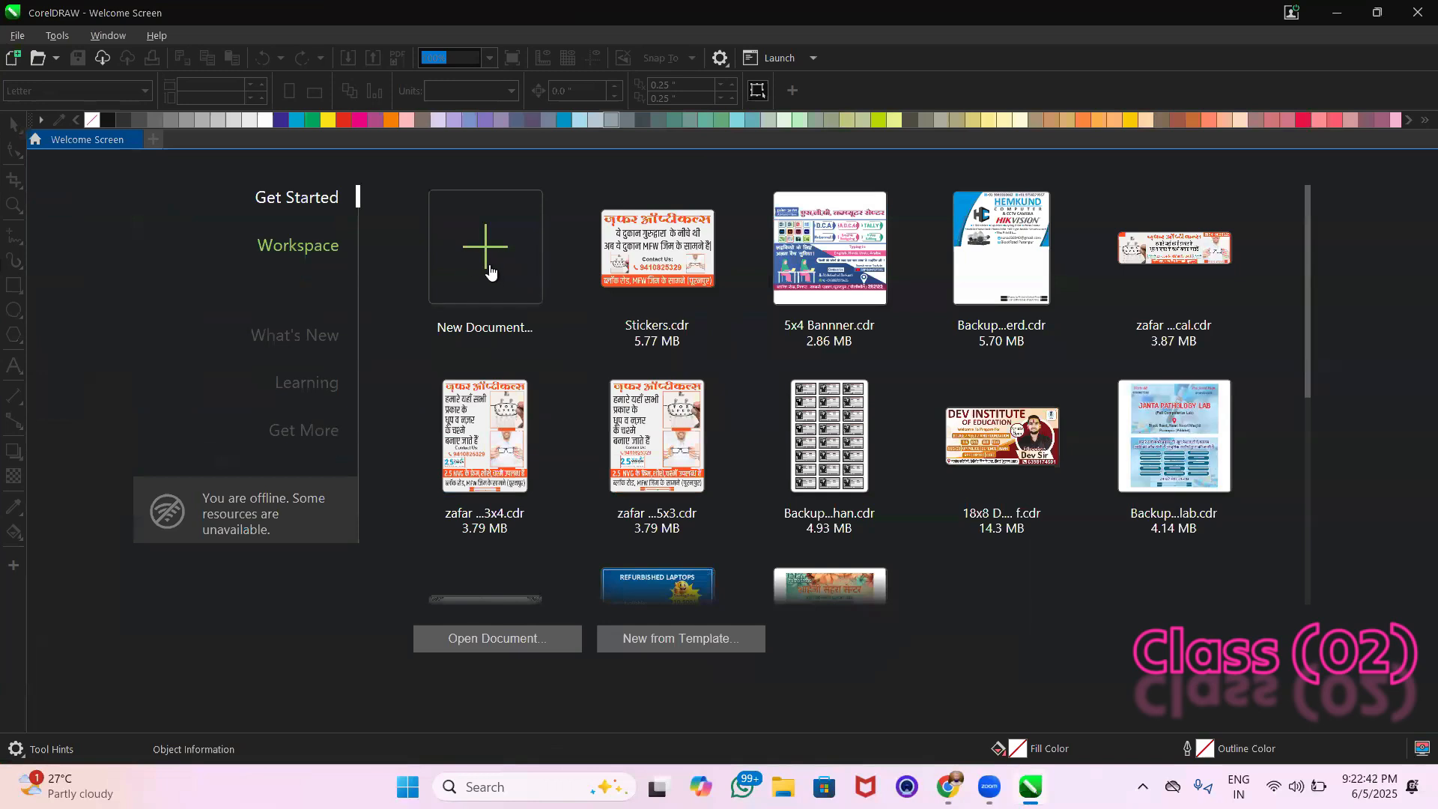
# Create a new 8.5 × 11 in portrait document named Untitled-1, using inches and CMYK at 300 dpi
pyautogui.click(483, 255)
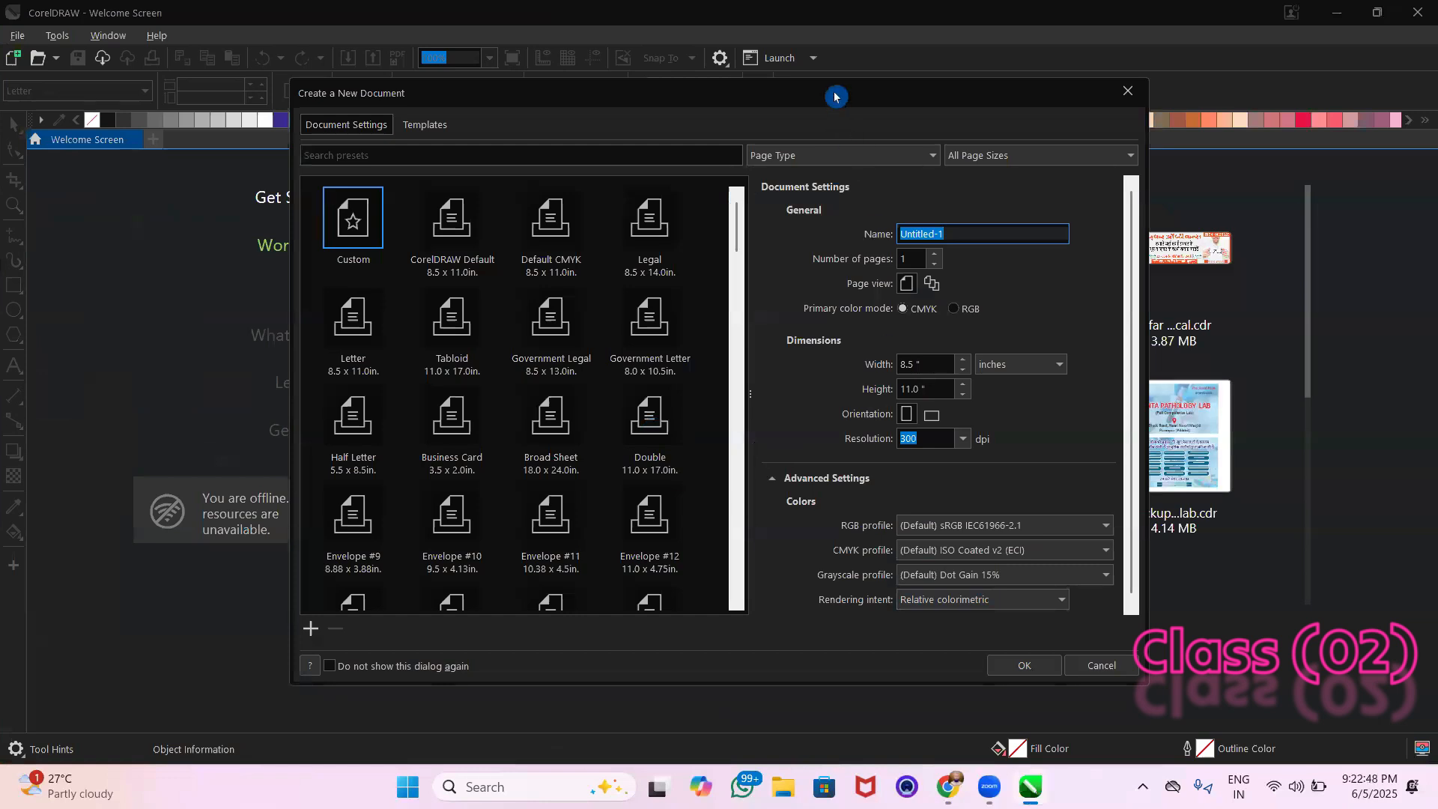
pyautogui.moveTo(835, 96); pyautogui.dragTo(836, 51)
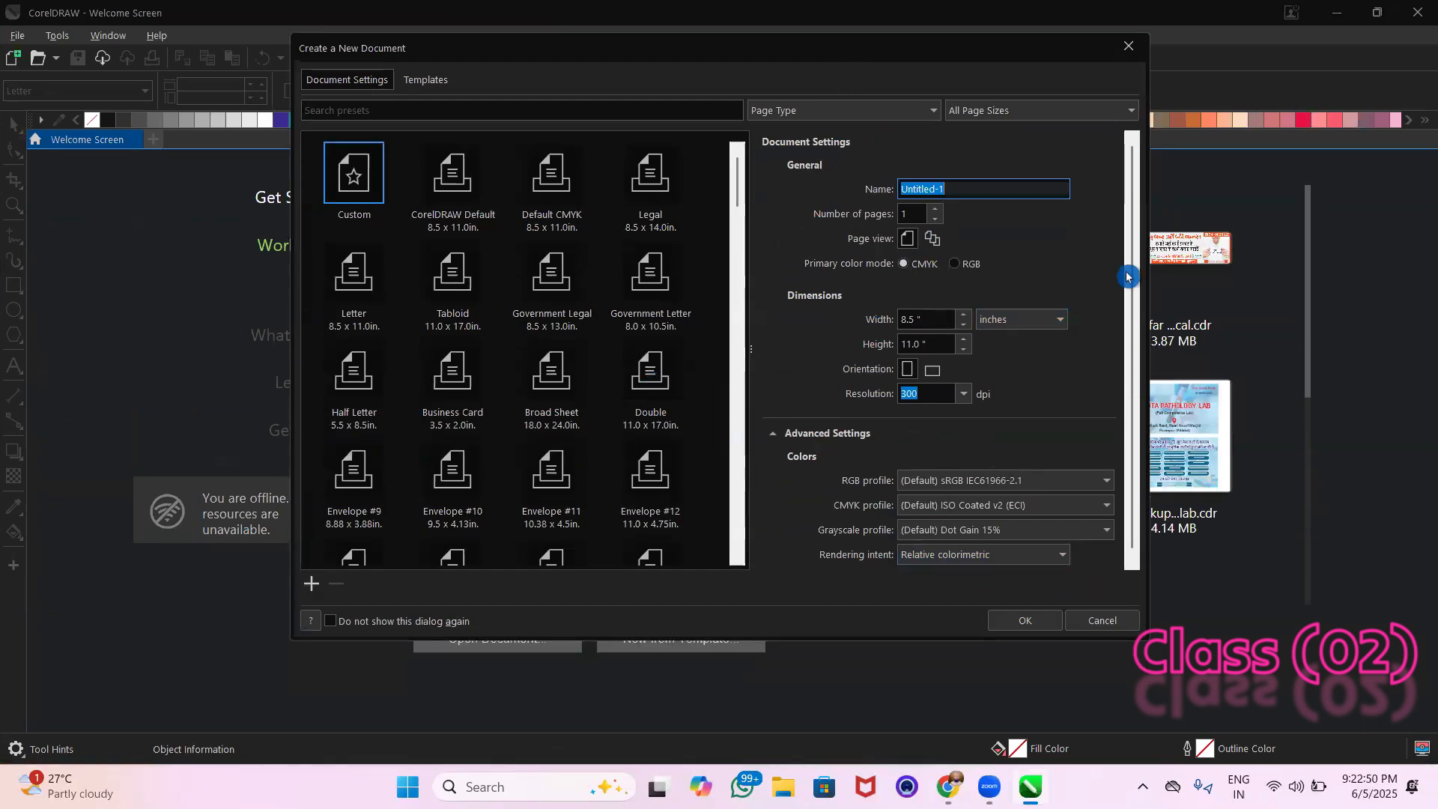
pyautogui.click(956, 190)
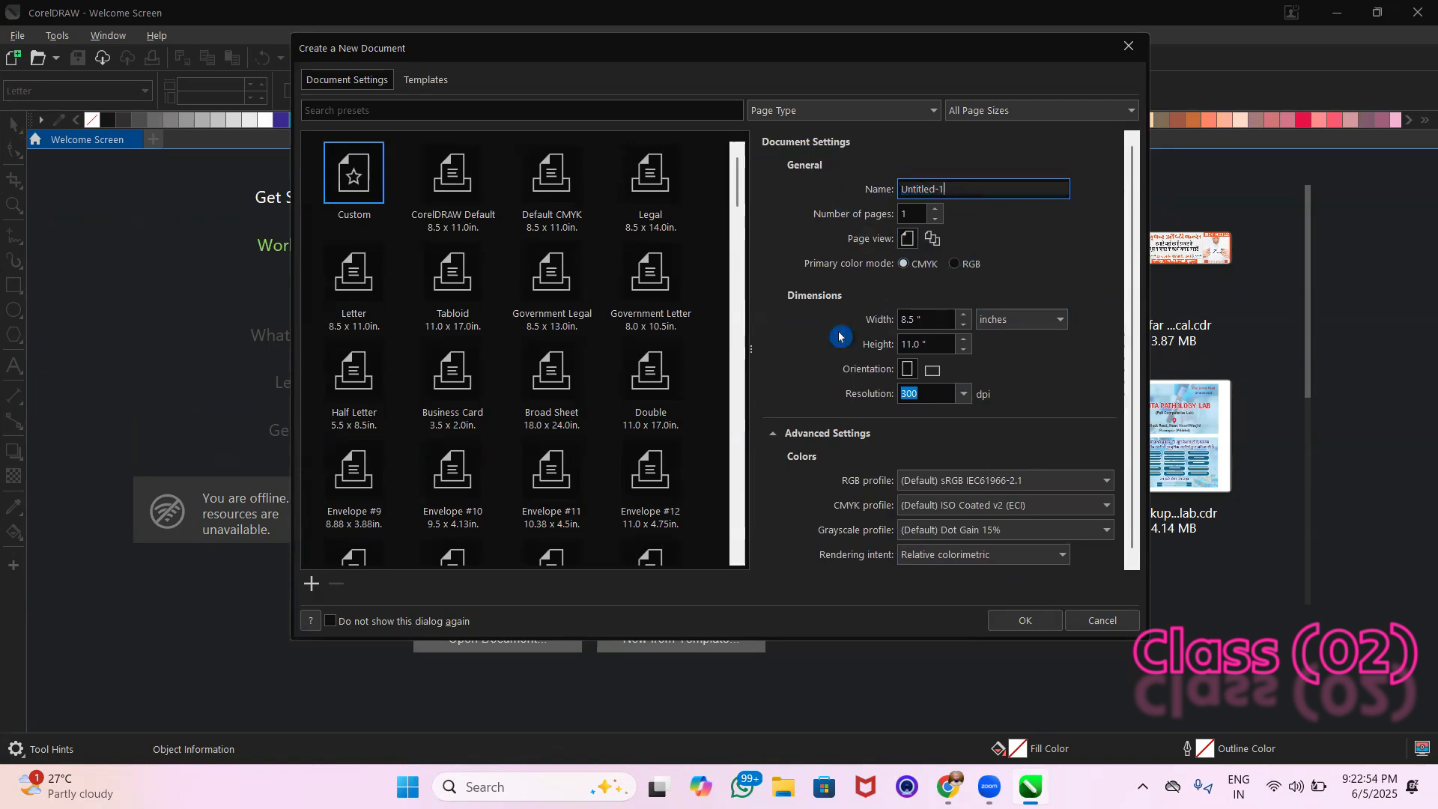
pyautogui.click(1034, 322)
pyautogui.click(1036, 327)
pyautogui.click(1026, 622)
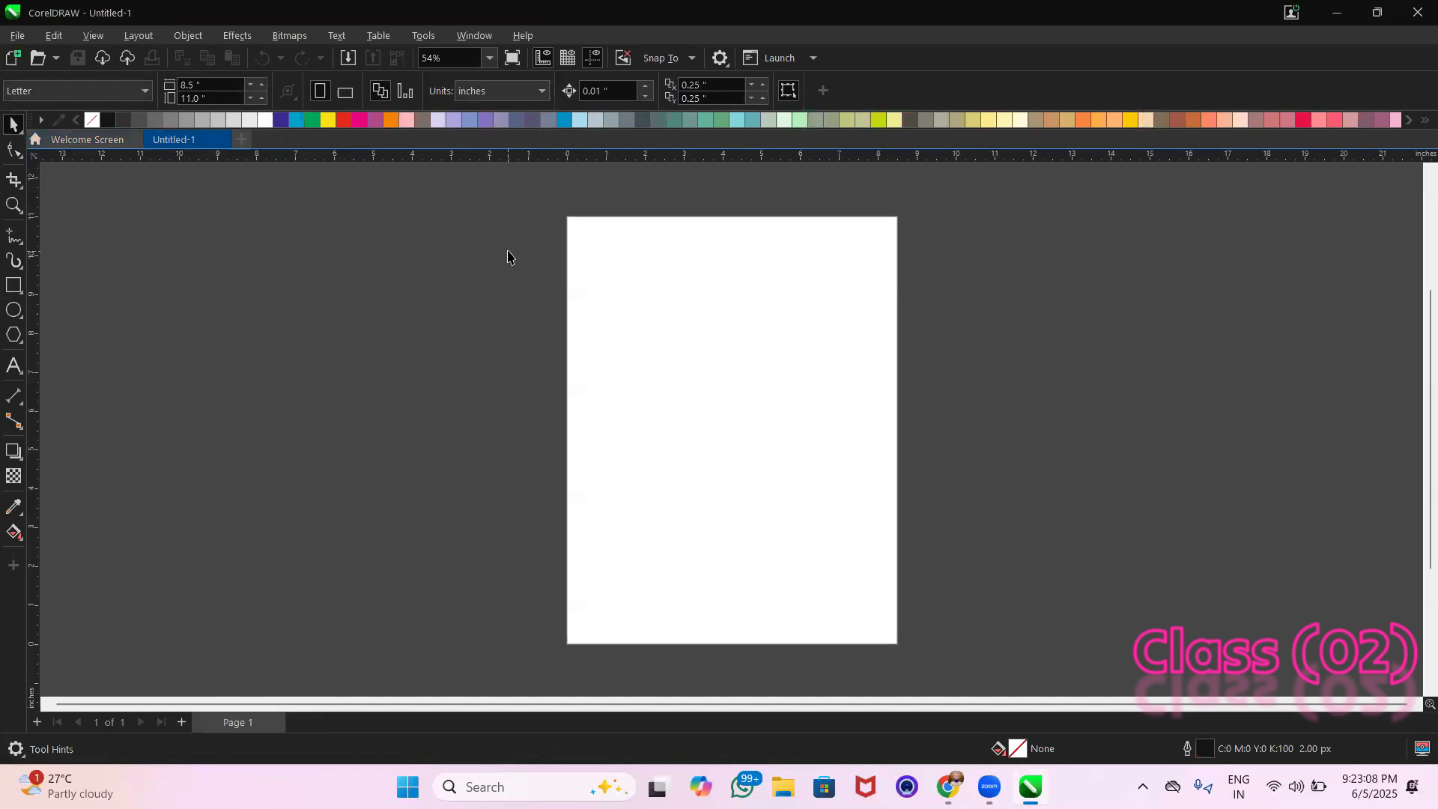
# Draw a rectangle about 3.8 × 3.5 in to the left of the page
pyautogui.moveTo(203, 213); pyautogui.dragTo(390, 359)
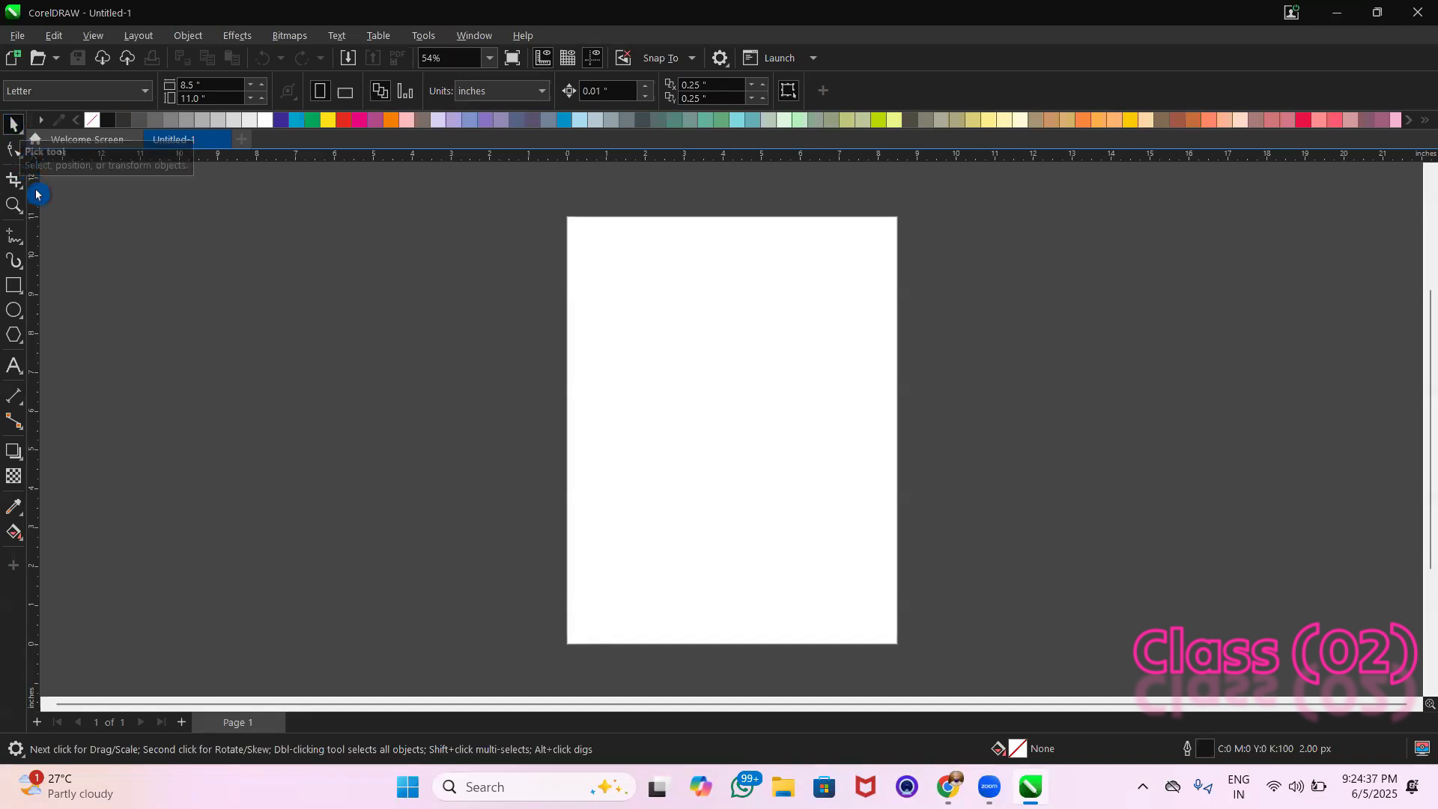
pyautogui.click(15, 285)
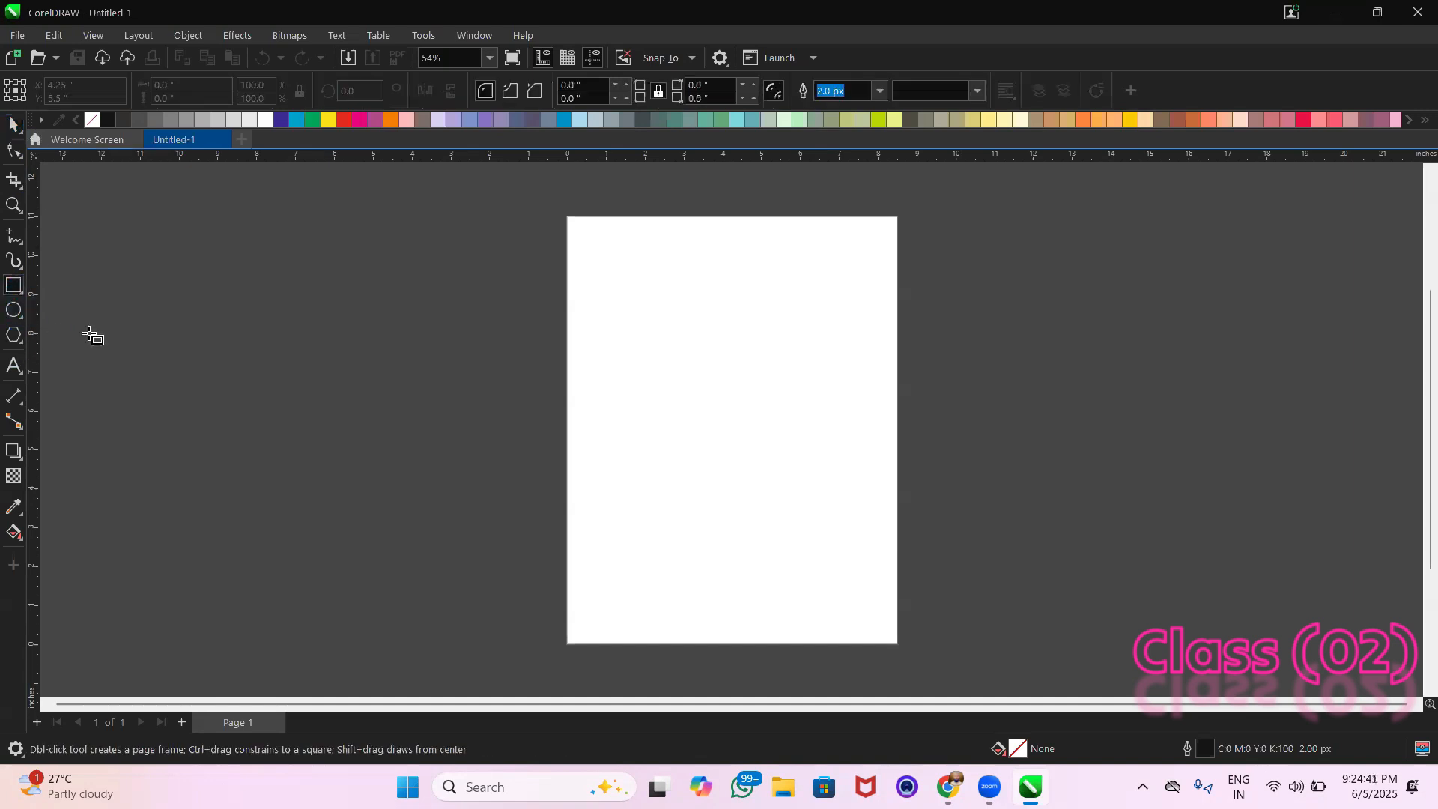
pyautogui.moveTo(254, 292); pyautogui.dragTo(403, 431)
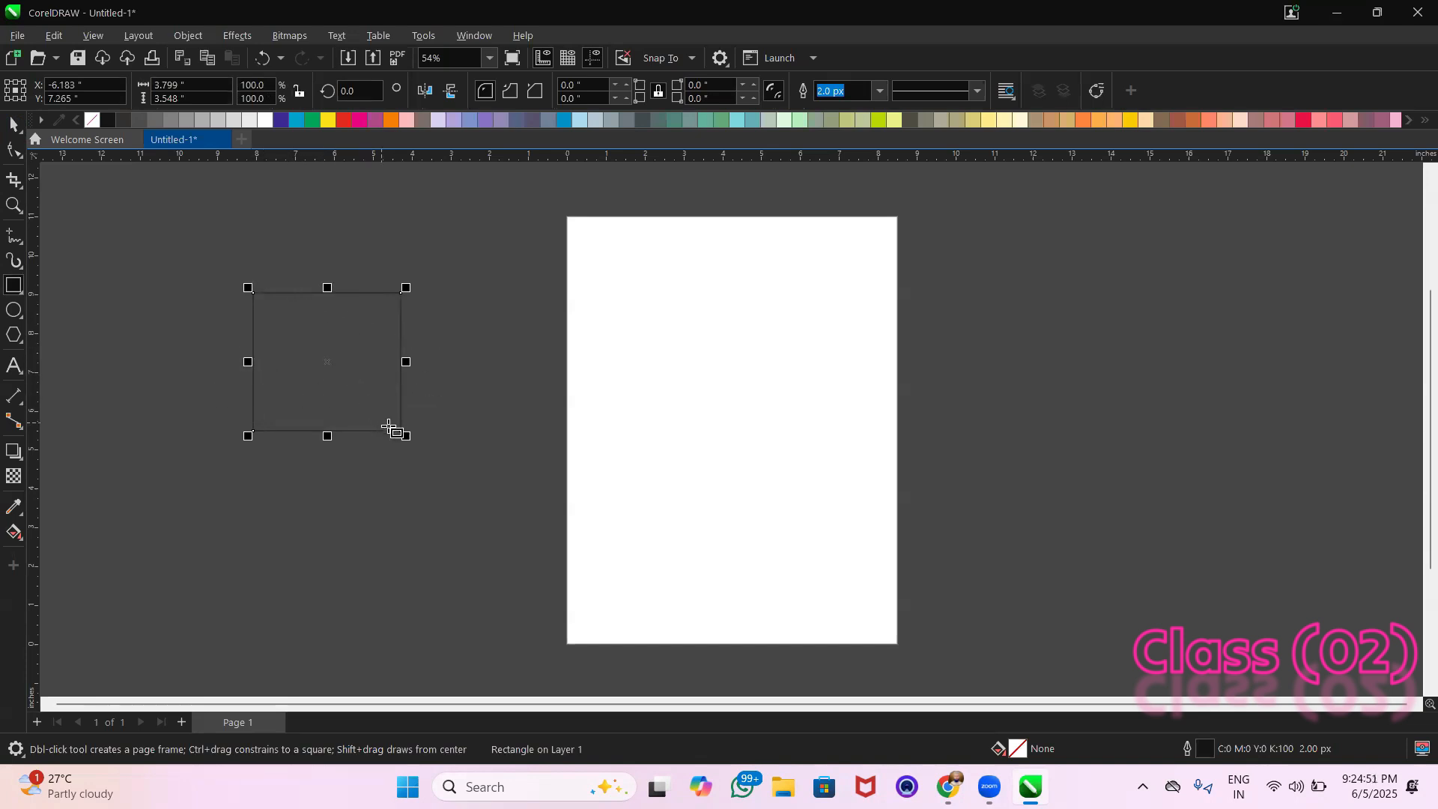
# Draw a wide rectangle about 9.4 × 1.3 in right of the page and a square about 3.5 in below it
pyautogui.click(940, 312)
pyautogui.moveTo(940, 311); pyautogui.dragTo(1300, 355)
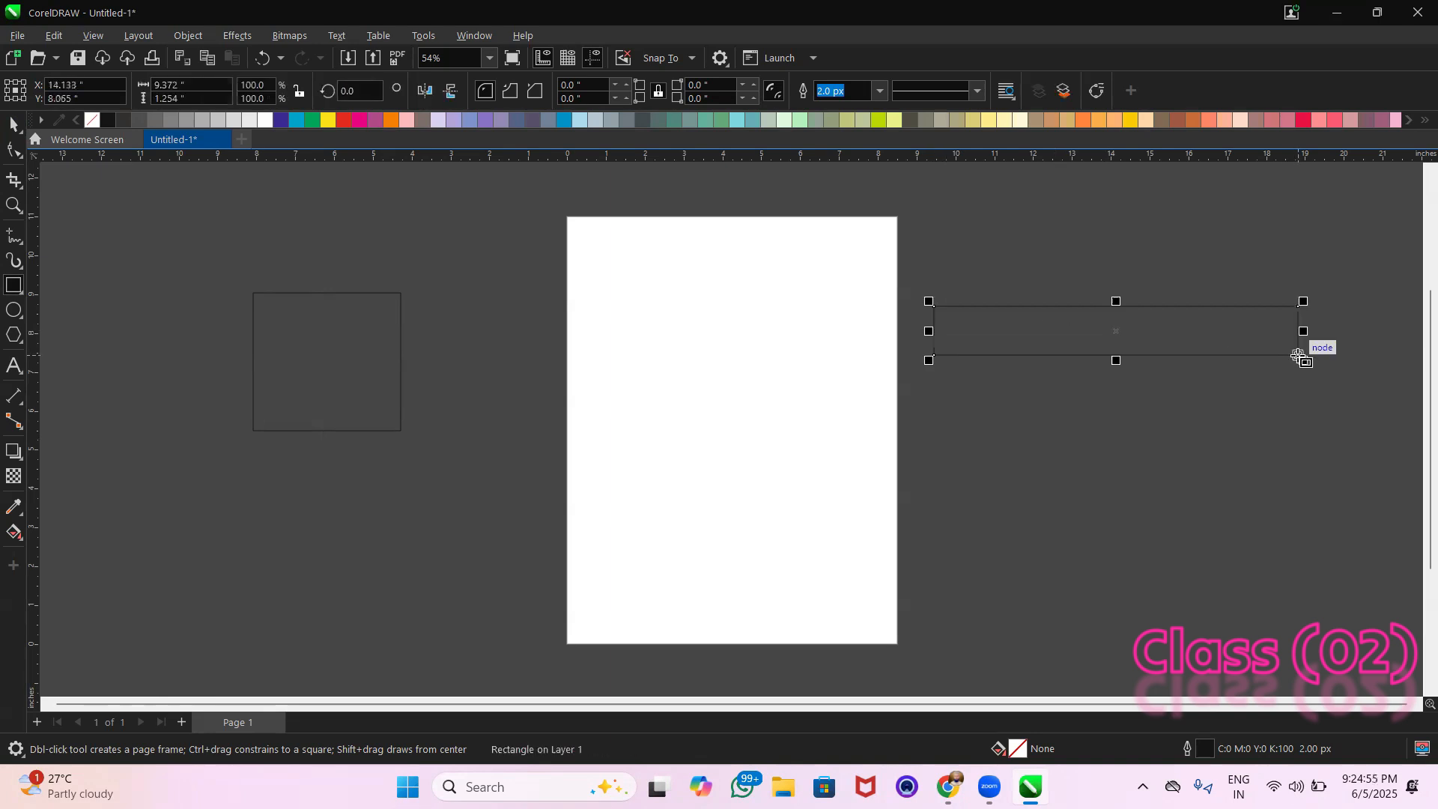
pyautogui.moveTo(990, 401)
pyautogui.mouseDown()
pyautogui.moveTo(1188, 561)
pyautogui.moveTo(1026, 462)
pyautogui.moveTo(1186, 586)
pyautogui.moveTo(1046, 458)
pyautogui.moveTo(1213, 479)
pyautogui.moveTo(1070, 360)
pyautogui.moveTo(990, 349)
pyautogui.moveTo(1148, 372)
pyautogui.moveTo(1007, 375)
pyautogui.moveTo(1168, 537)
pyautogui.moveTo(1088, 455)
pyautogui.moveTo(1274, 452)
pyautogui.moveTo(1280, 367)
pyautogui.moveTo(1013, 345)
pyautogui.moveTo(853, 452)
pyautogui.moveTo(1255, 469)
pyautogui.moveTo(1242, 504)
pyautogui.moveTo(1085, 391)
pyautogui.moveTo(1142, 459)
pyautogui.moveTo(1103, 442)
pyautogui.moveTo(1125, 477)
pyautogui.mouseUp()
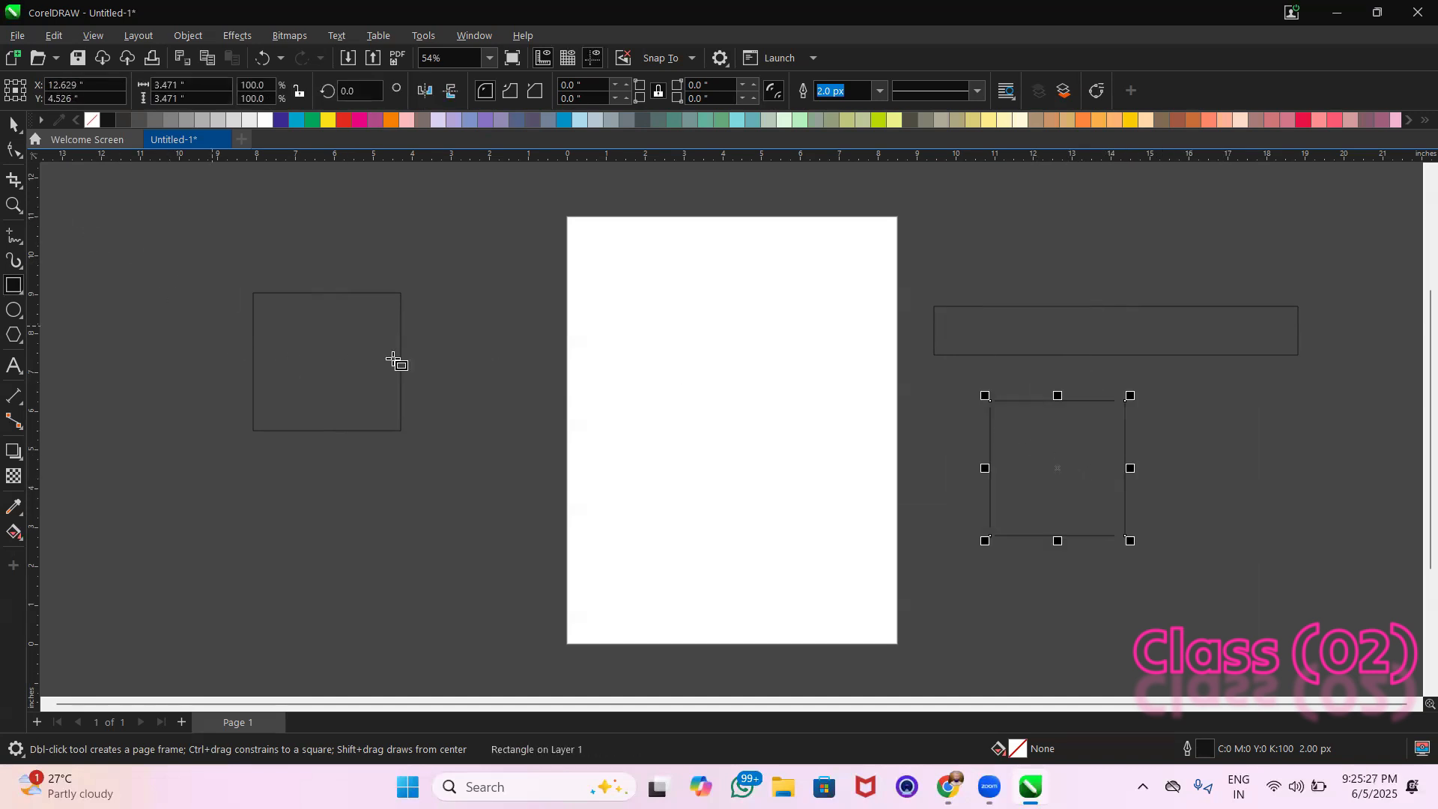
# Draw a rectangle about 6.5 × 2.9 in outward from its centre between the left rectangle and the page, and undo it
pyautogui.moveTo(474, 331)
pyautogui.mouseDown()
pyautogui.moveTo(619, 459)
pyautogui.moveTo(519, 370)
pyautogui.moveTo(806, 377)
pyautogui.moveTo(579, 378)
pyautogui.moveTo(743, 374)
pyautogui.moveTo(596, 305)
pyautogui.moveTo(586, 223)
pyautogui.moveTo(603, 408)
pyautogui.moveTo(604, 290)
pyautogui.moveTo(599, 385)
pyautogui.mouseUp()
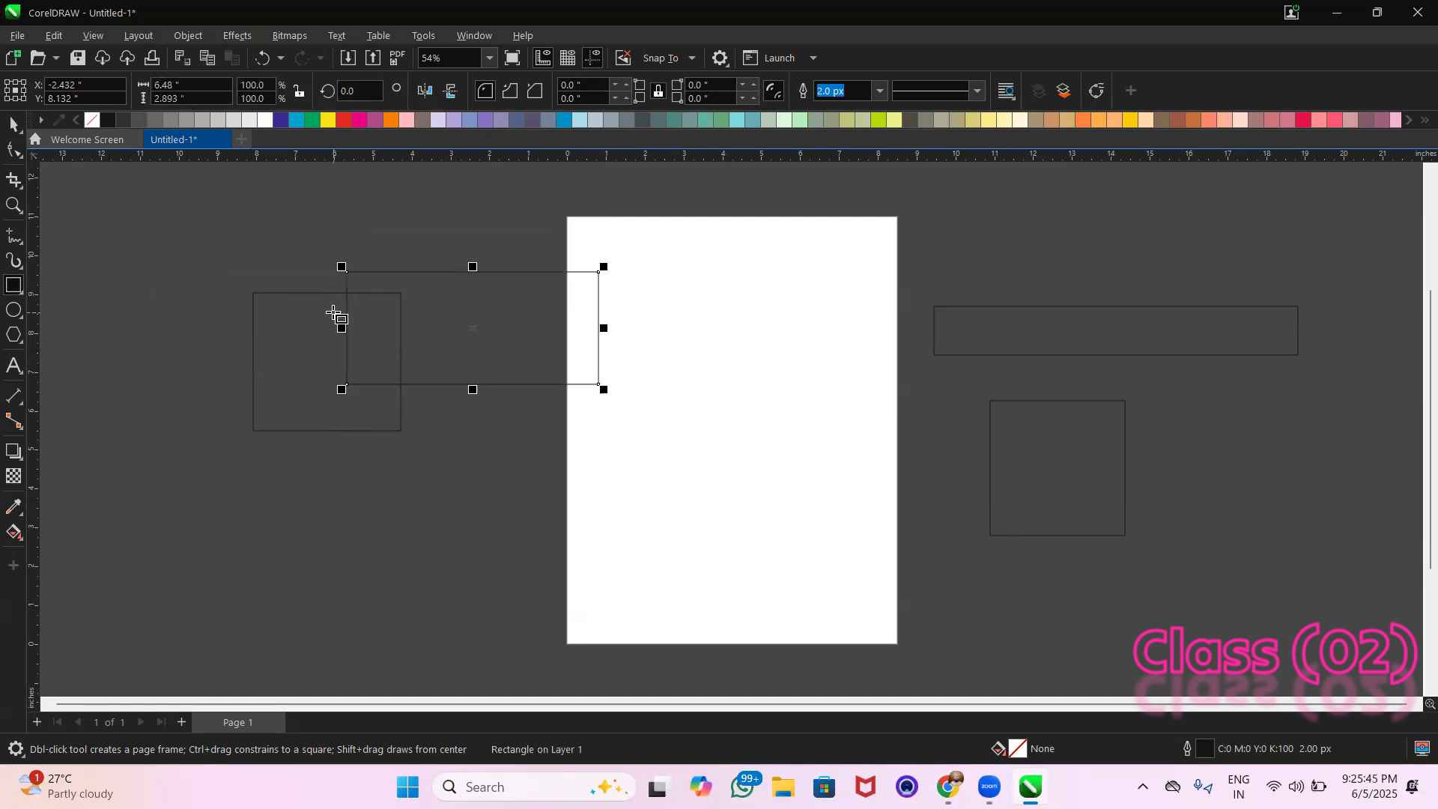
pyautogui.hotkey('ctrl', 'z')
# Delete both the wide rectangle and the square to the right of the page
pyautogui.click(14, 124)
pyautogui.moveTo(223, 269); pyautogui.dragTo(480, 449)
pyautogui.moveTo(1071, 331); pyautogui.dragTo(1077, 298)
pyautogui.click(1075, 423)
pyautogui.moveTo(933, 248); pyautogui.dragTo(1313, 581)
pyautogui.press('Delete')
# Fill the rectangle left of the page with yellow and enlarge it proportionally to about 5.2 × 4.9 in
pyautogui.click(308, 346)
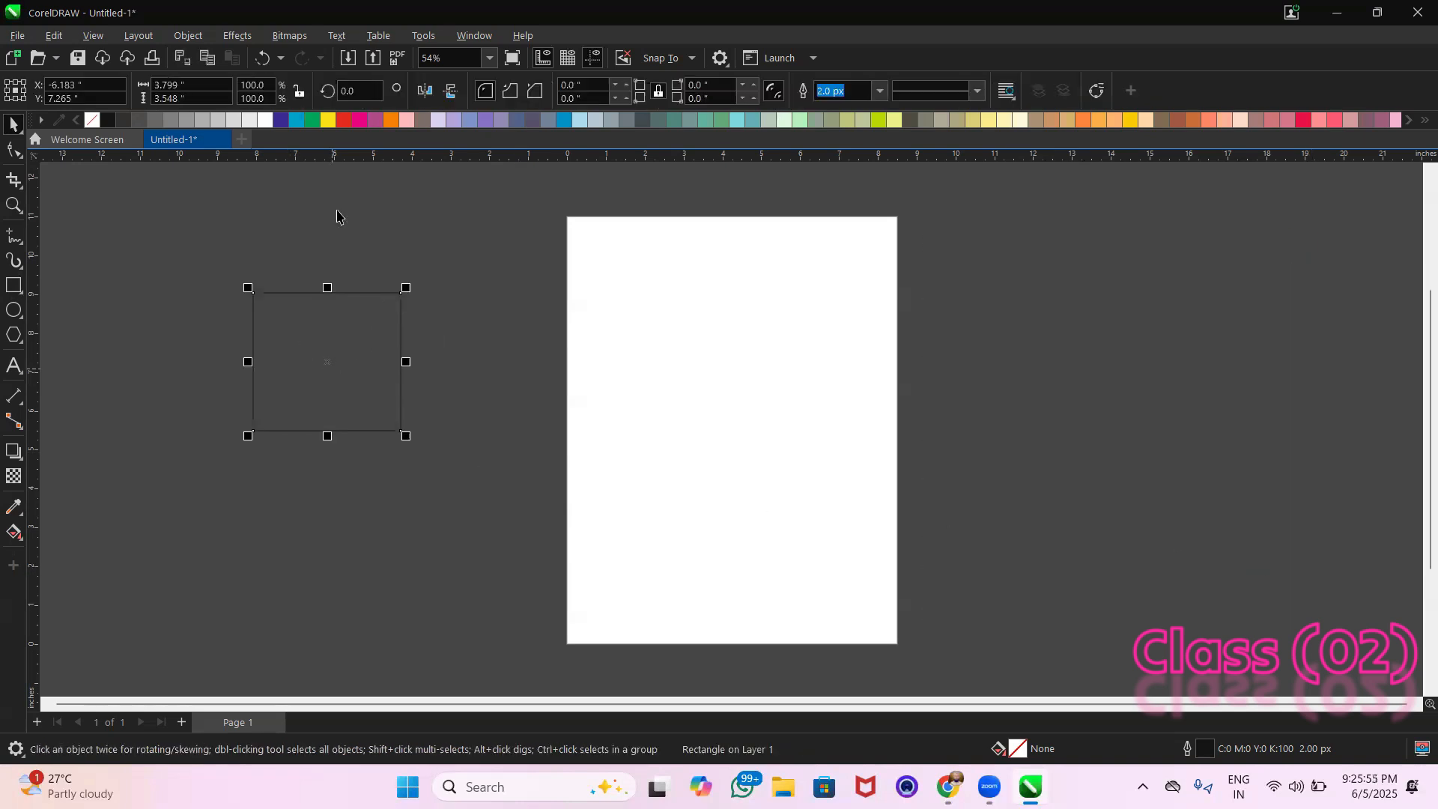
pyautogui.click(328, 120)
pyautogui.moveTo(329, 329); pyautogui.dragTo(315, 300)
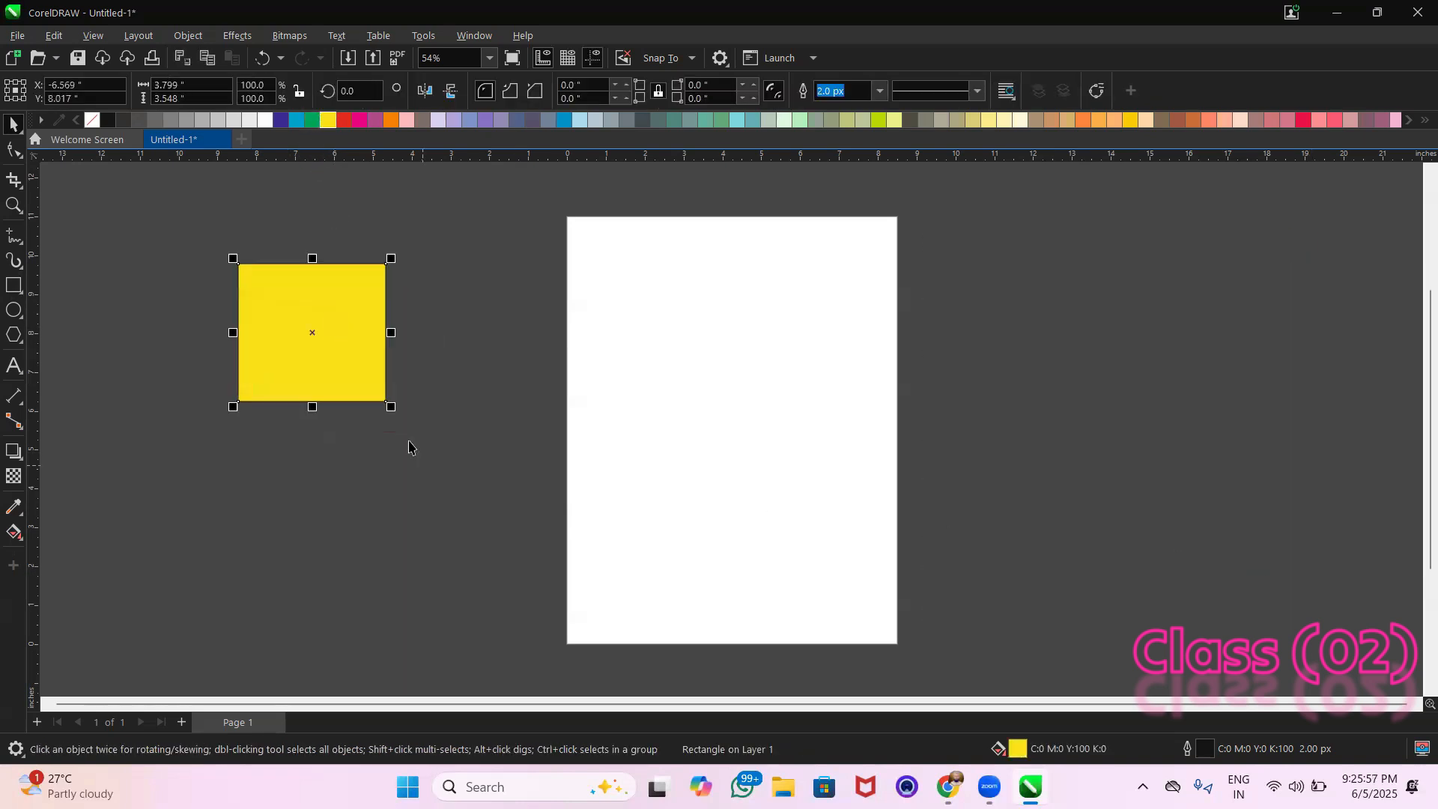
pyautogui.moveTo(447, 474); pyautogui.dragTo(441, 453)
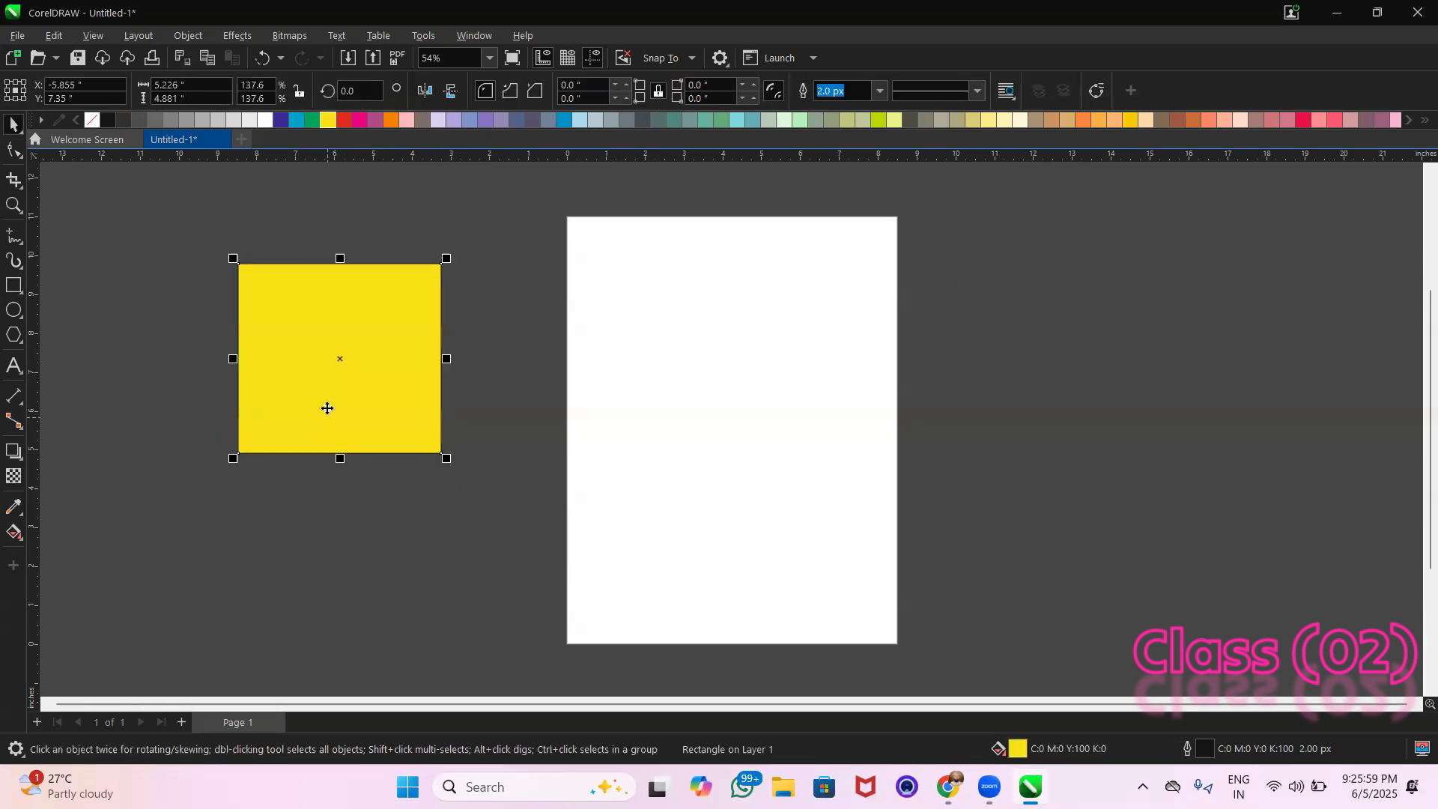
pyautogui.click(152, 262)
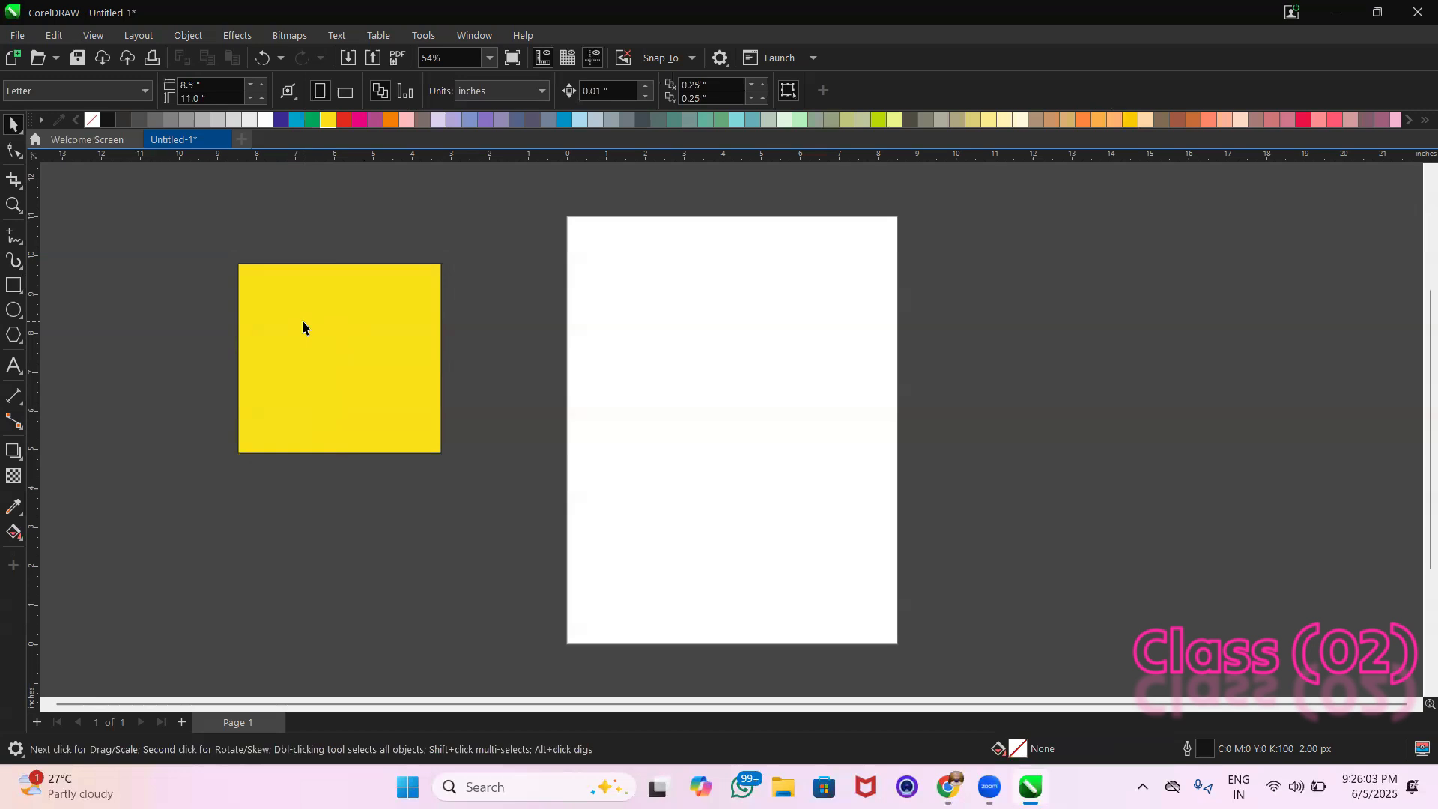
pyautogui.click(394, 122)
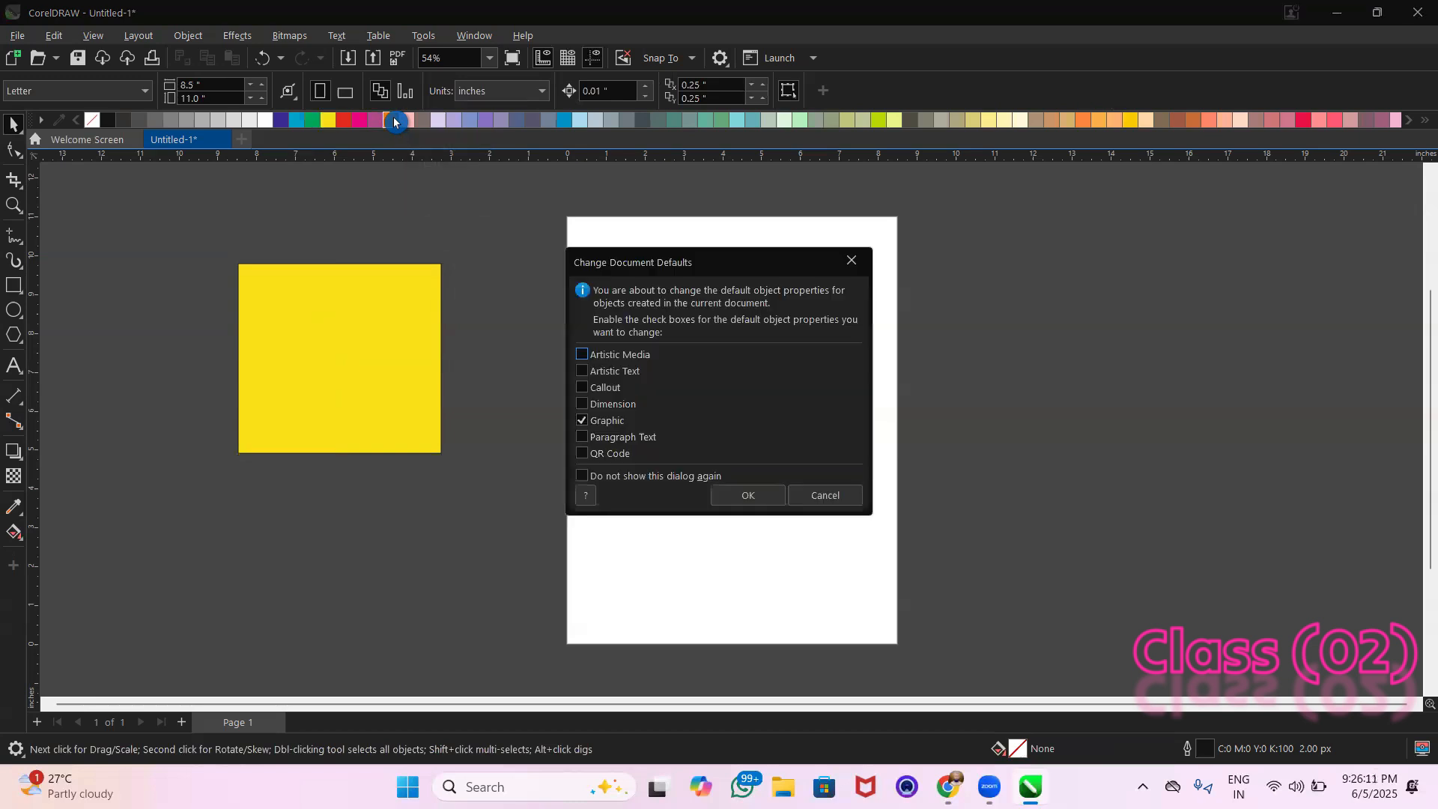
pyautogui.moveTo(738, 265); pyautogui.dragTo(782, 261)
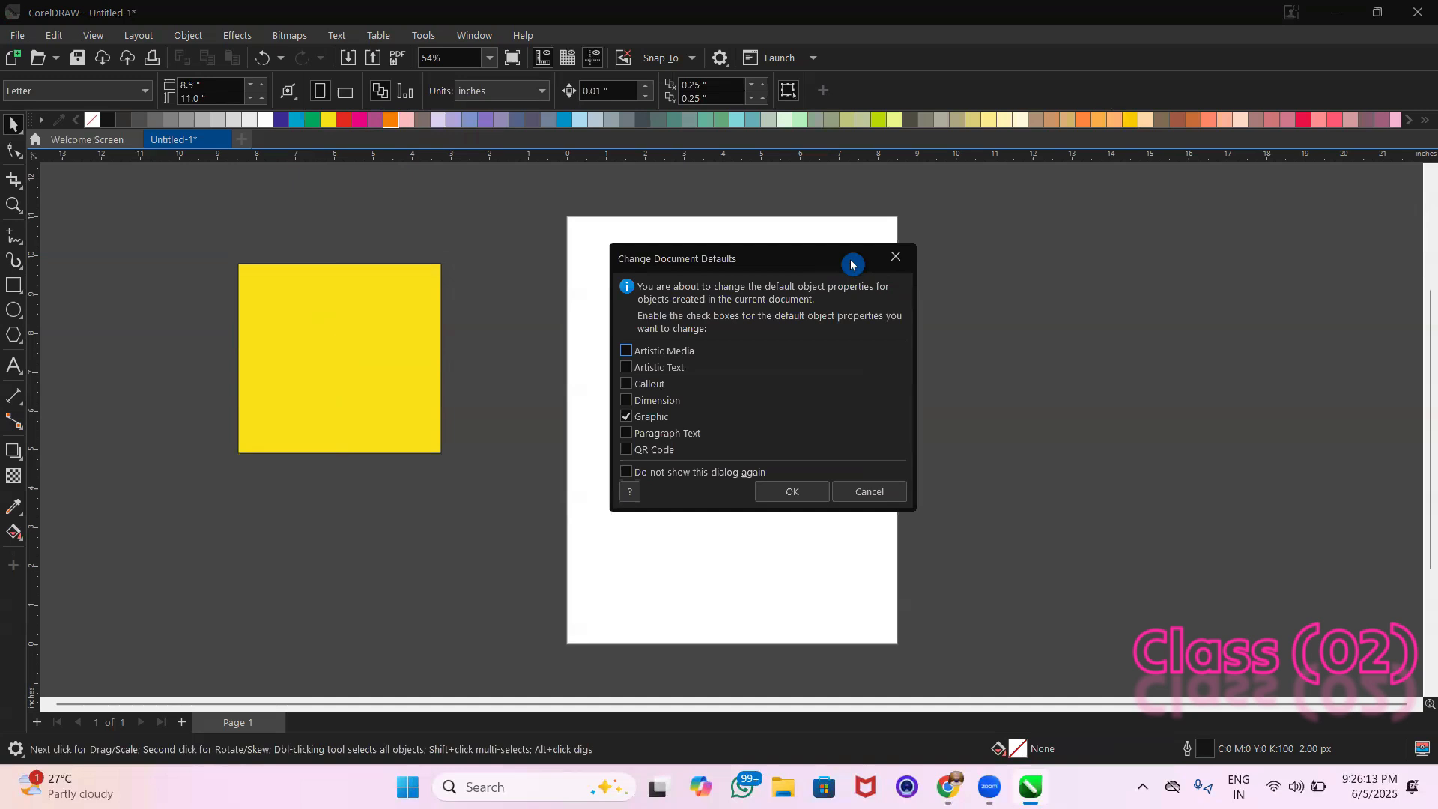
pyautogui.click(893, 259)
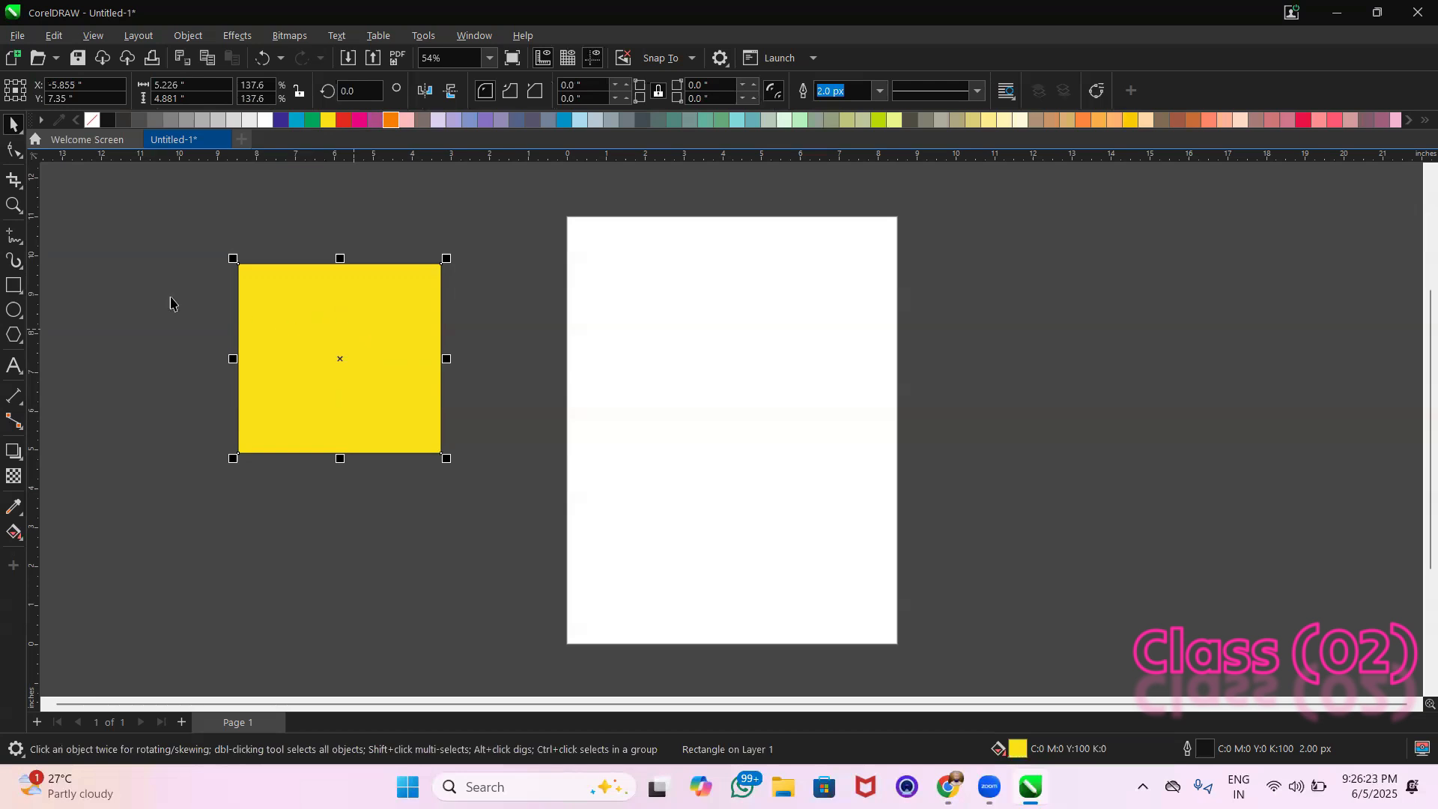
# Place a copy of the yellow rectangle to the right of the page, level with the original
pyautogui.moveTo(192, 238); pyautogui.dragTo(452, 465)
pyautogui.moveTo(362, 331); pyautogui.dragTo(1012, 407)
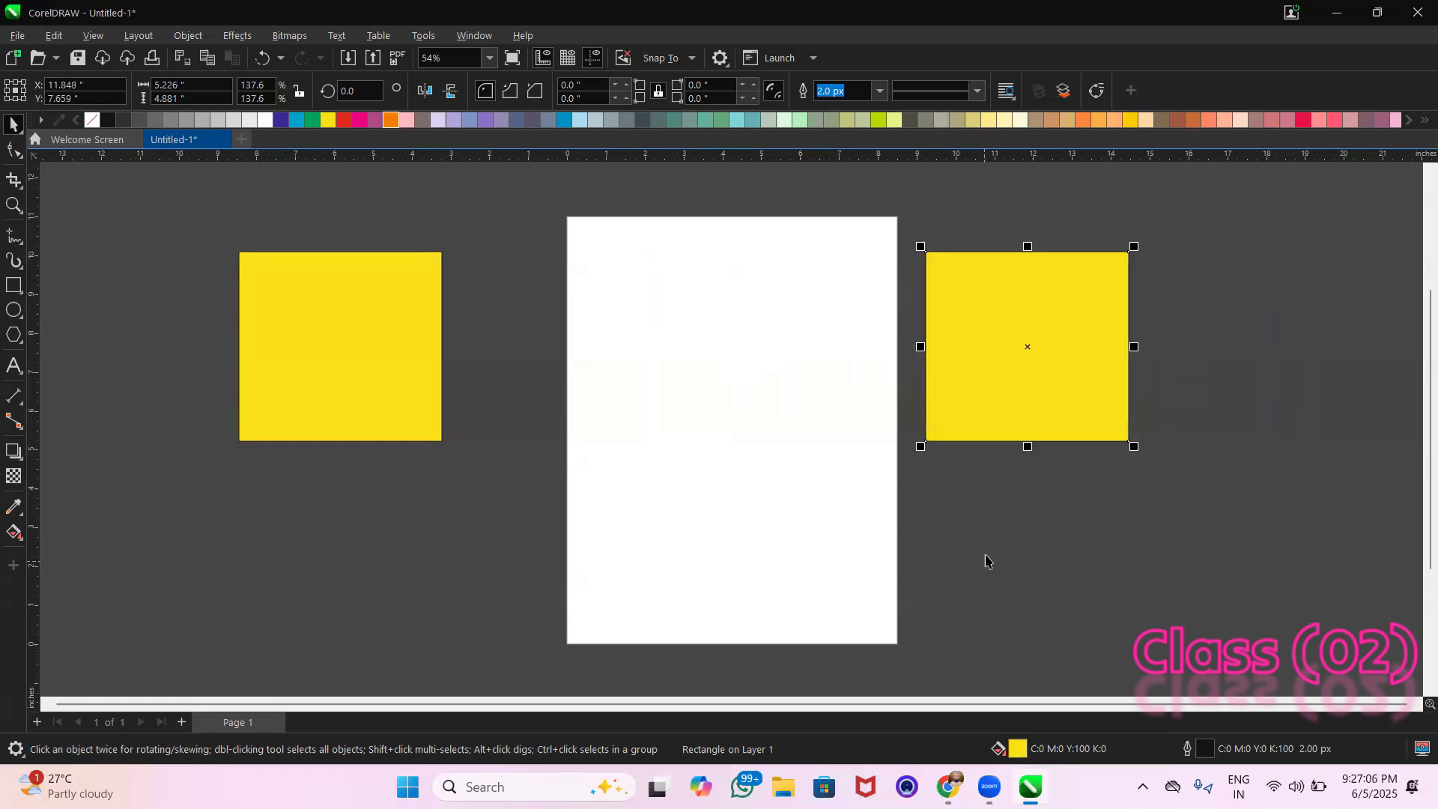
pyautogui.click(723, 207)
# Change the fill of the rectangle left of the page to orange
pyautogui.click(388, 335)
pyautogui.moveTo(402, 289); pyautogui.dragTo(405, 285)
pyautogui.click(503, 318)
pyautogui.moveTo(491, 200); pyautogui.dragTo(146, 474)
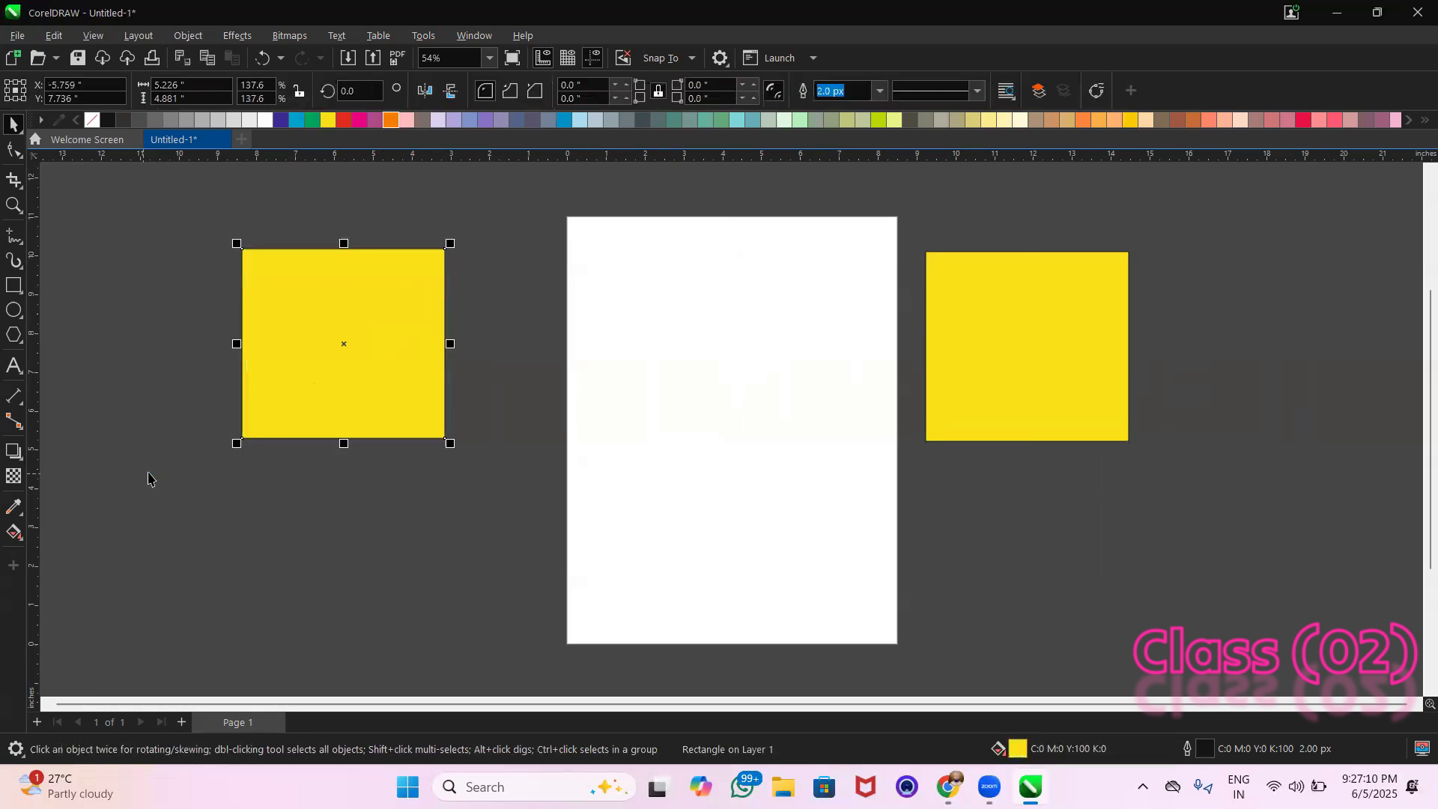
pyautogui.click(390, 120)
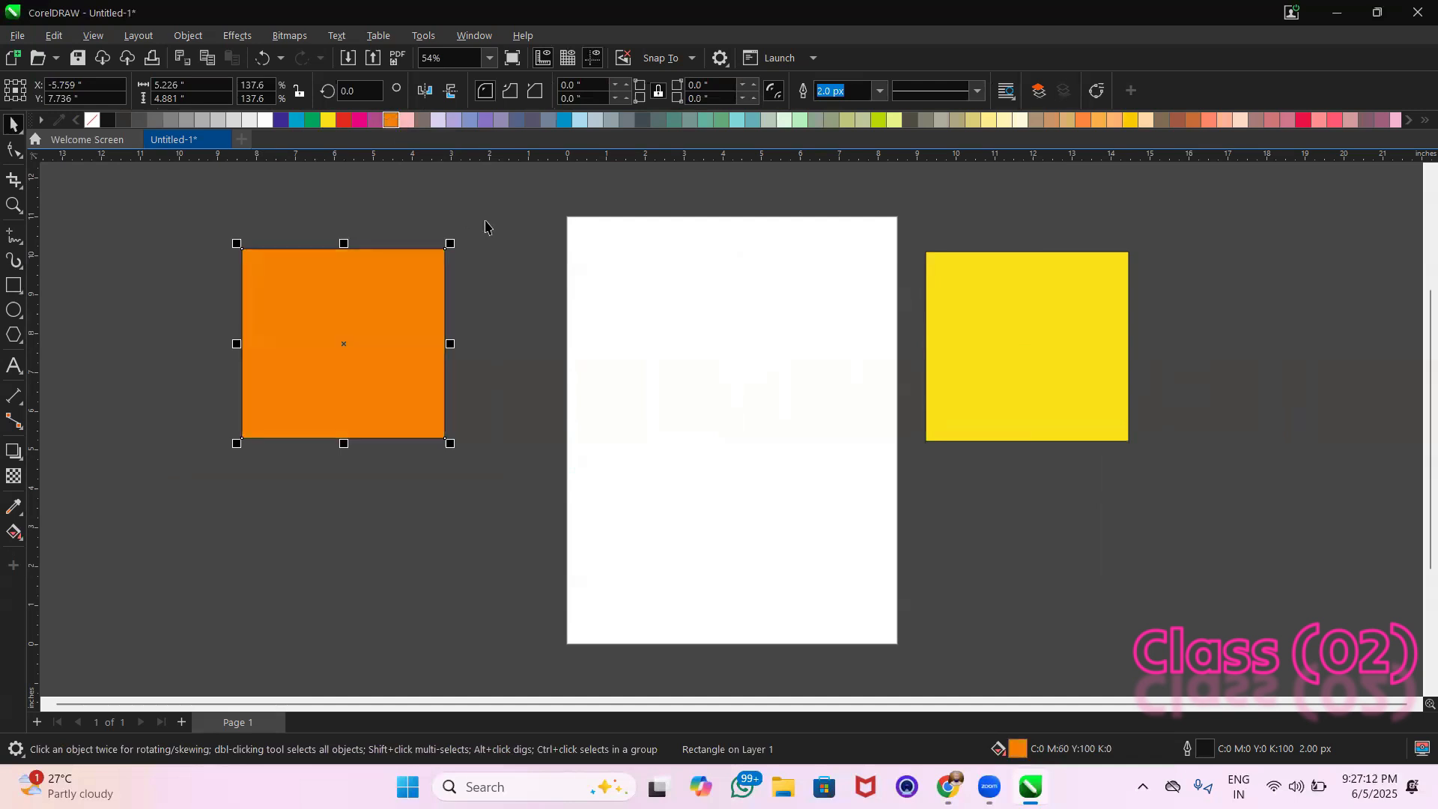
pyautogui.click(525, 239)
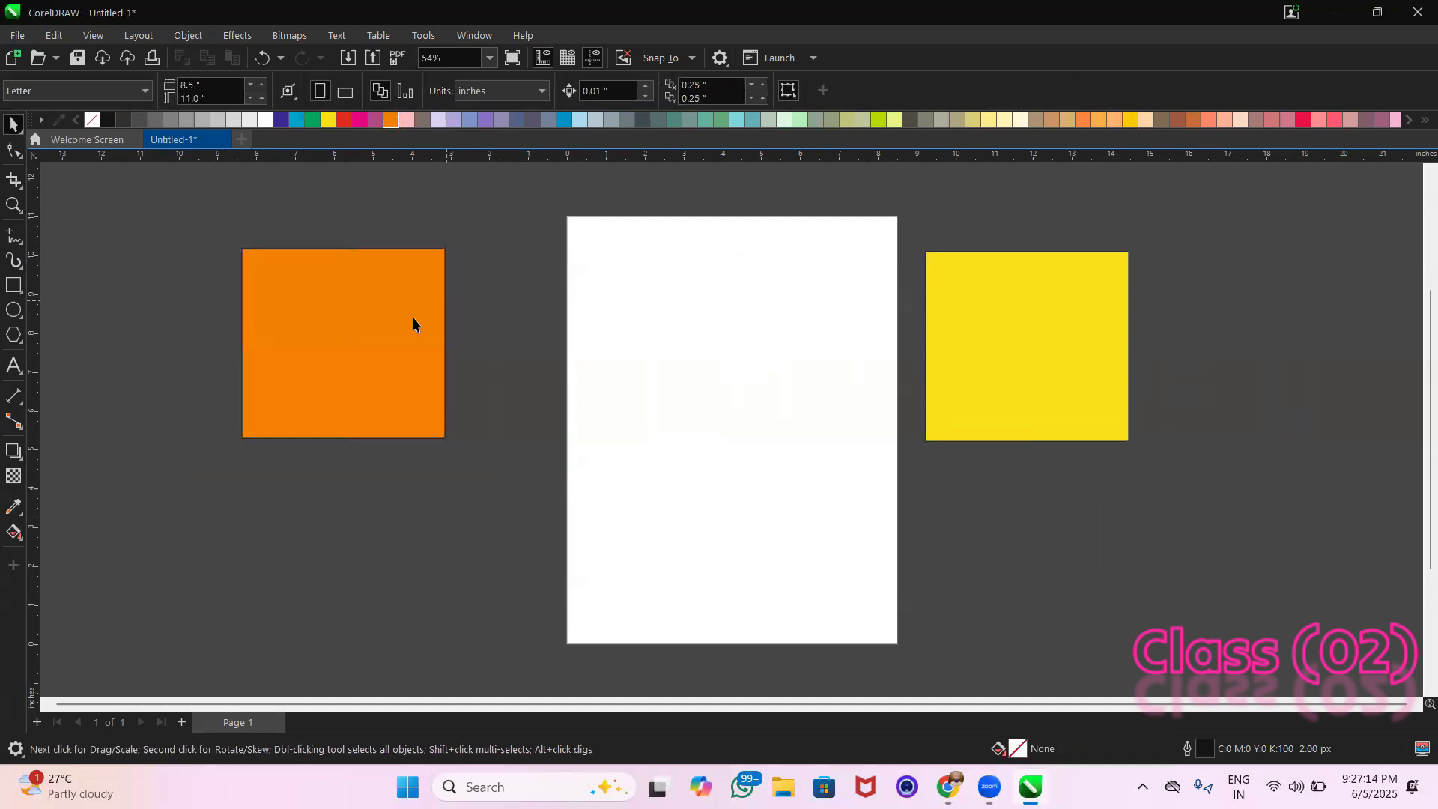
pyautogui.click(407, 122)
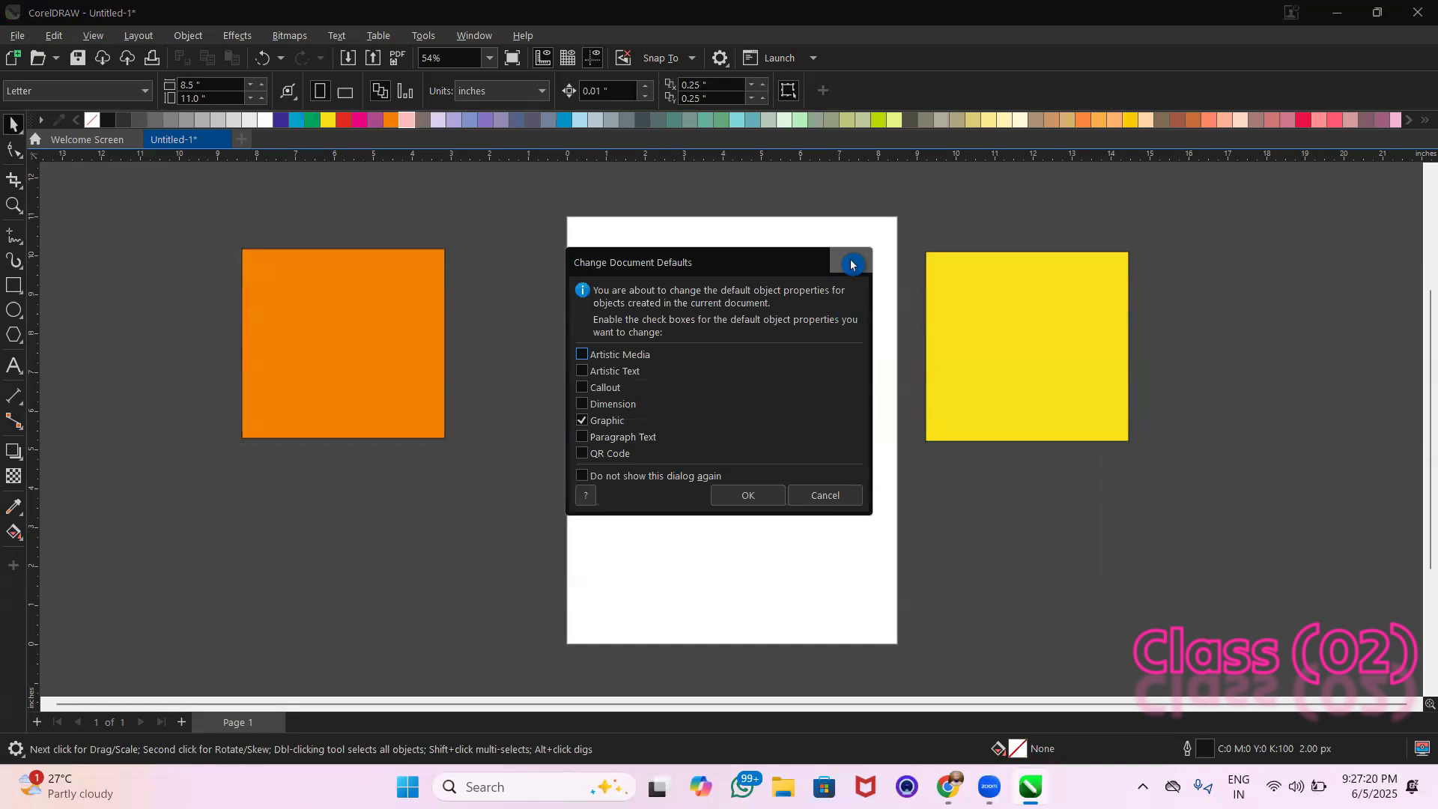
pyautogui.click(851, 265)
pyautogui.moveTo(915, 228); pyautogui.dragTo(1173, 455)
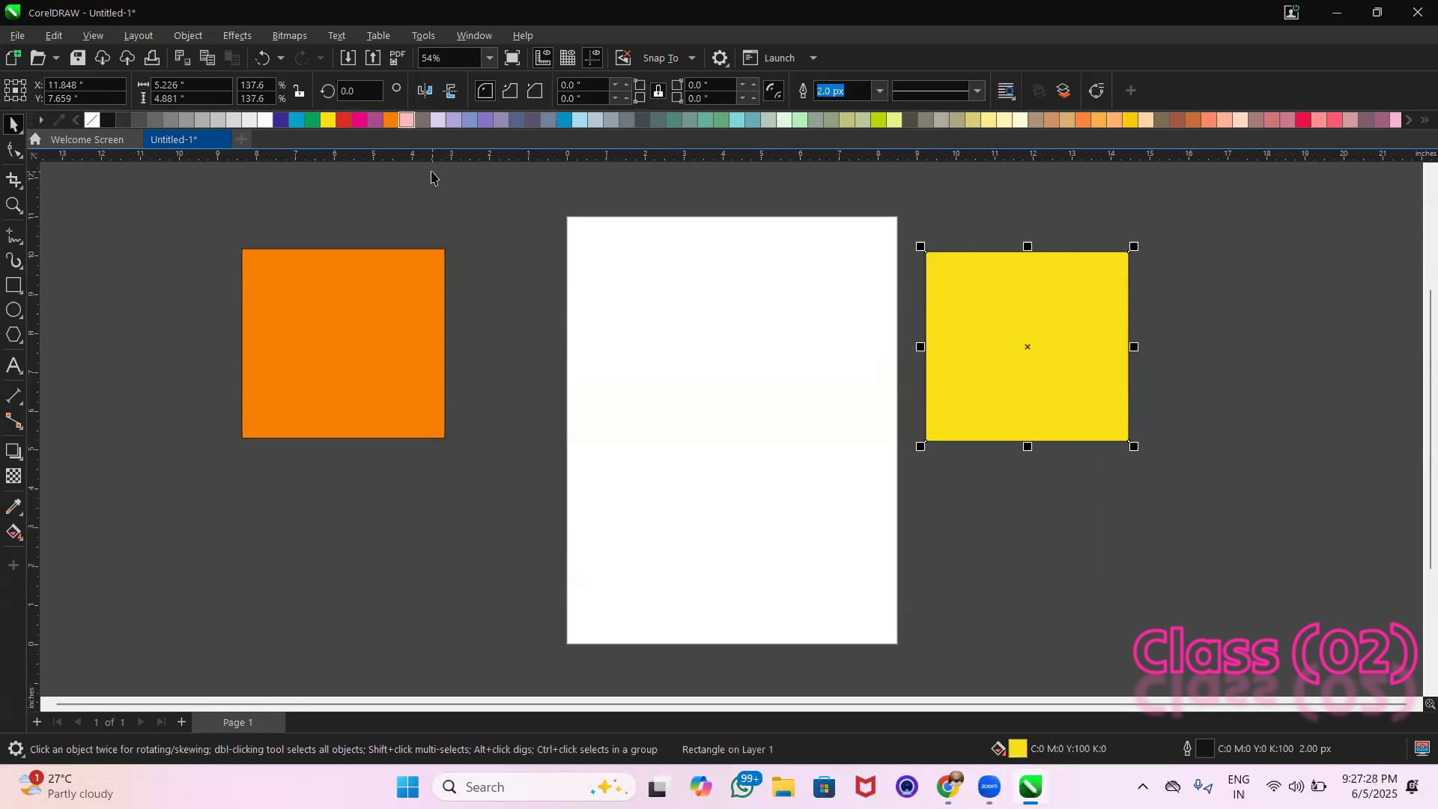
pyautogui.moveTo(911, 231); pyautogui.dragTo(1191, 491)
pyautogui.moveTo(1238, 212); pyautogui.dragTo(899, 501)
pyautogui.click(1062, 481)
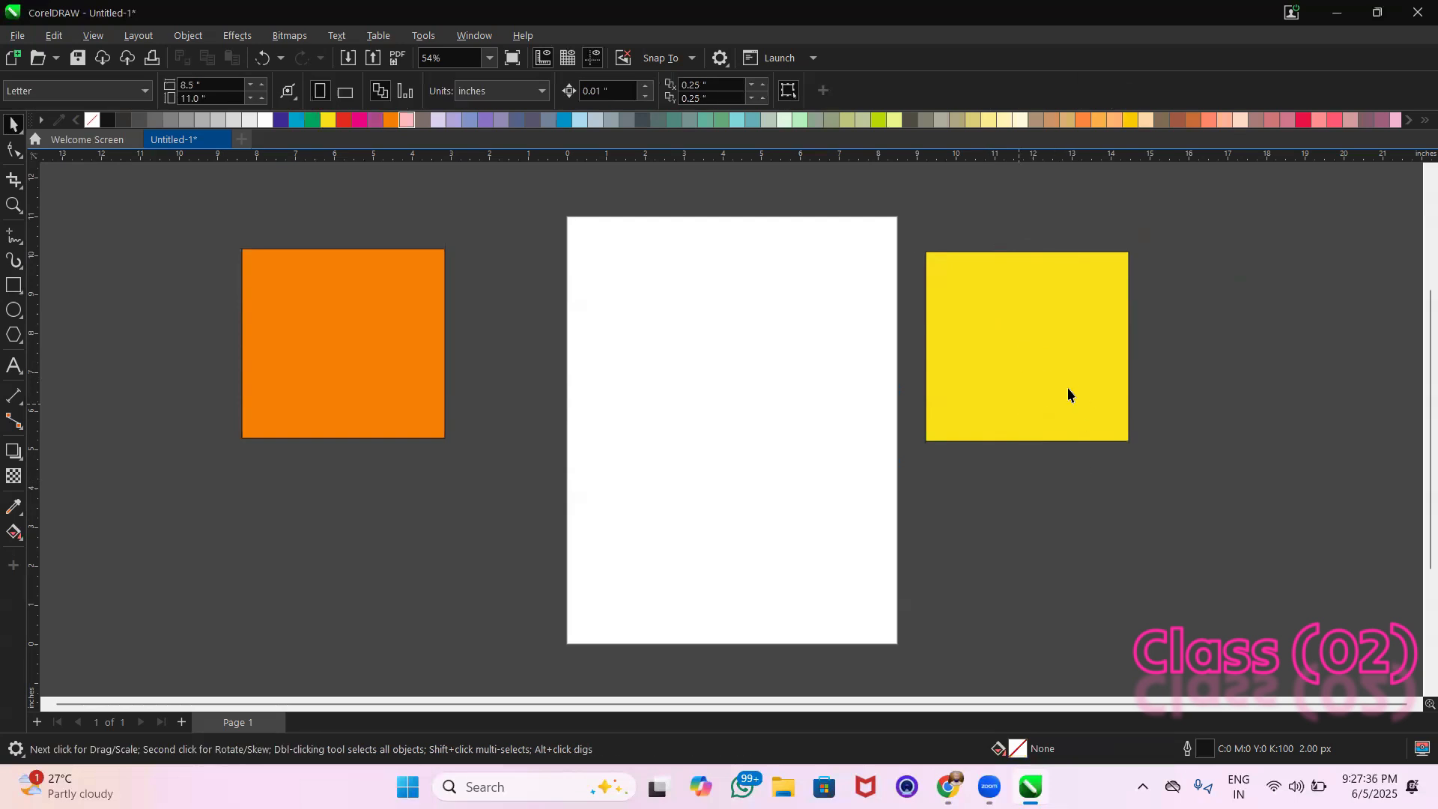
# Change the fill of the rectangle right of the page to yellow-green (C40 M0 Y100 K0)
pyautogui.click(1034, 326)
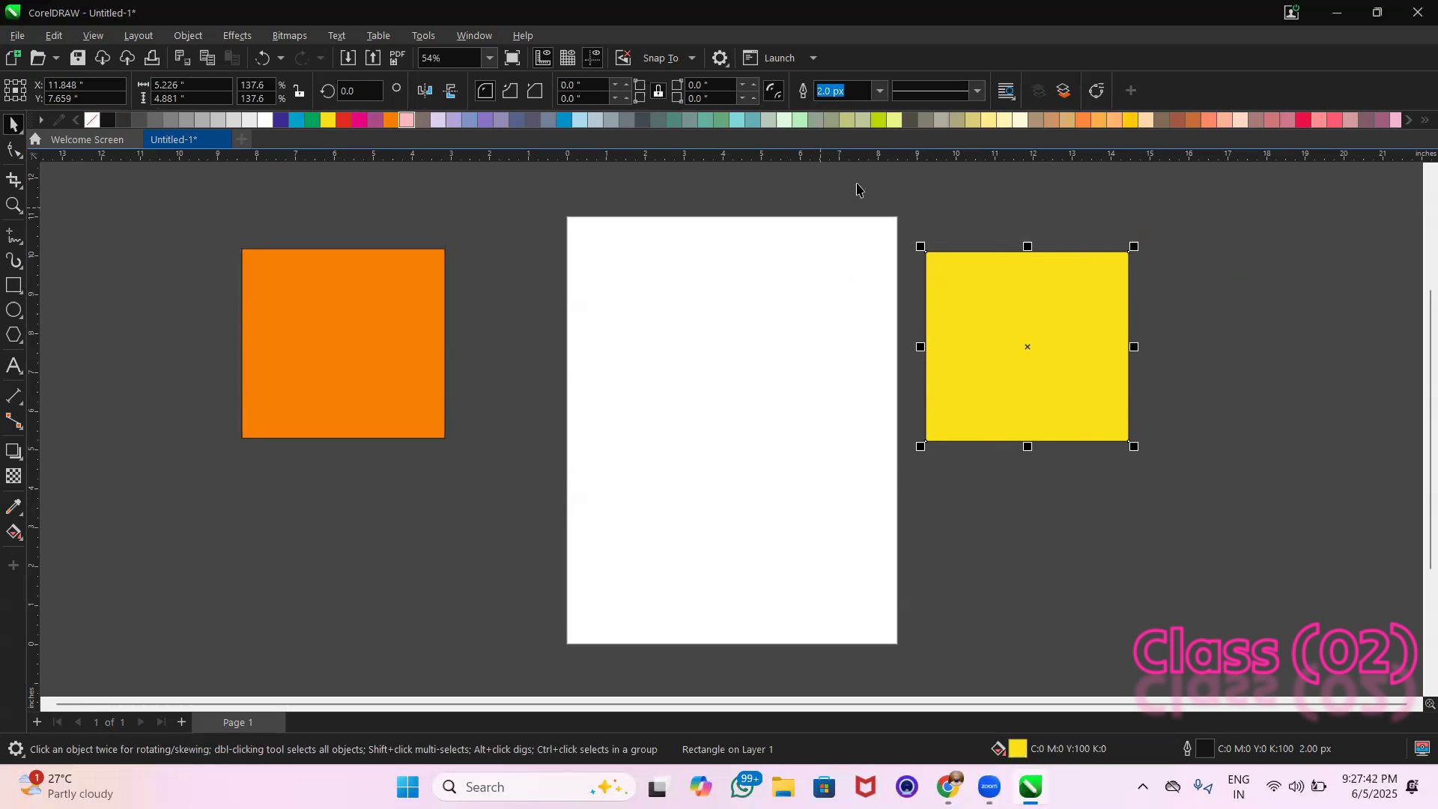
pyautogui.click(880, 121)
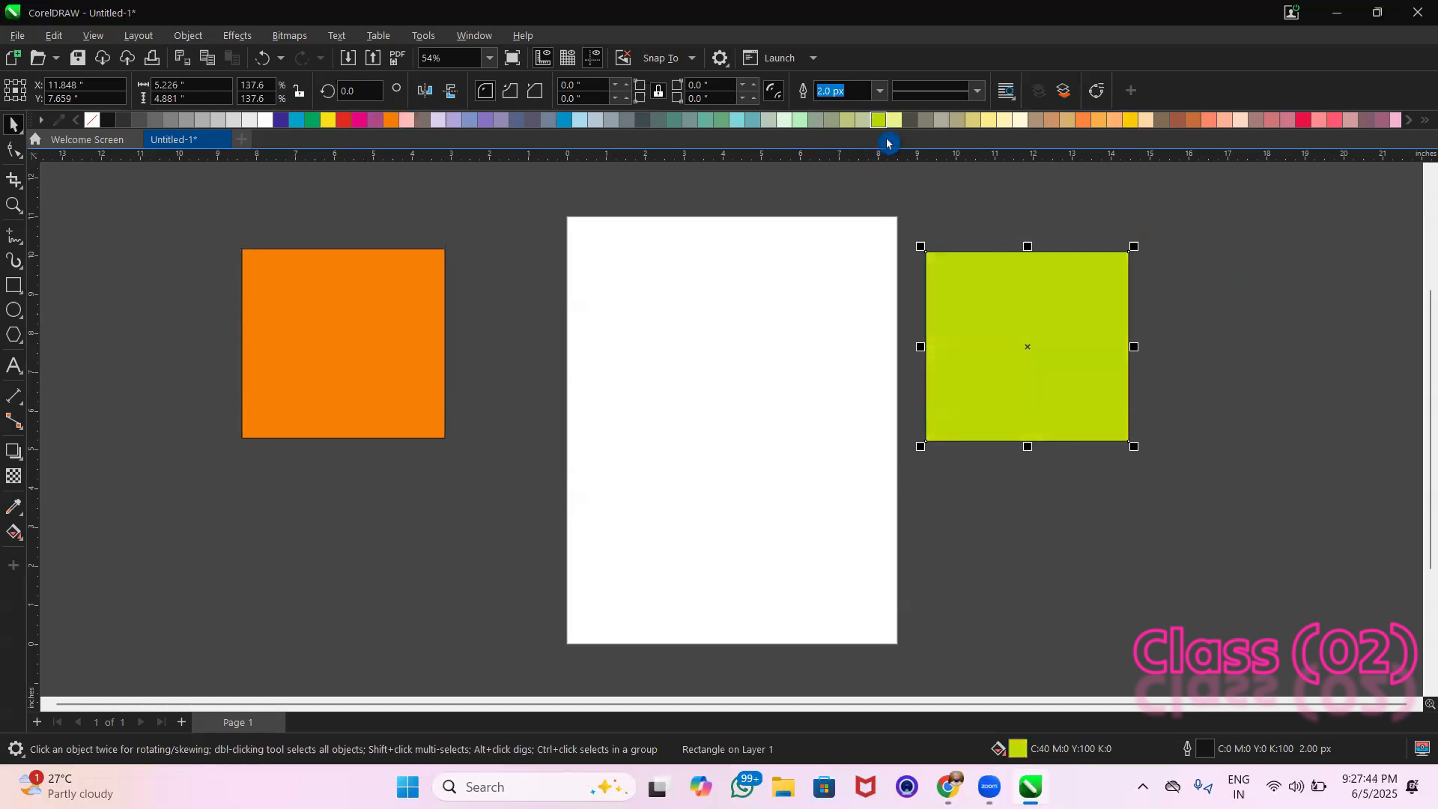
pyautogui.click(988, 225)
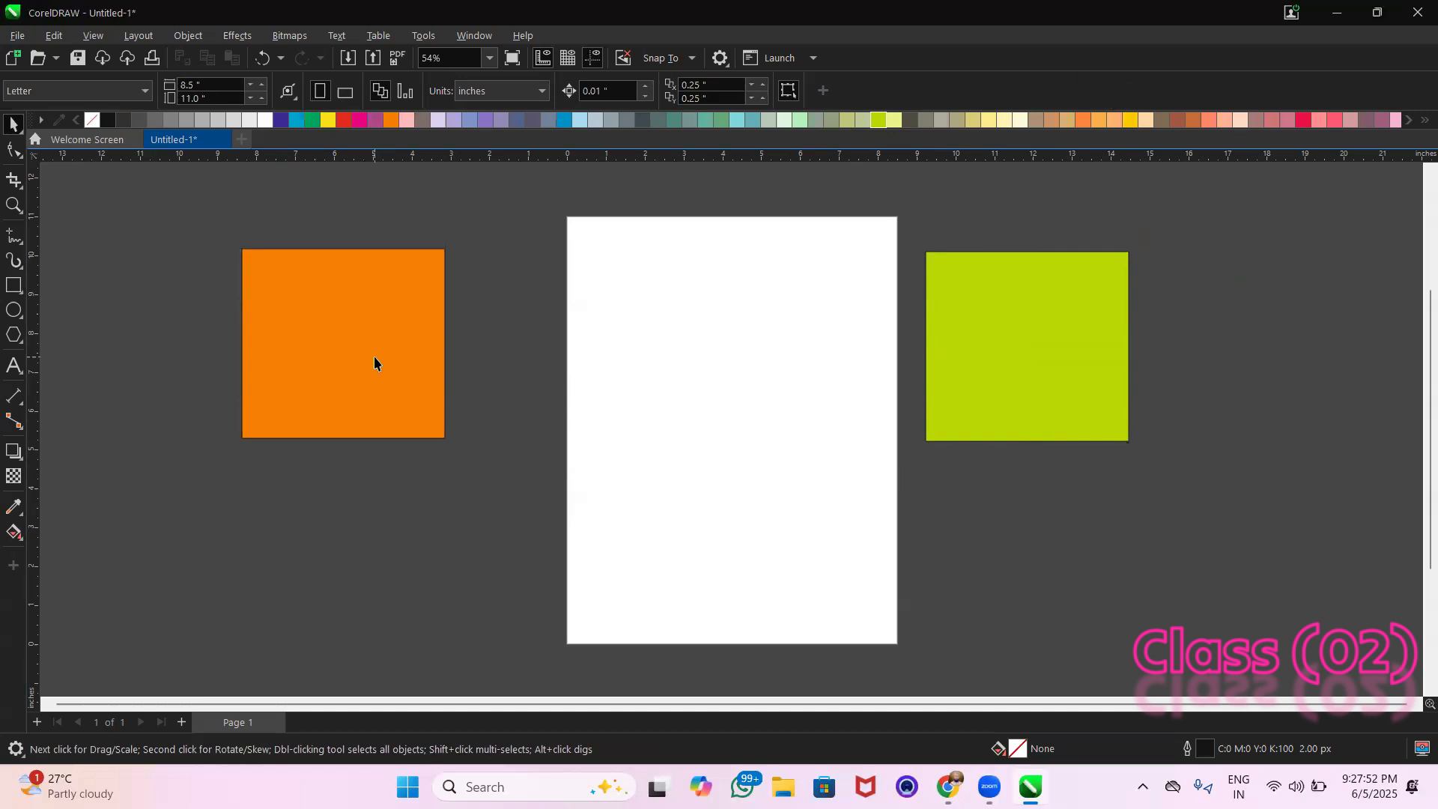
# Move the orange rectangle below the green one and then back to the lower area left of the page
pyautogui.click(393, 369)
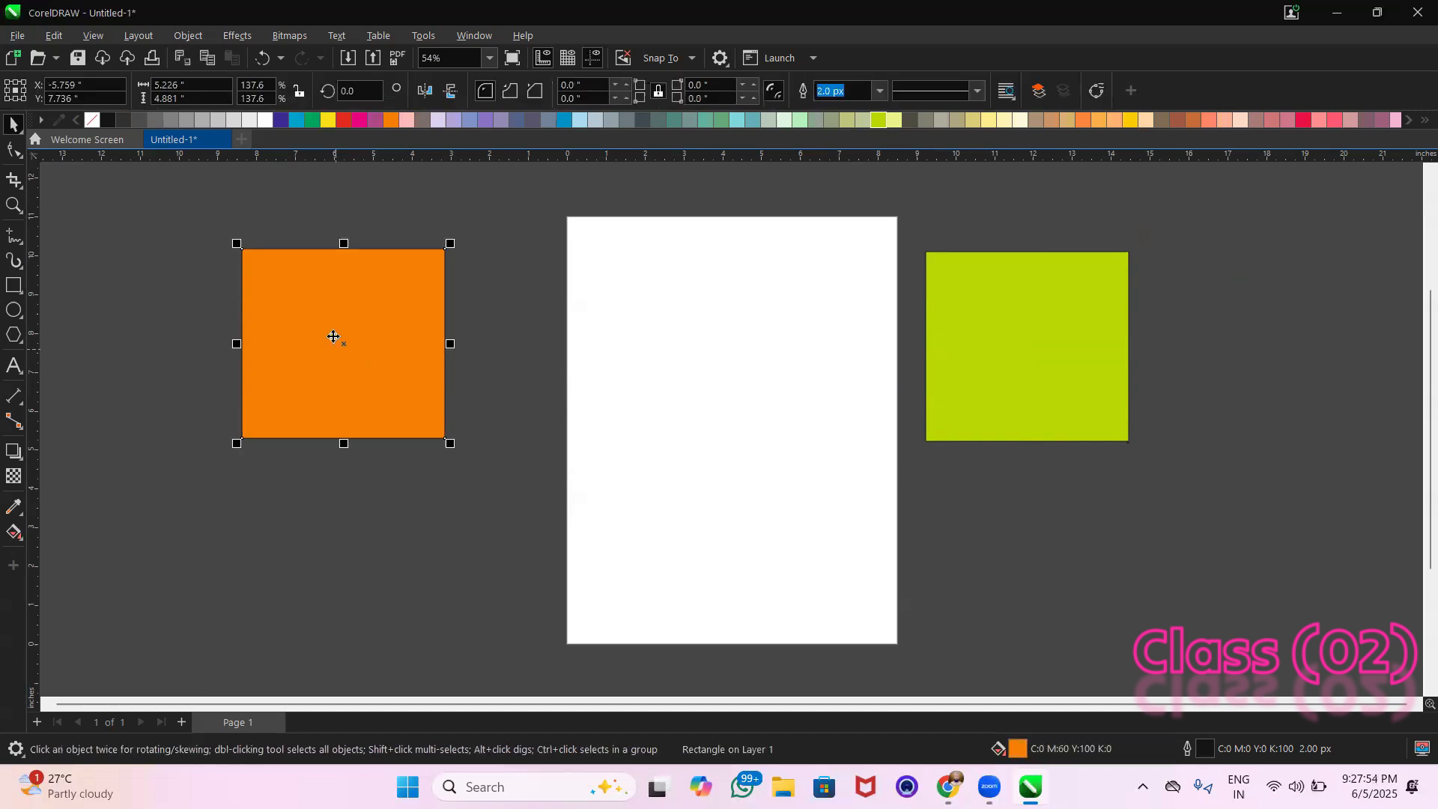
pyautogui.click(384, 313)
pyautogui.moveTo(384, 314); pyautogui.dragTo(1076, 522)
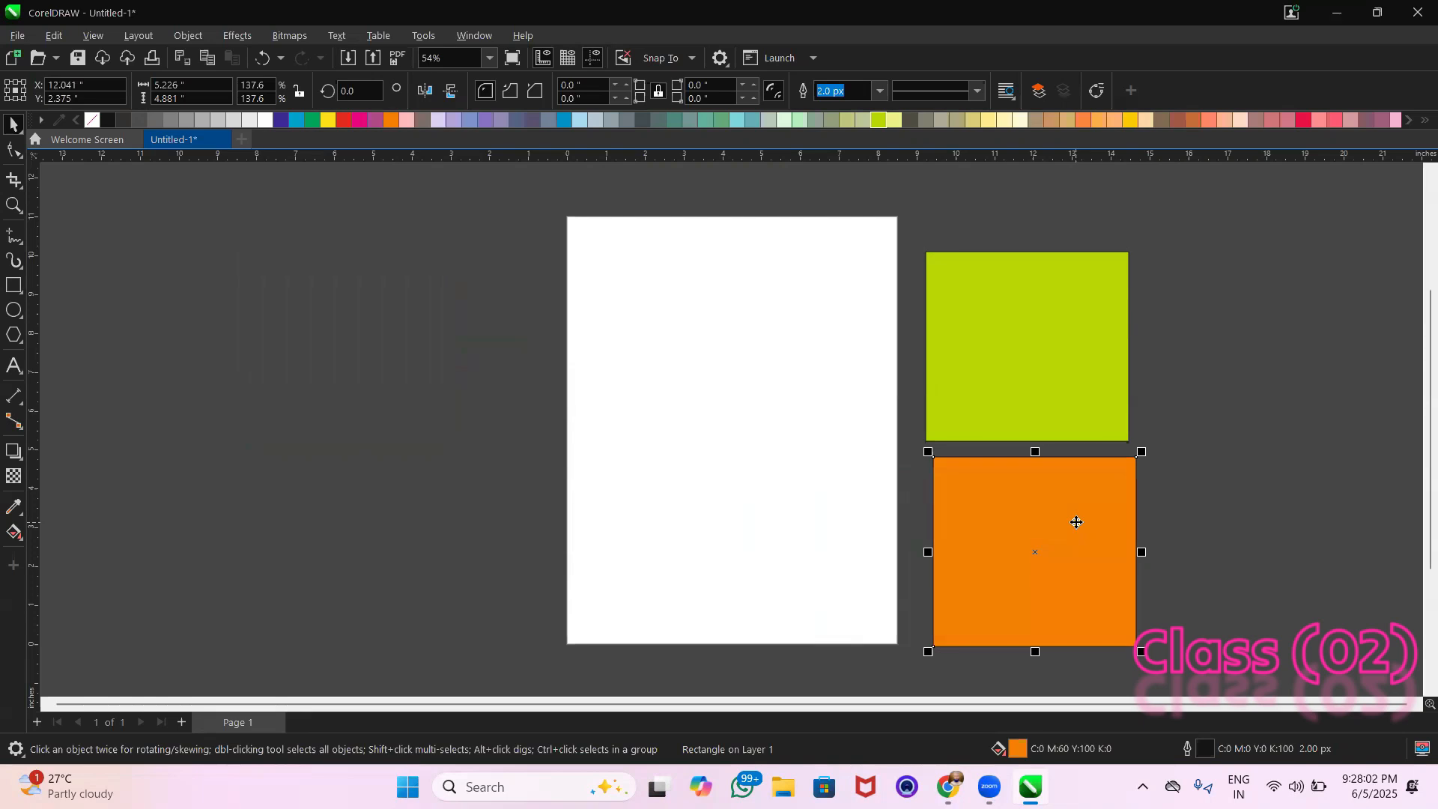
pyautogui.moveTo(1079, 522); pyautogui.dragTo(298, 456)
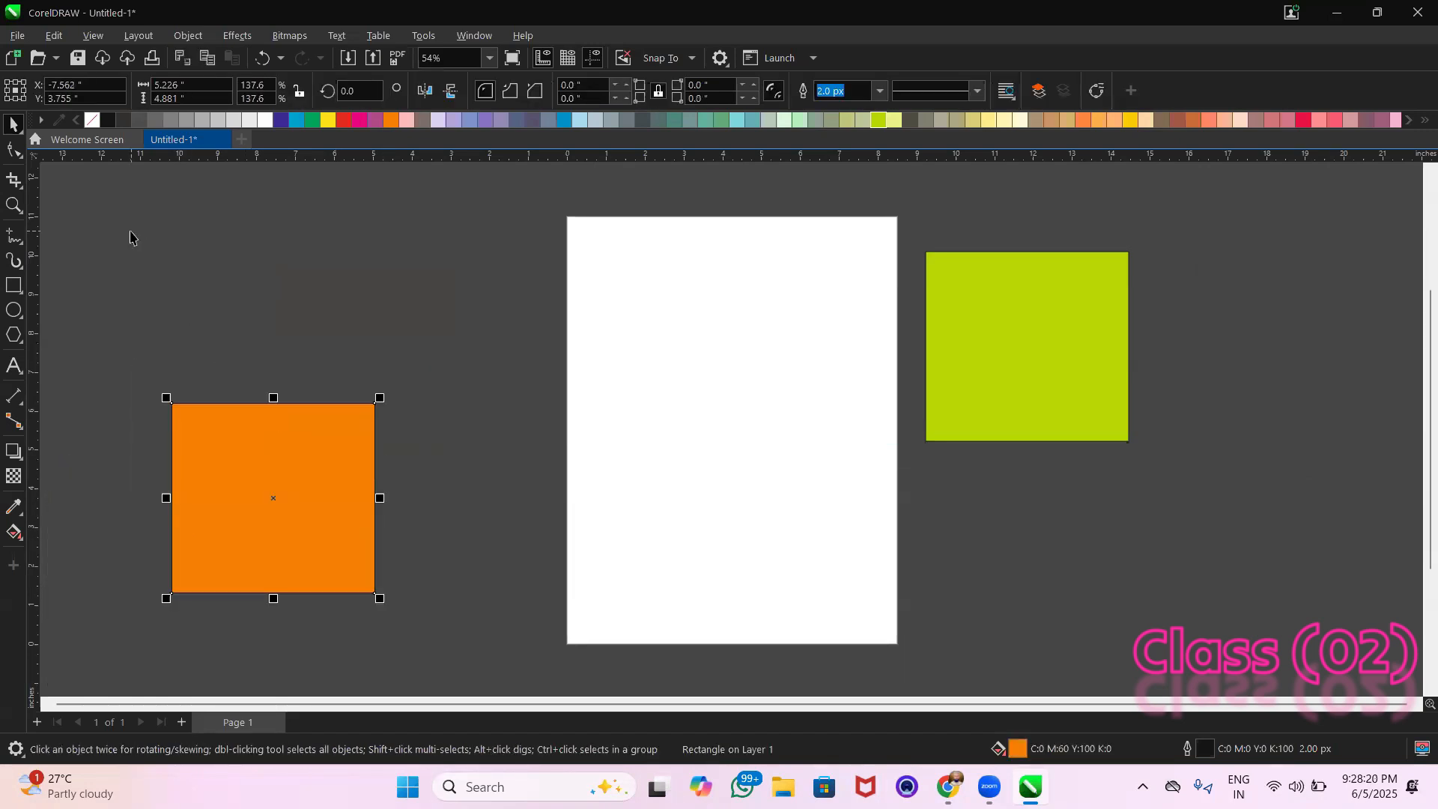
pyautogui.click(134, 238)
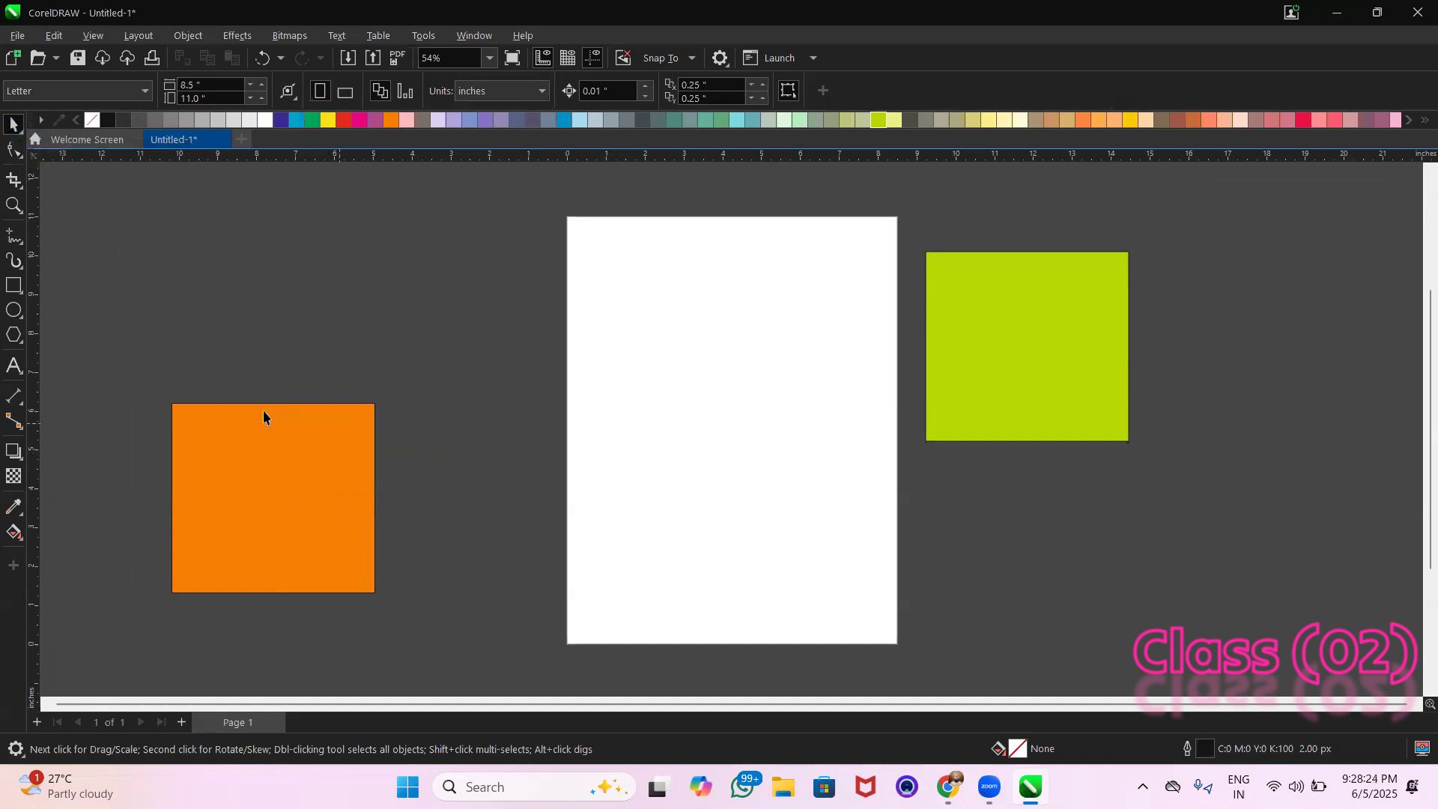
# Move the green rectangle slightly upward, to about X 12 in and Y 8.5 in
pyautogui.click(270, 477)
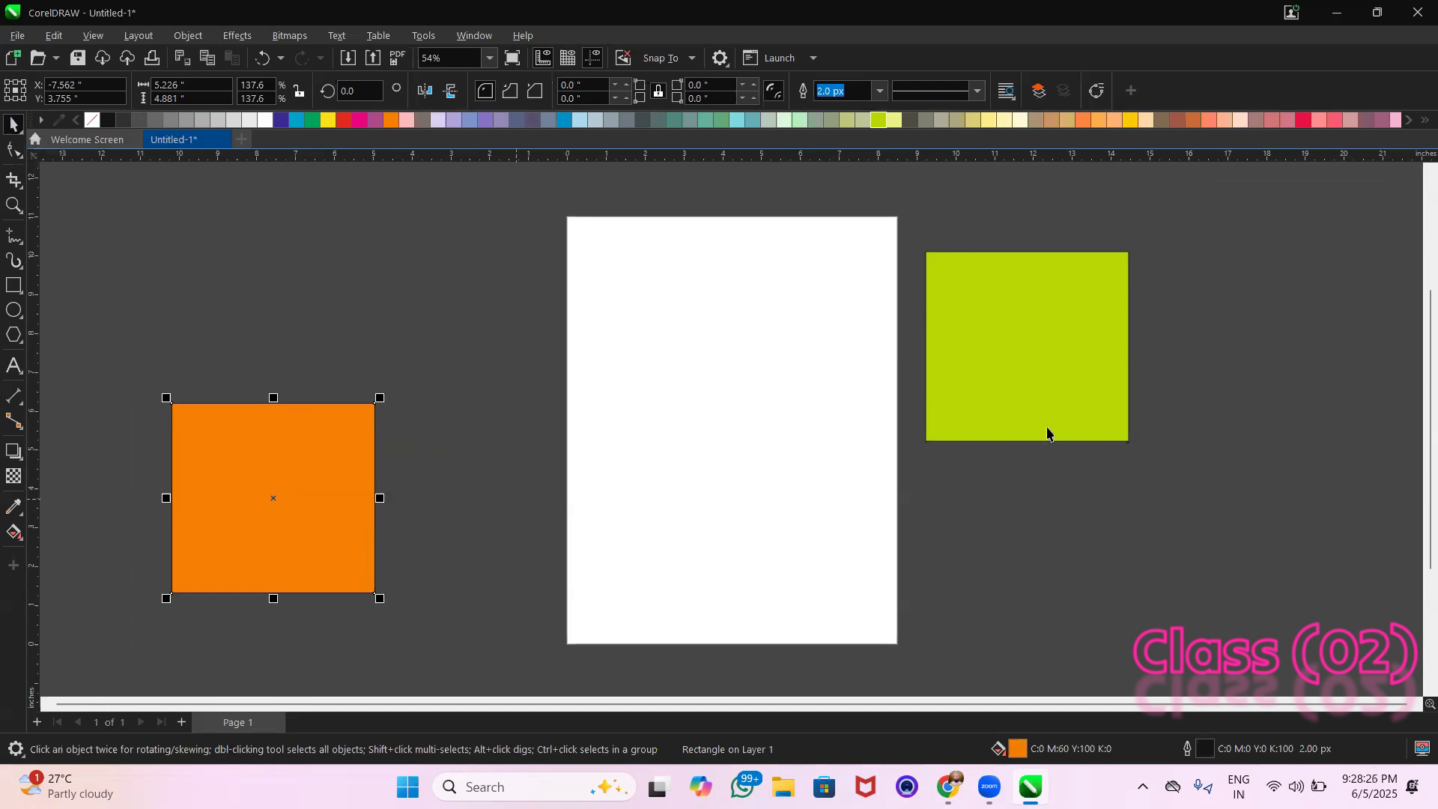
pyautogui.click(1037, 346)
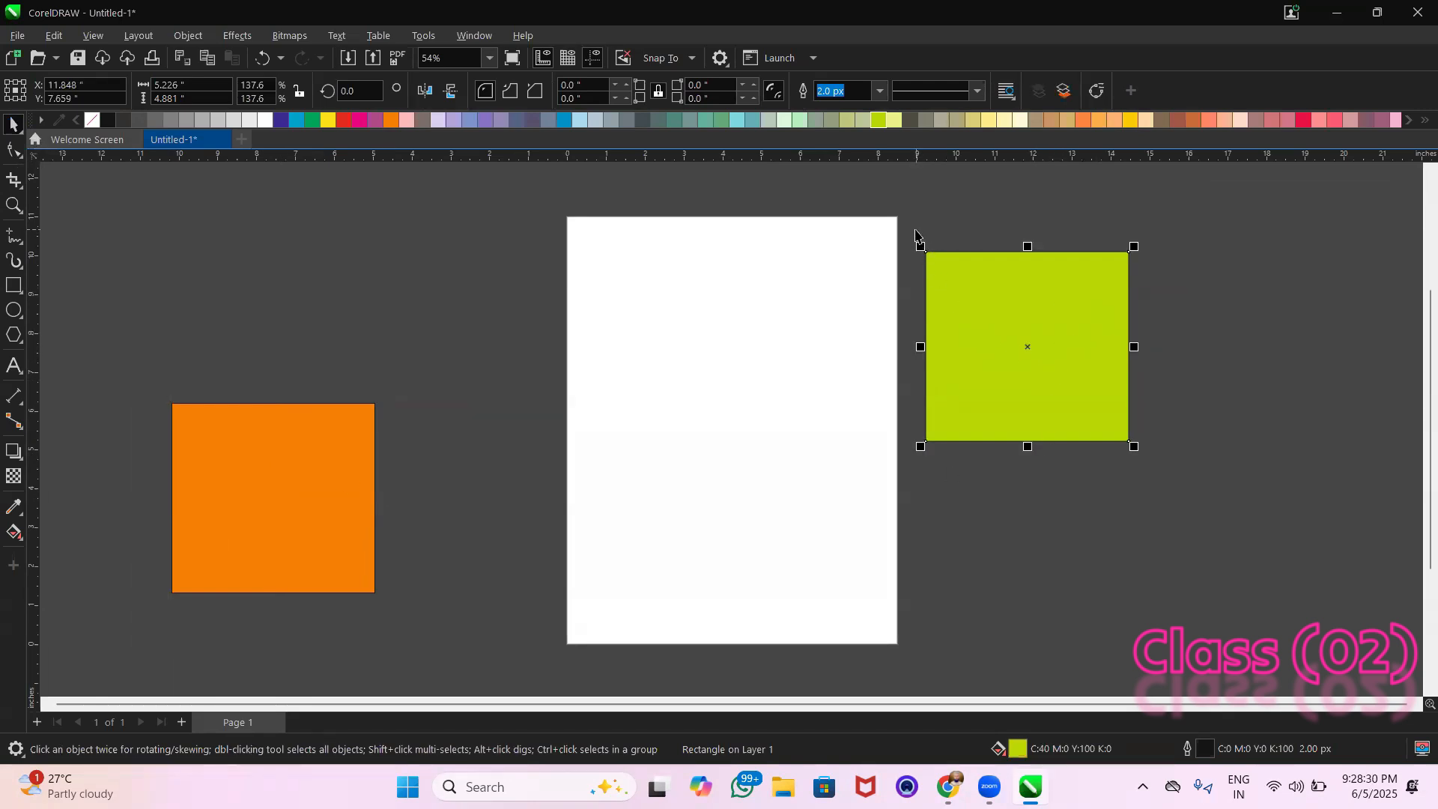
pyautogui.moveTo(912, 233); pyautogui.dragTo(1198, 487)
pyautogui.moveTo(1056, 387); pyautogui.dragTo(1062, 354)
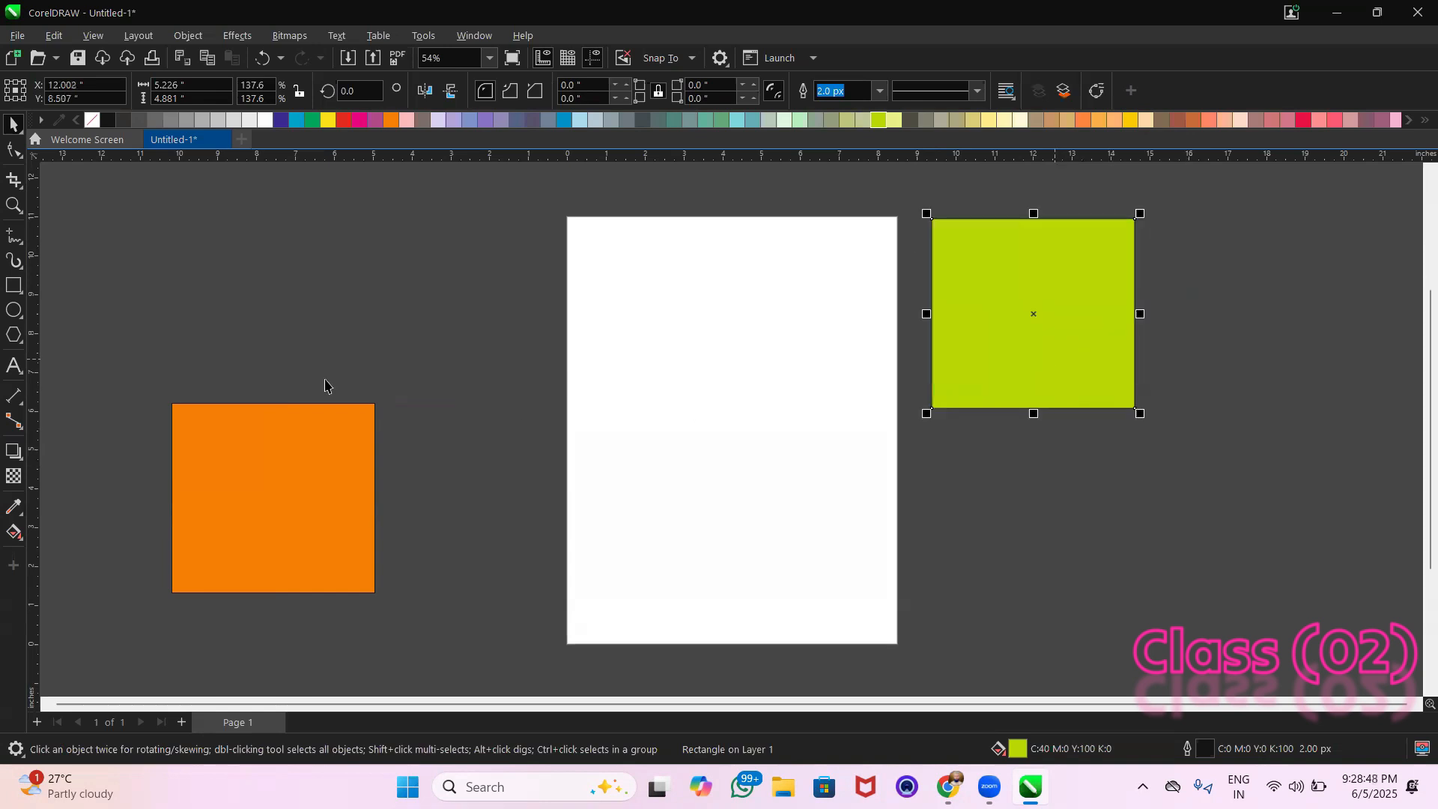
# Stack the two rectangles just right of the page, with the orange one directly above the green one
pyautogui.moveTo(280, 449); pyautogui.dragTo(1045, 479)
pyautogui.moveTo(941, 517); pyautogui.dragTo(1240, 252)
pyautogui.moveTo(1070, 379); pyautogui.dragTo(1298, 581)
pyautogui.moveTo(1273, 303); pyautogui.dragTo(1025, 310)
pyautogui.moveTo(1233, 478); pyautogui.dragTo(1001, 481)
pyautogui.click(1239, 460)
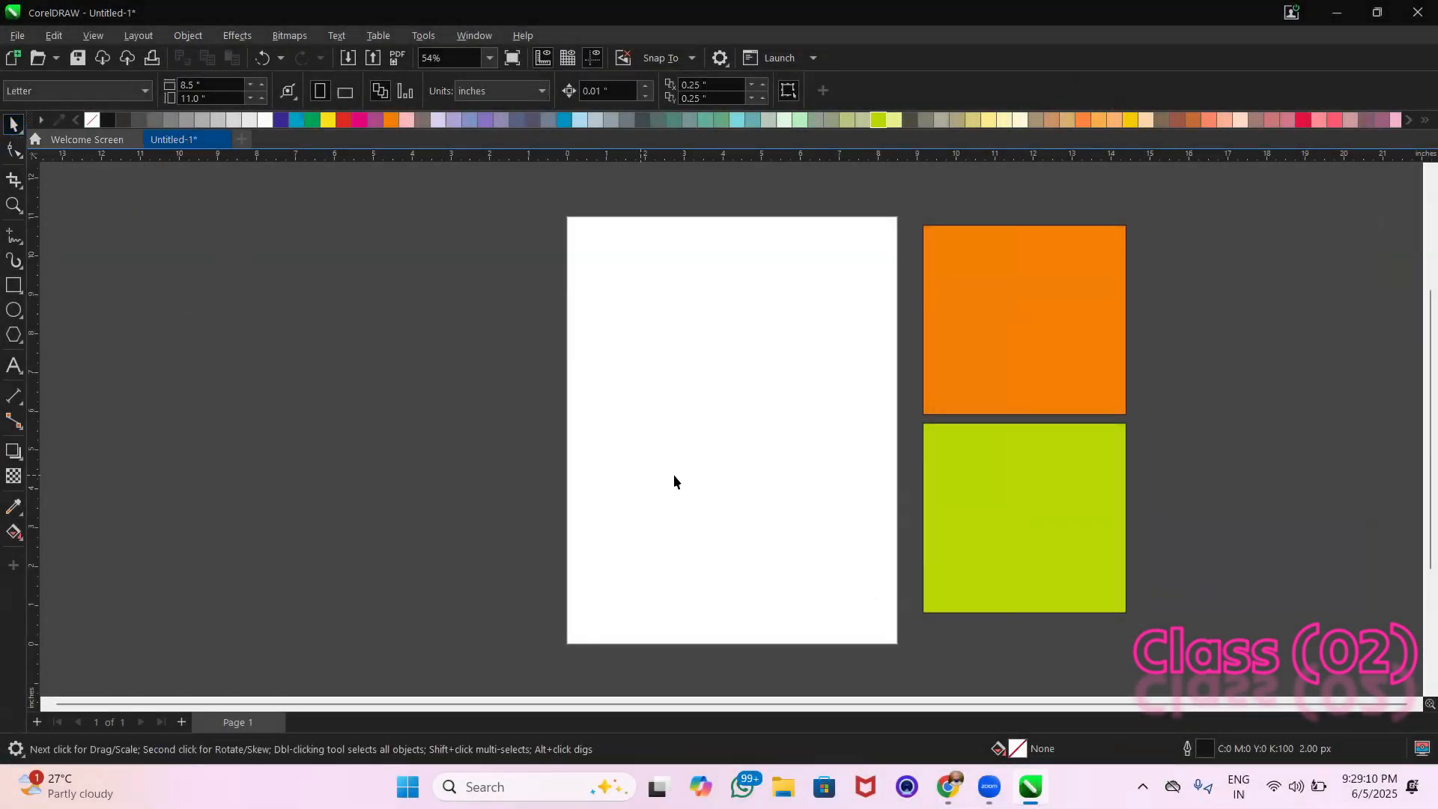
# Move the orange rectangle to the upper area left of the page, to about X -6 in and Y 8 in
pyautogui.click(971, 391)
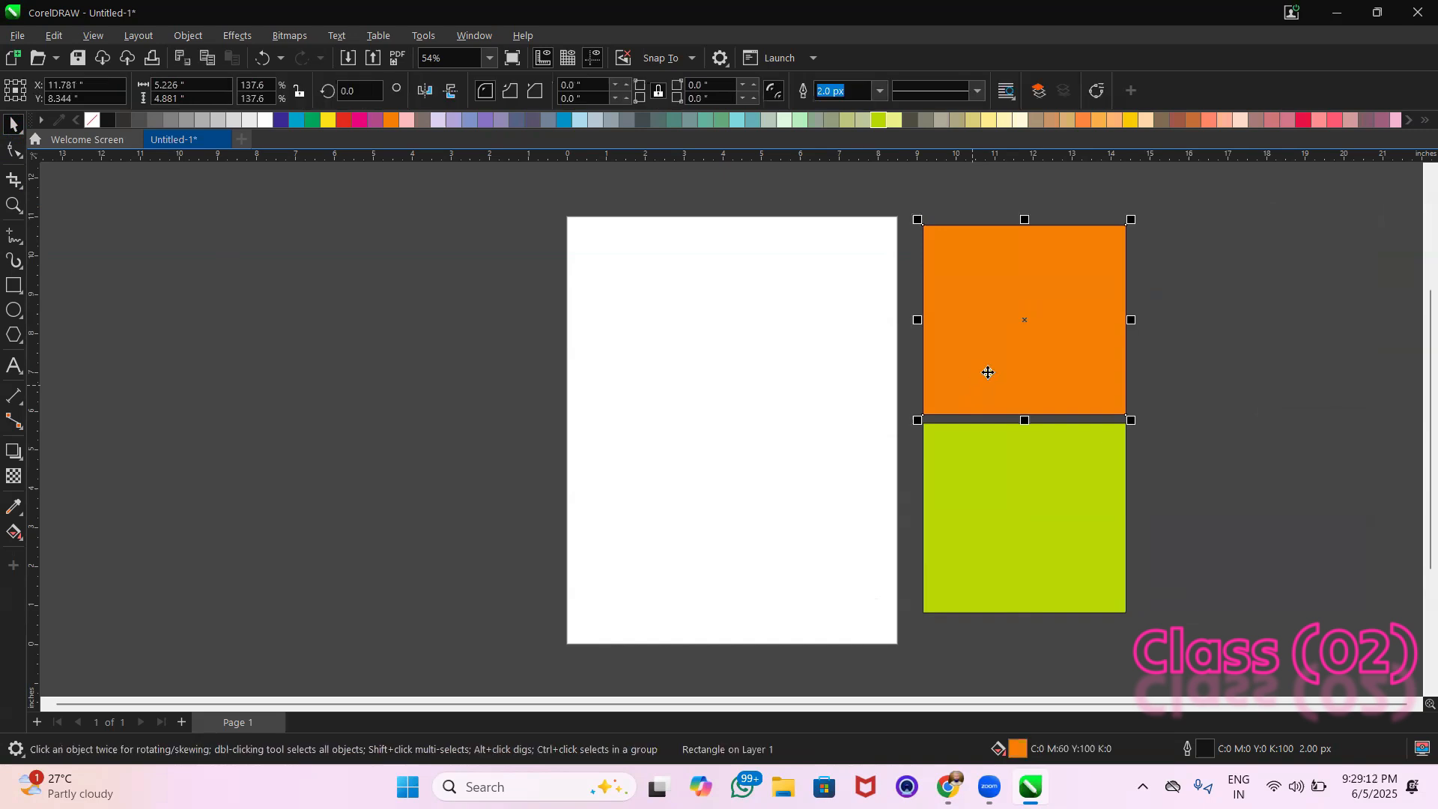
pyautogui.click(642, 422)
pyautogui.moveTo(642, 422); pyautogui.dragTo(322, 329)
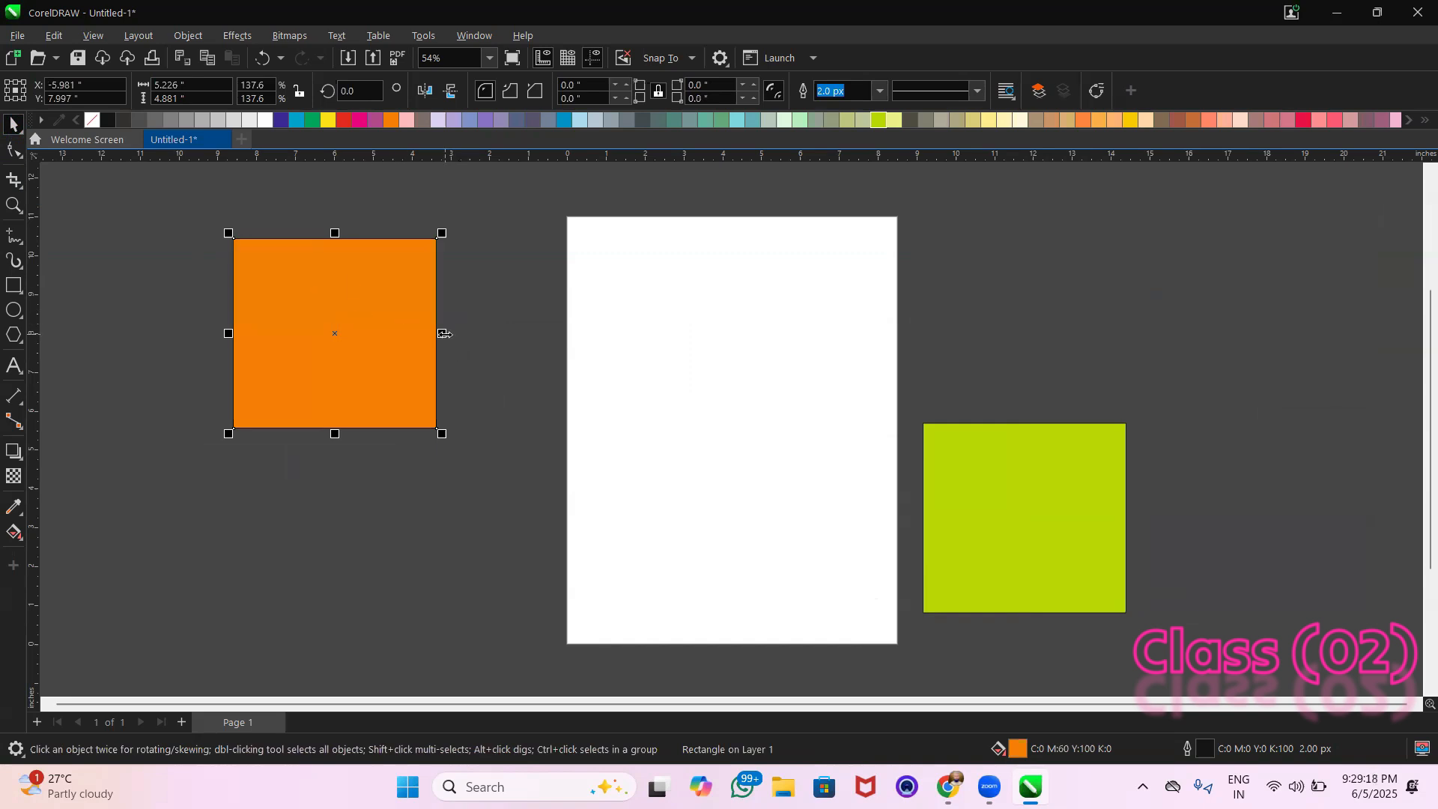
pyautogui.moveTo(563, 226)
pyautogui.mouseDown()
pyautogui.moveTo(562, 328)
pyautogui.moveTo(618, 491)
pyautogui.moveTo(565, 229)
pyautogui.mouseUp()
pyautogui.moveTo(585, 349); pyautogui.dragTo(585, 349)
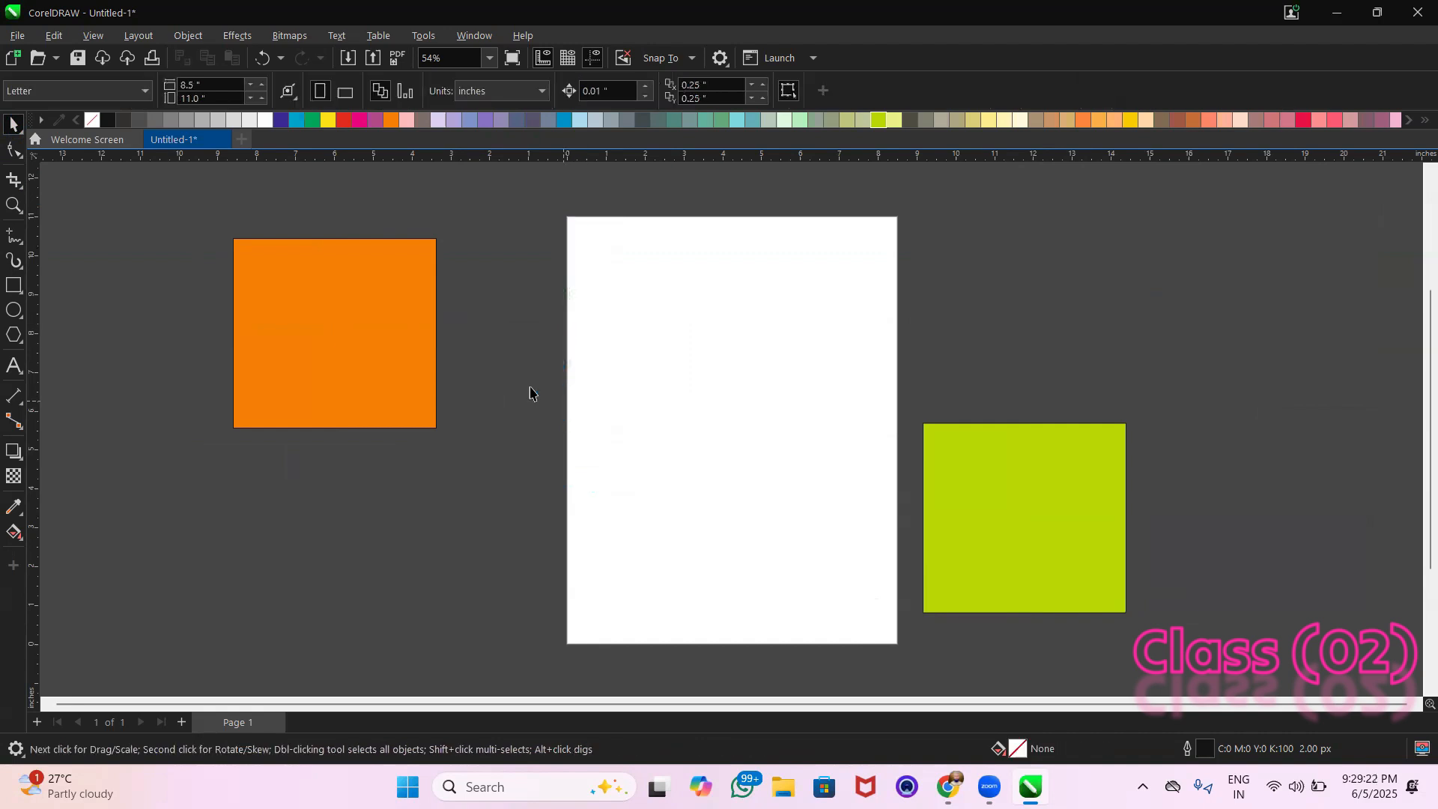
# Stretch the orange rectangle across the page to about 17.4 in wide, and resize its height to about 3.1 in
pyautogui.click(414, 334)
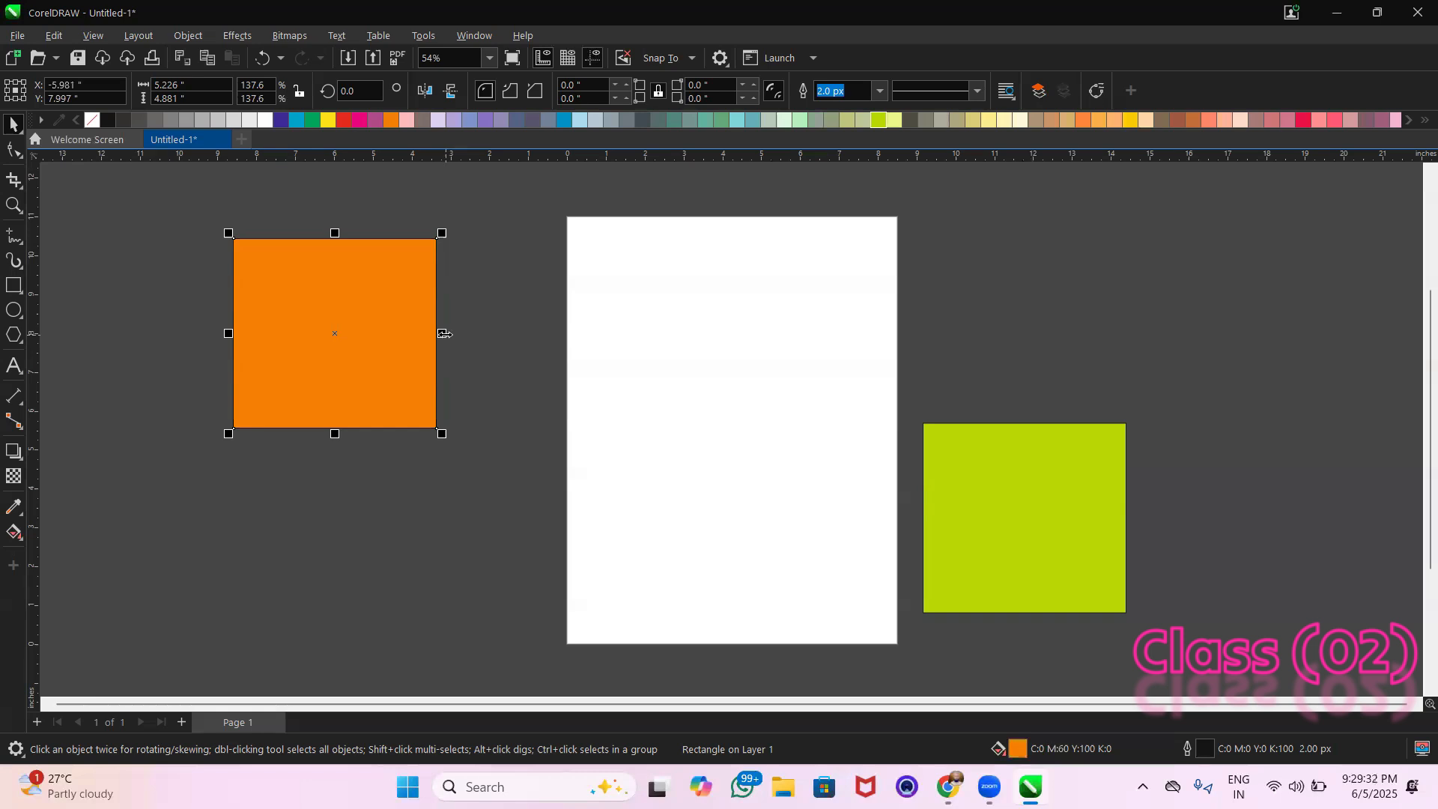
pyautogui.moveTo(445, 334); pyautogui.dragTo(574, 357)
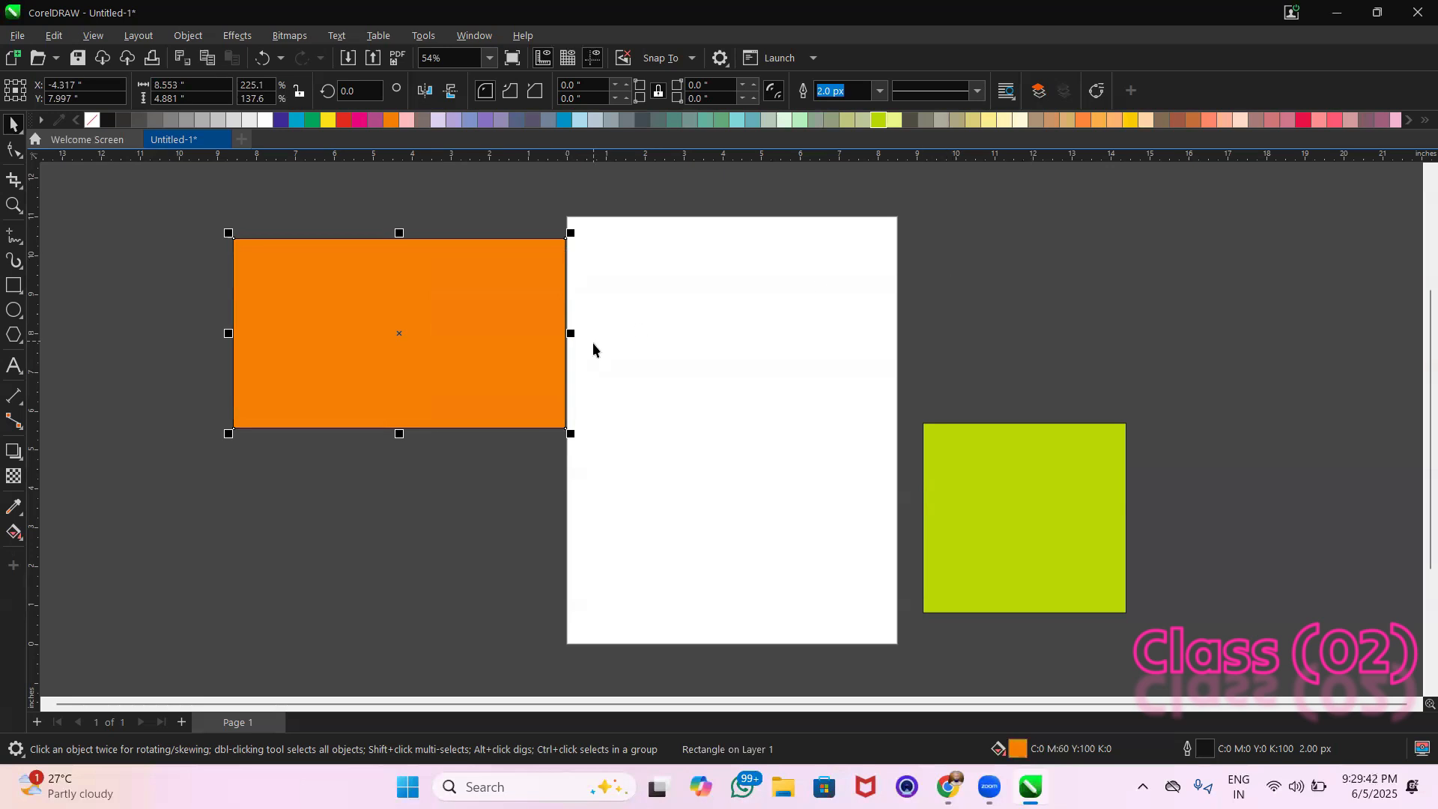
pyautogui.moveTo(570, 333); pyautogui.dragTo(912, 358)
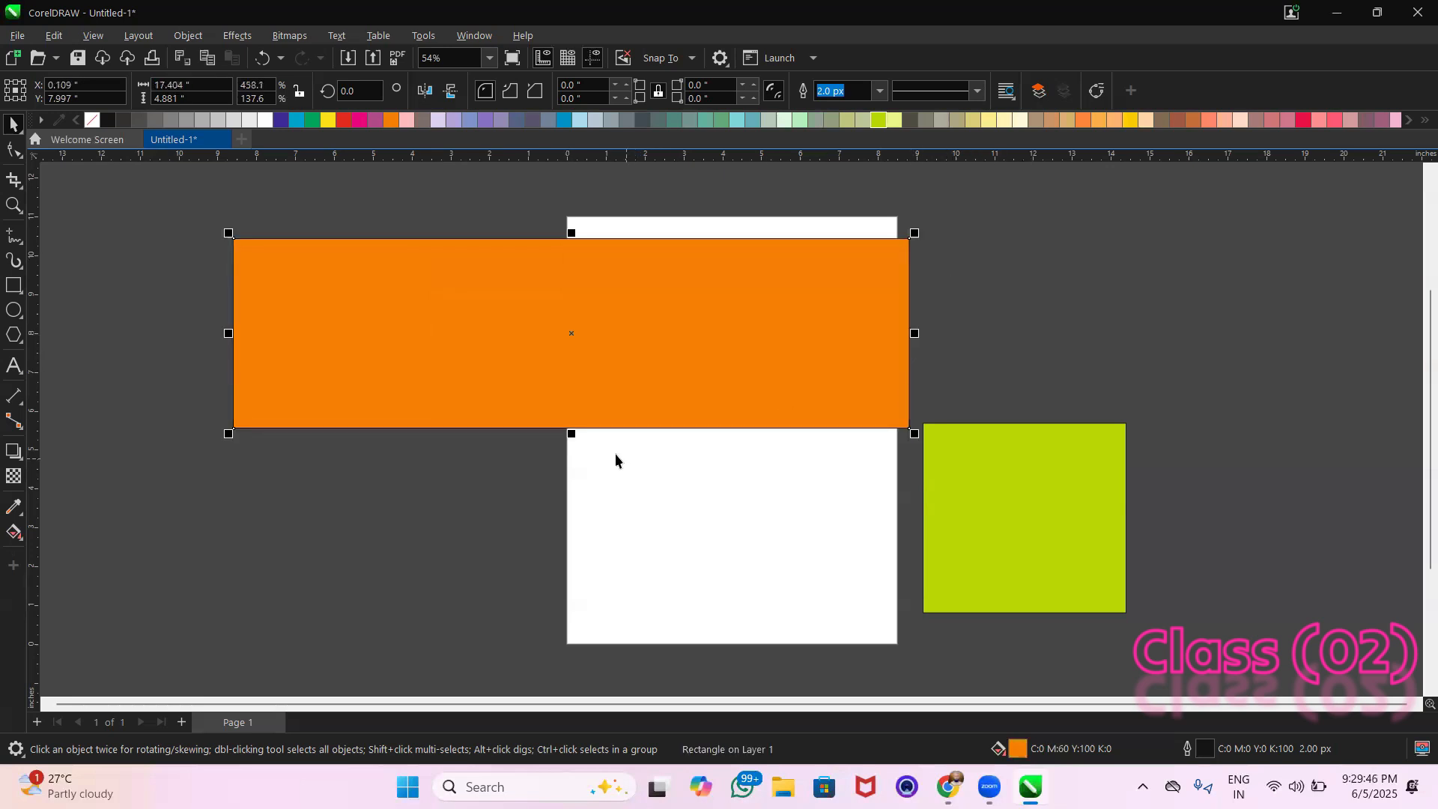
pyautogui.moveTo(571, 435); pyautogui.dragTo(577, 629)
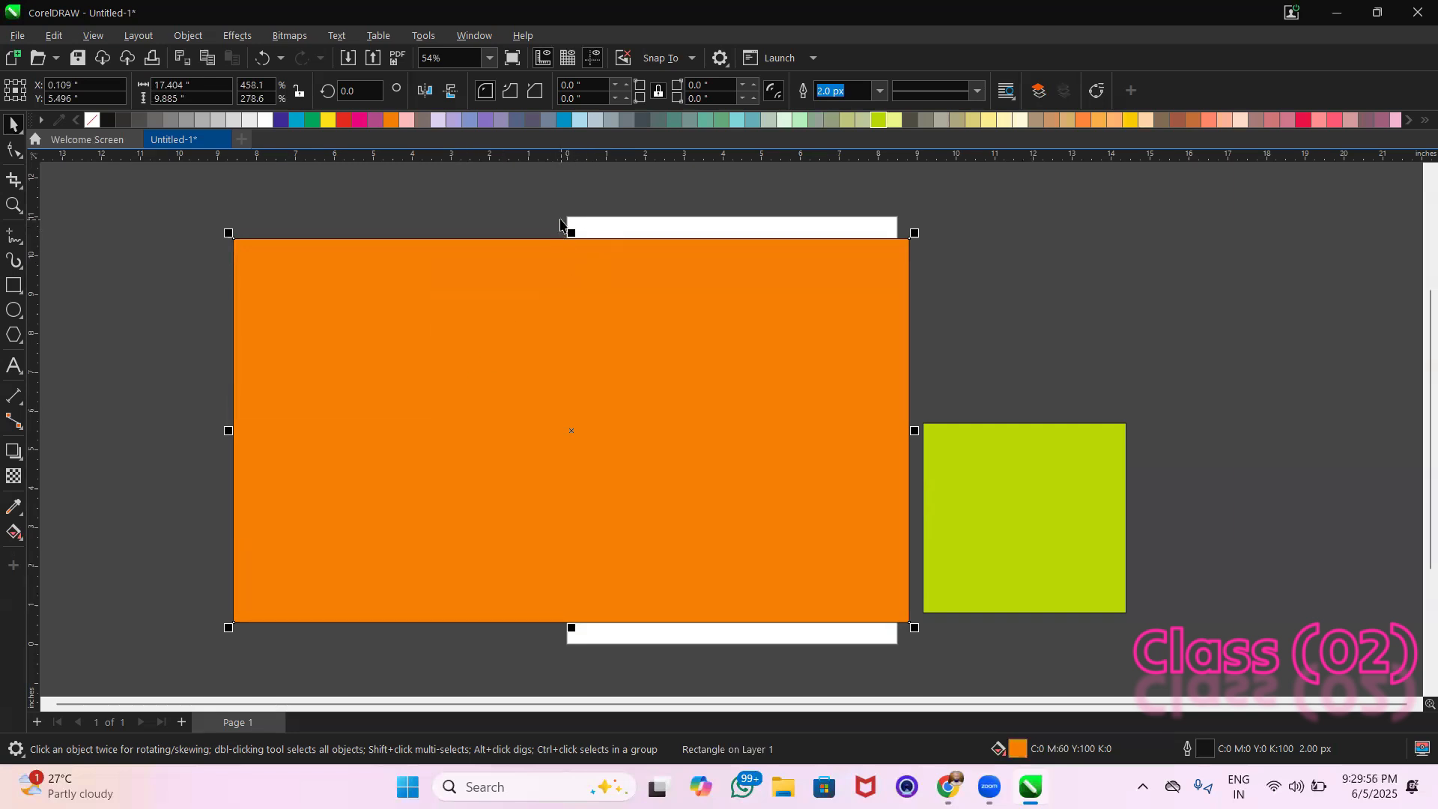
pyautogui.moveTo(571, 232); pyautogui.dragTo(584, 503)
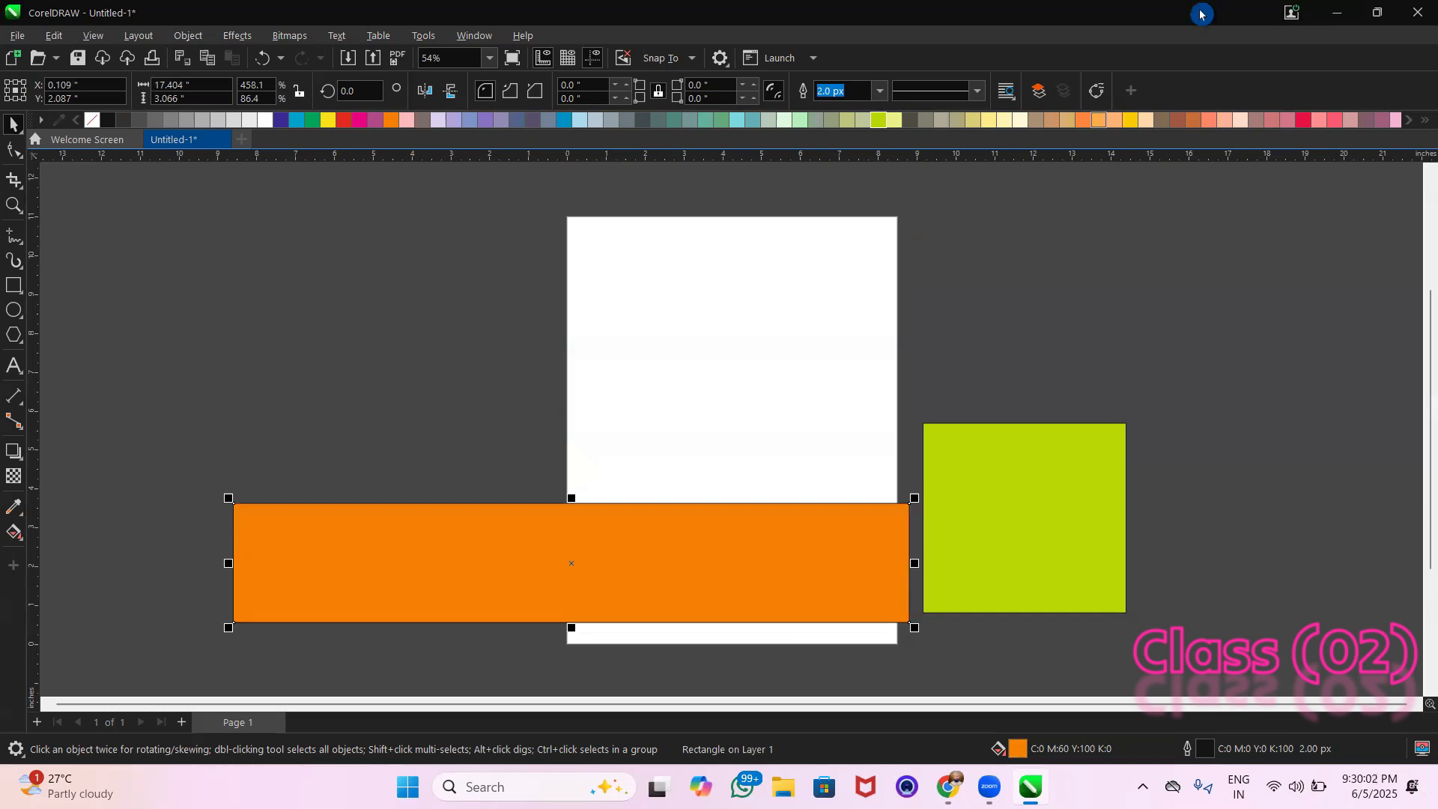
# Move the orange rectangle up to mid-page height and resize it to about 5.6 in wide by 5.7 in high
pyautogui.moveTo(533, 533); pyautogui.dragTo(488, 398)
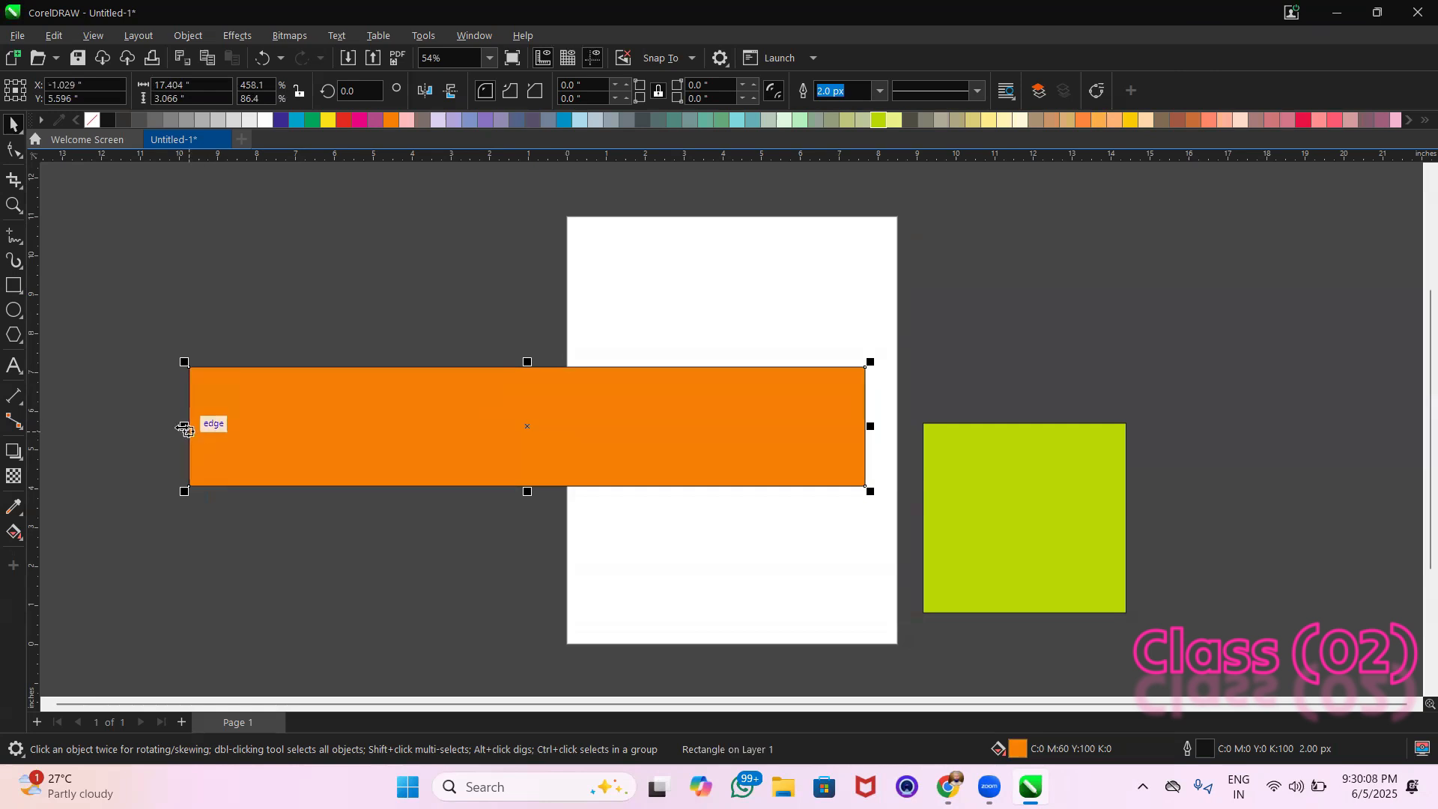
pyautogui.moveTo(185, 363); pyautogui.dragTo(217, 372)
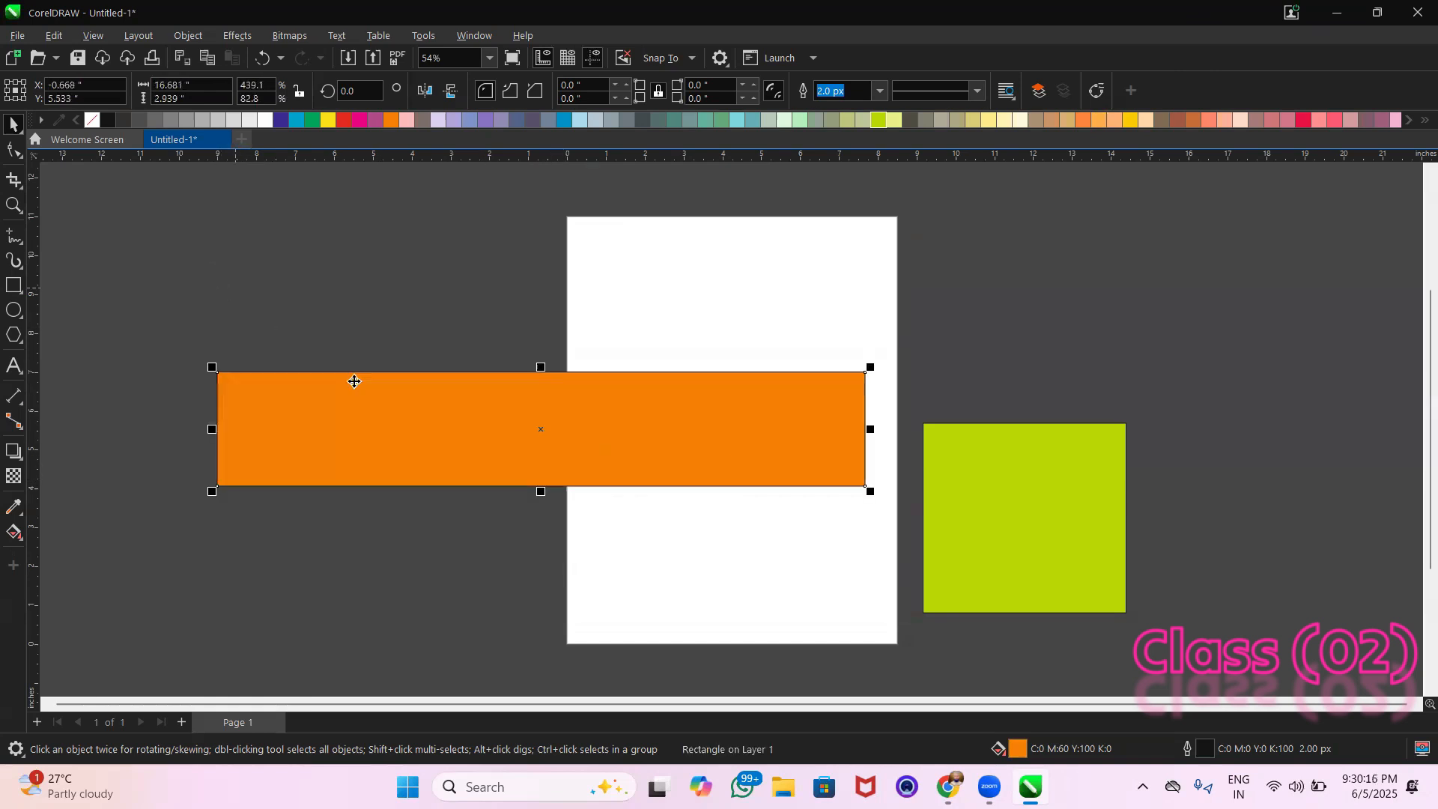
pyautogui.moveTo(540, 362); pyautogui.dragTo(543, 254)
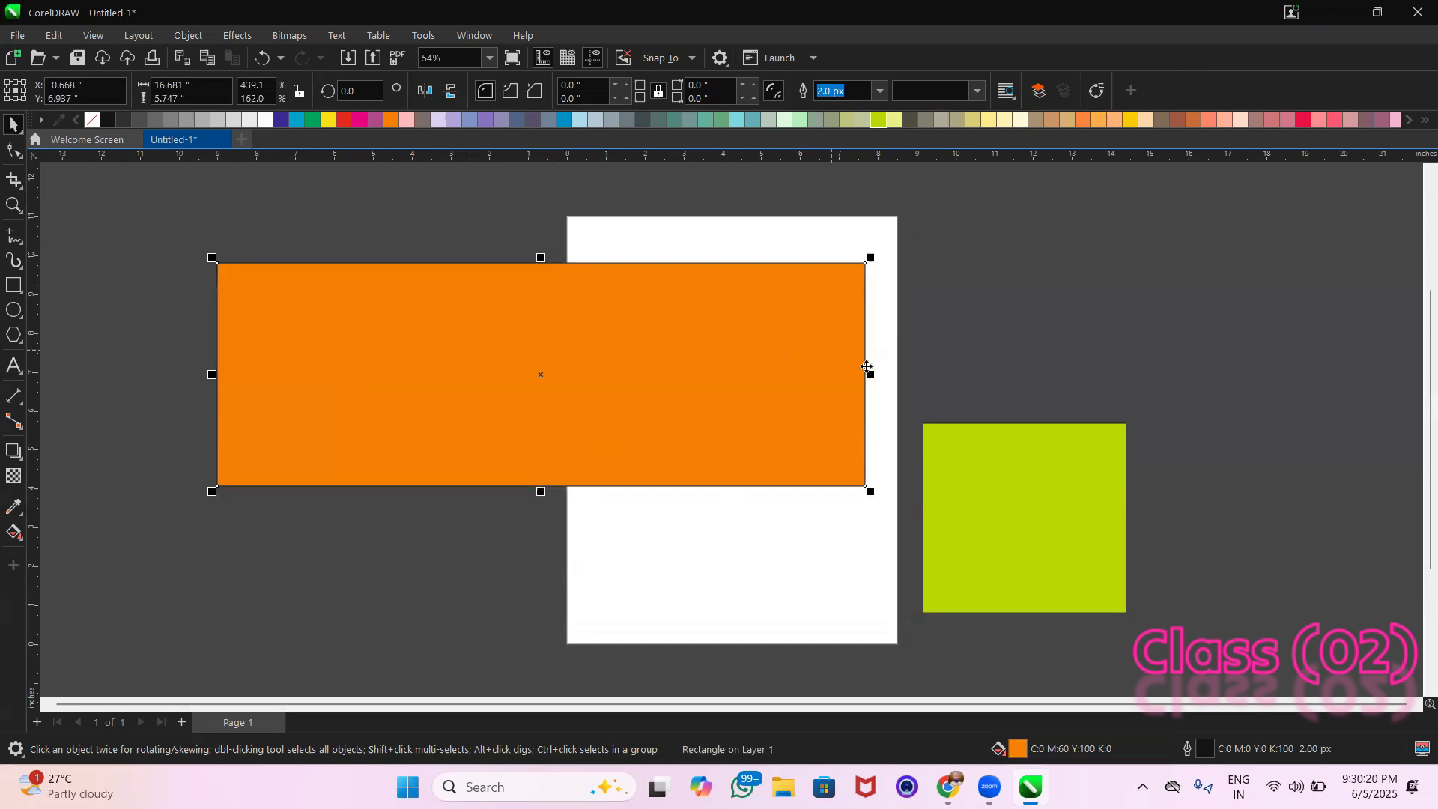
pyautogui.moveTo(869, 375); pyautogui.dragTo(475, 375)
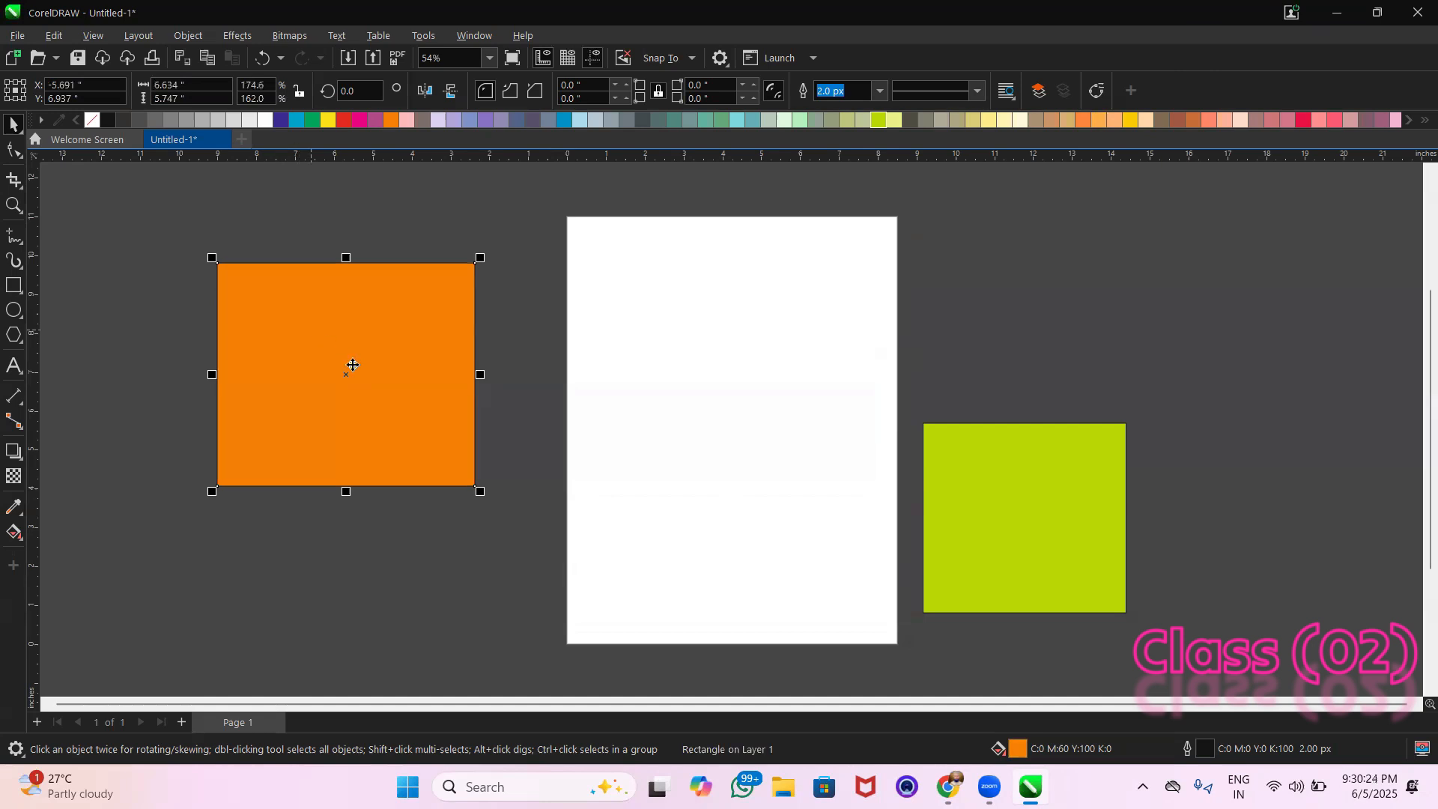
pyautogui.moveTo(480, 374); pyautogui.dragTo(446, 407)
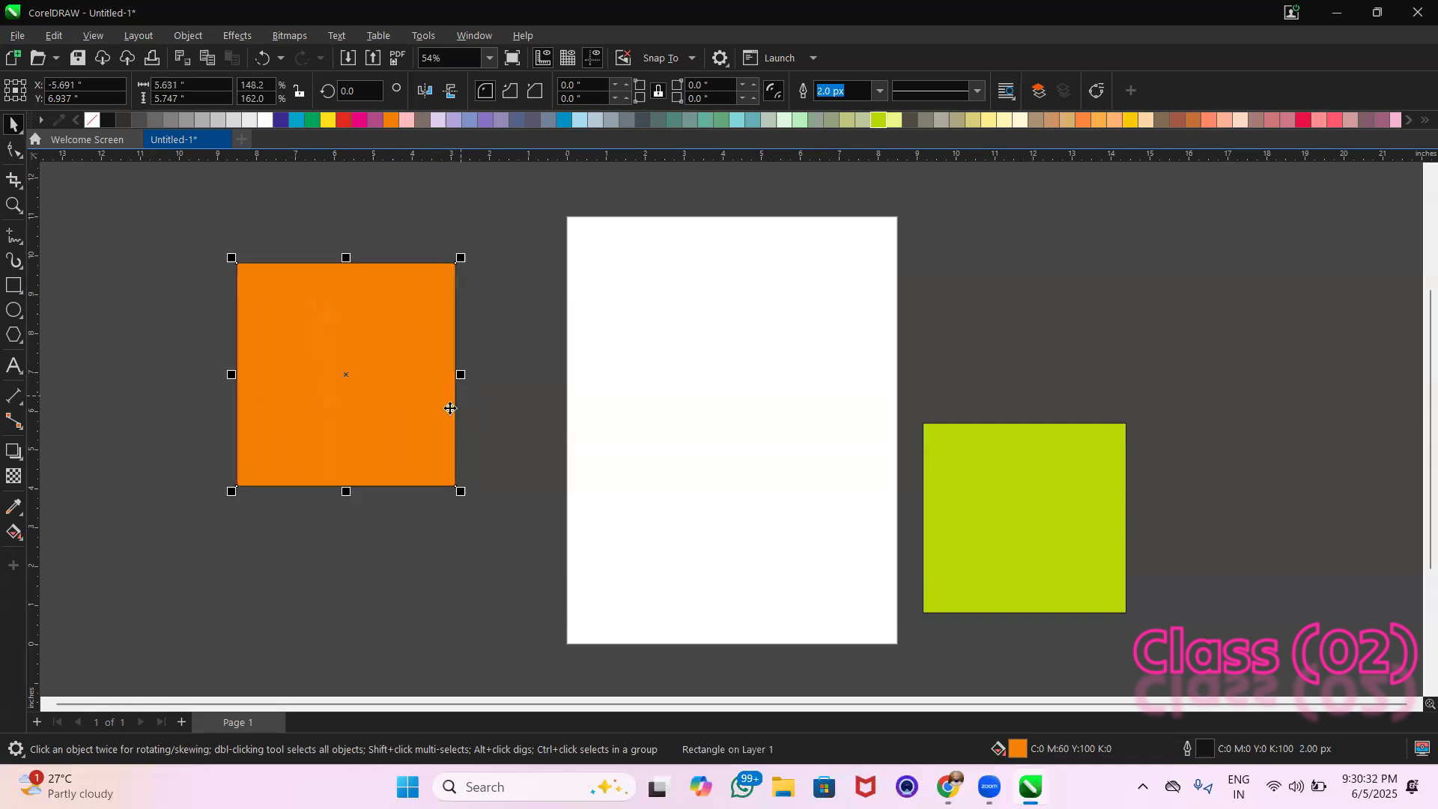
# Resize the orange rectangle to about 14.3 in wide by 6.6 in high, extending over the page
pyautogui.moveTo(346, 494); pyautogui.dragTo(346, 433)
pyautogui.moveTo(462, 375); pyautogui.dragTo(632, 375)
pyautogui.moveTo(348, 435); pyautogui.dragTo(473, 461)
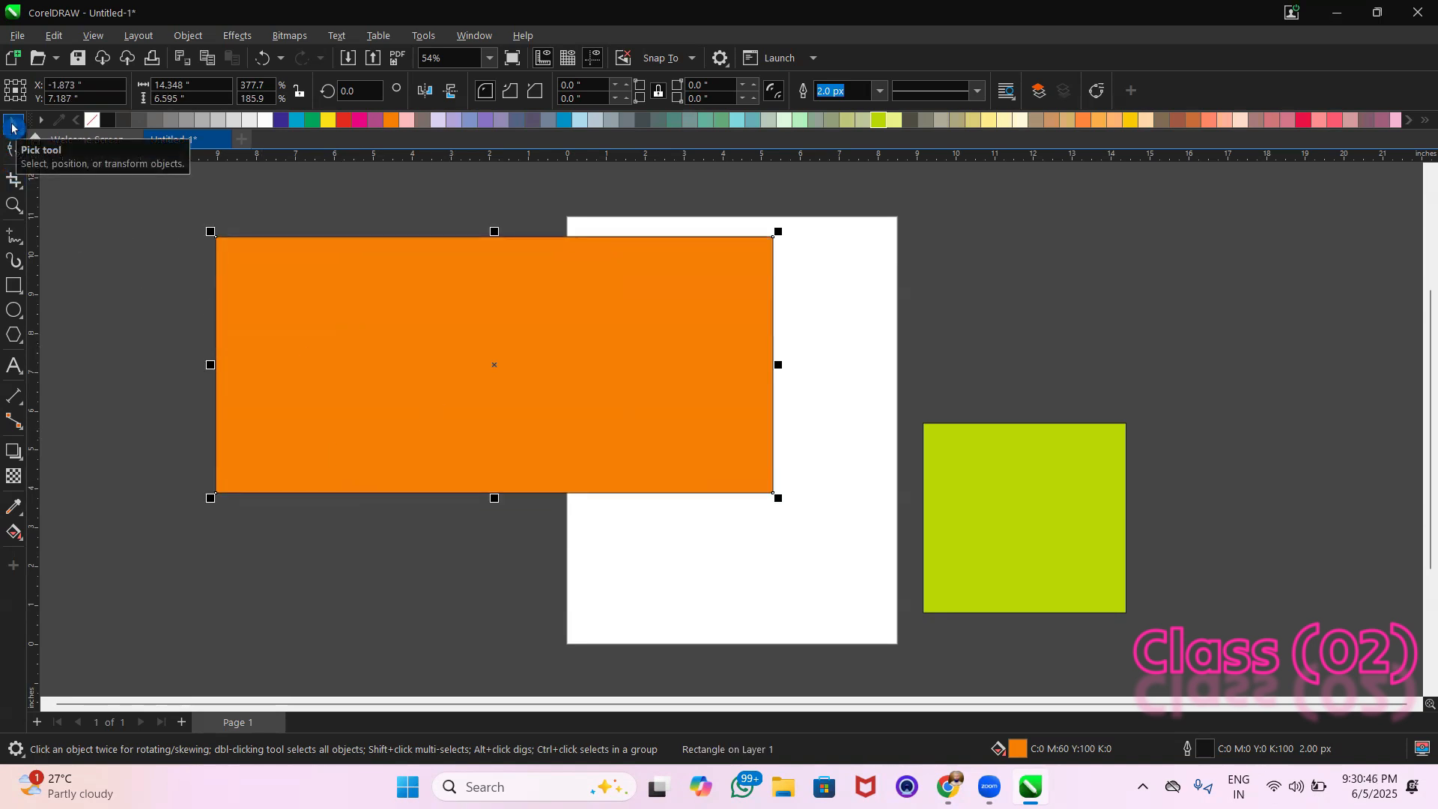
# Delete the orange rectangle and the yellow-green rectangle
pyautogui.click(389, 344)
pyautogui.press('Delete')
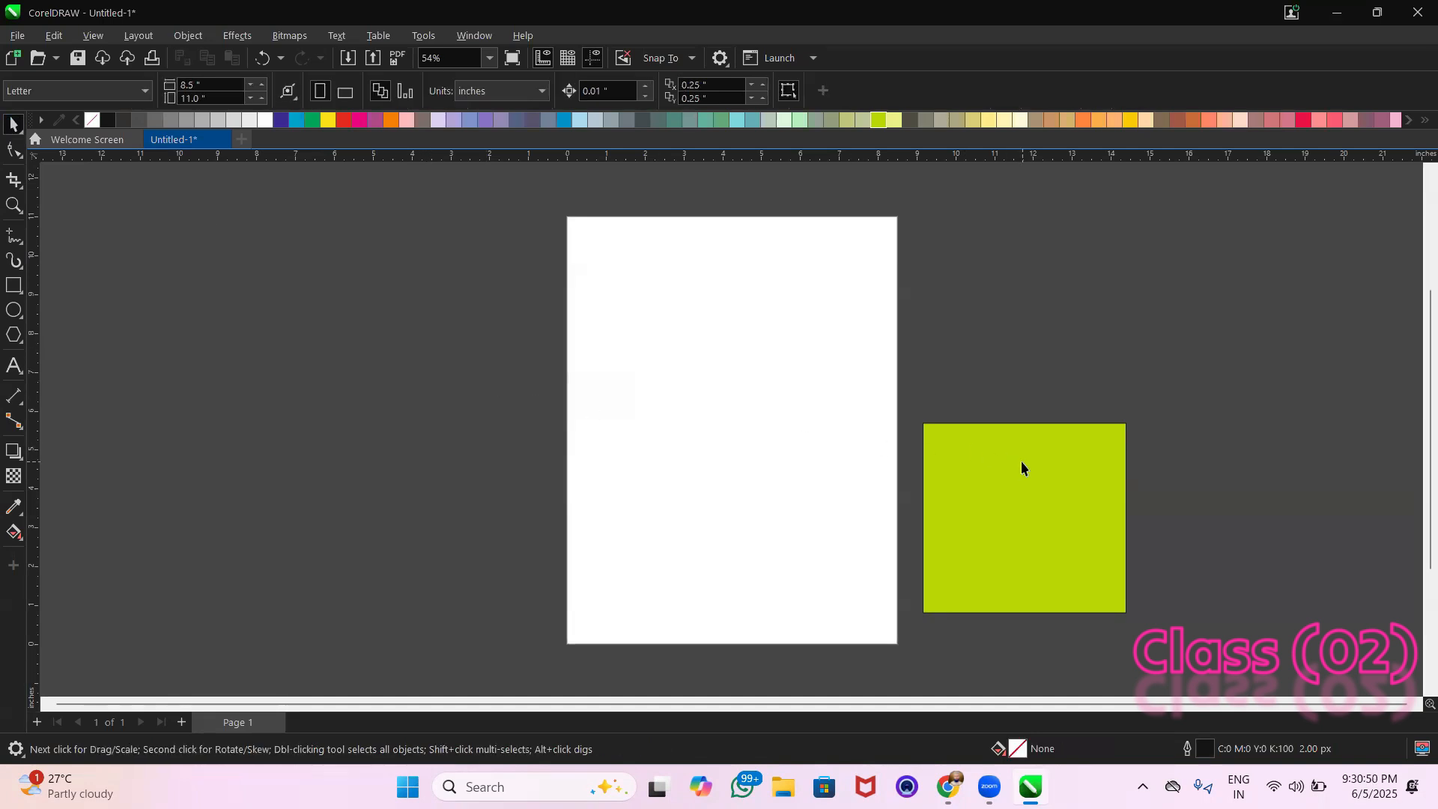
pyautogui.click(1021, 461)
pyautogui.press('Delete')
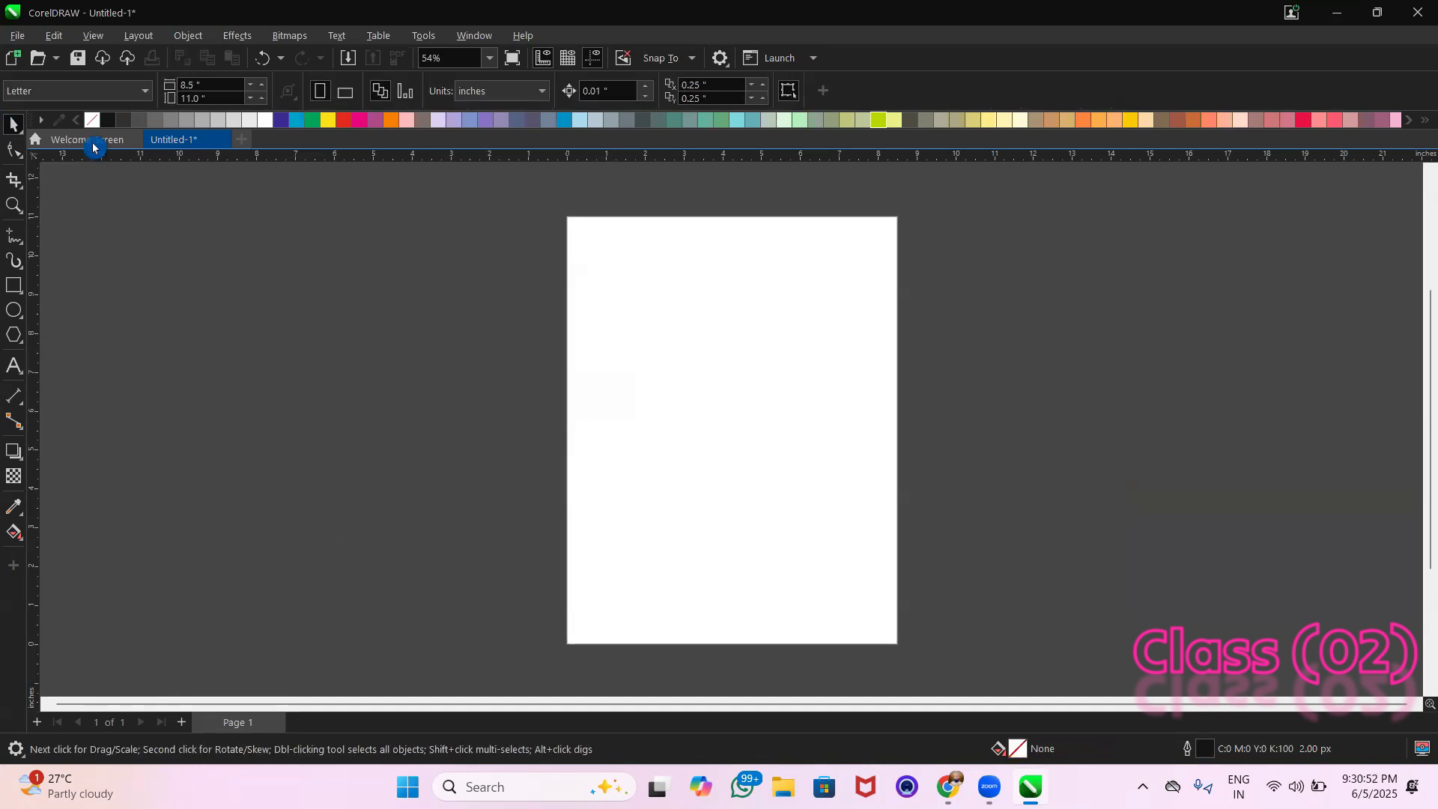
# Set the page size to A4 and add a page-frame rectangle that covers the whole page
pyautogui.click(56, 90)
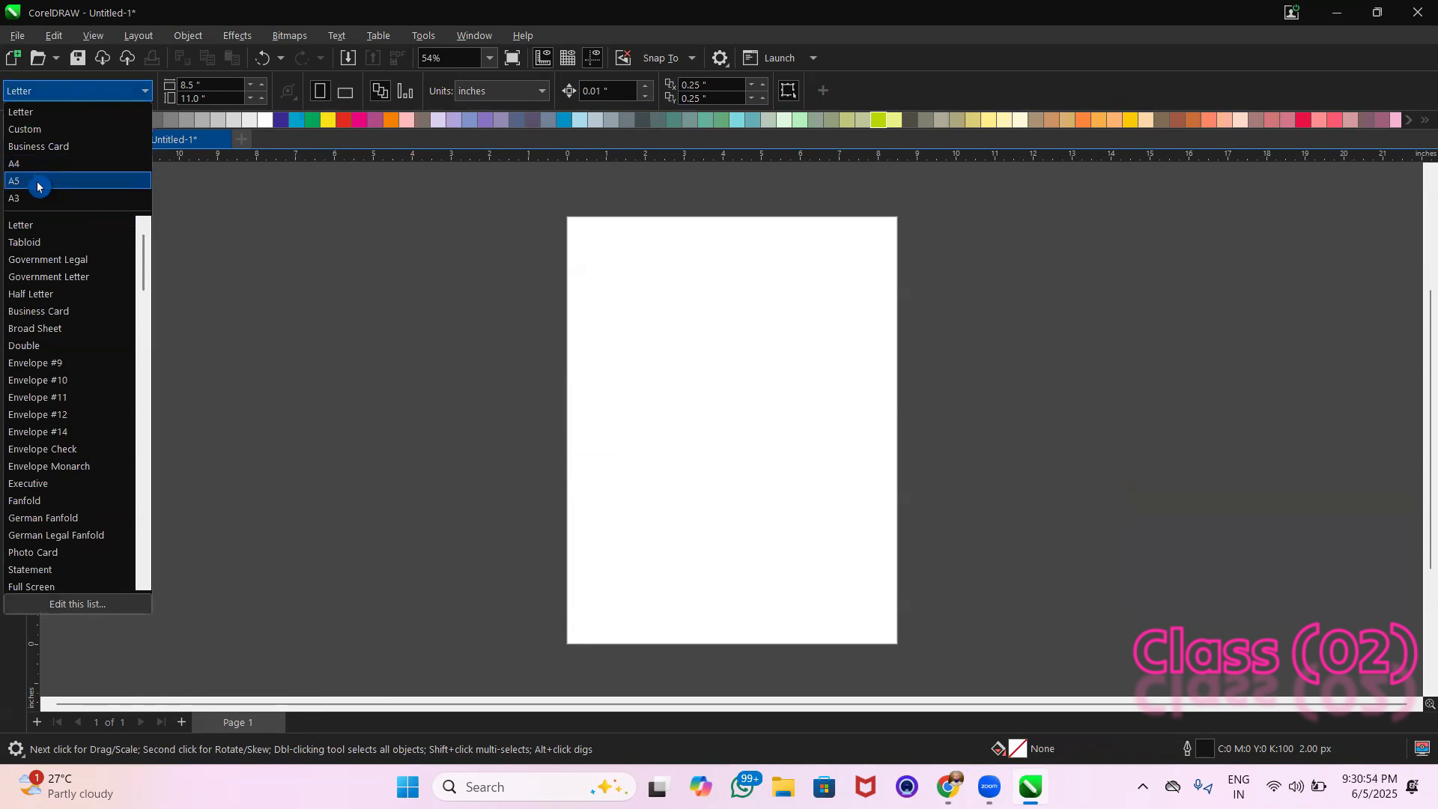
pyautogui.click(45, 163)
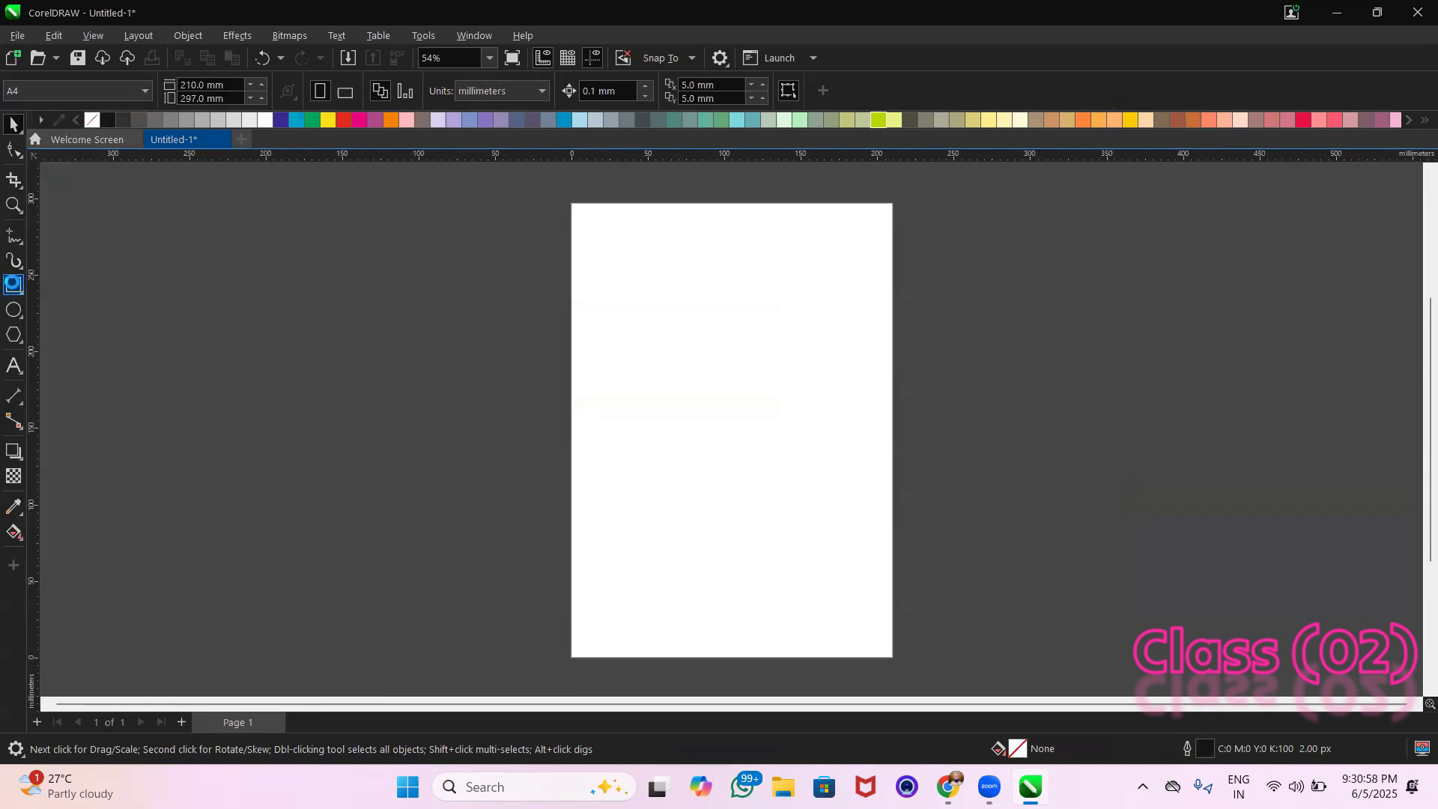
pyautogui.doubleClick(12, 286)
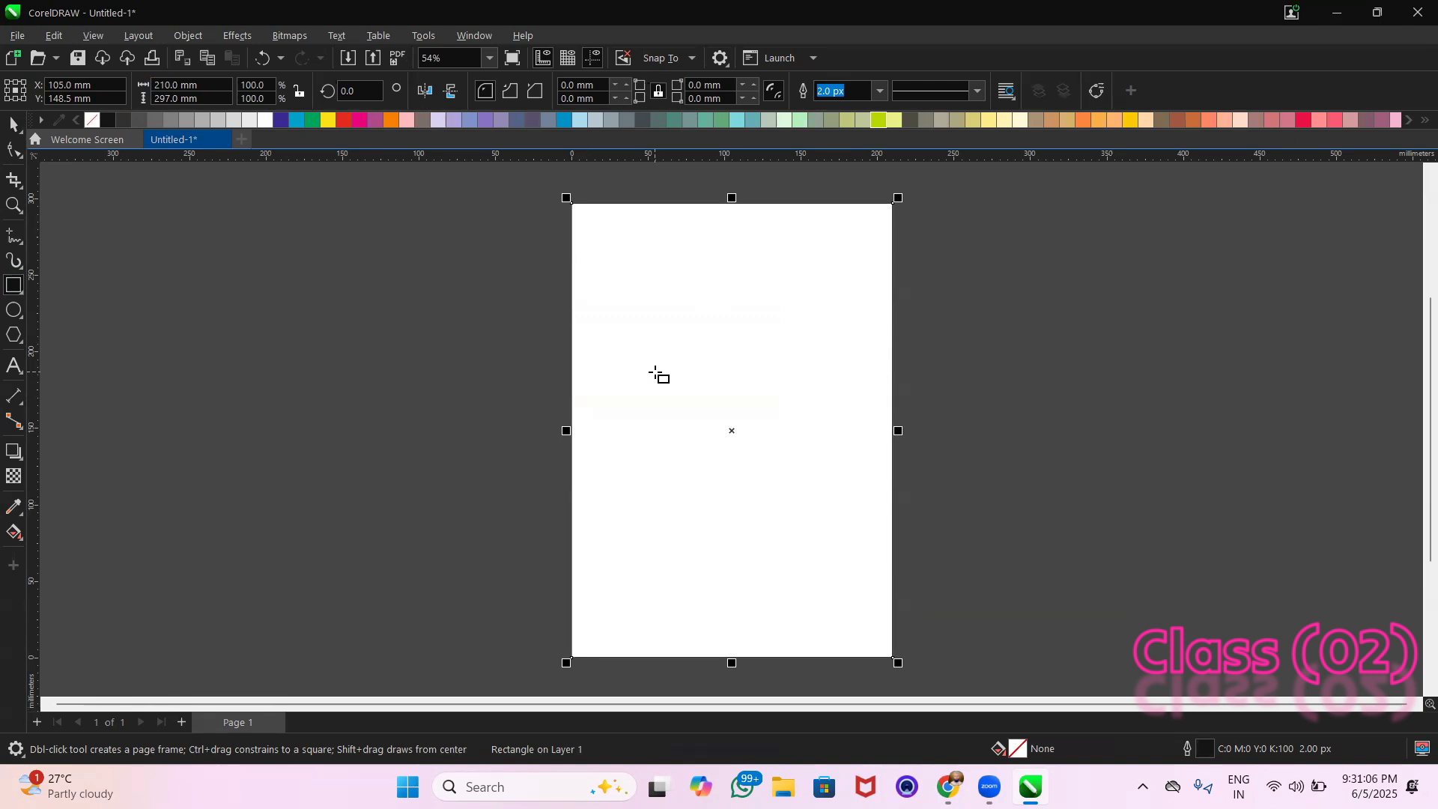
pyautogui.scroll(1, 656, 374)
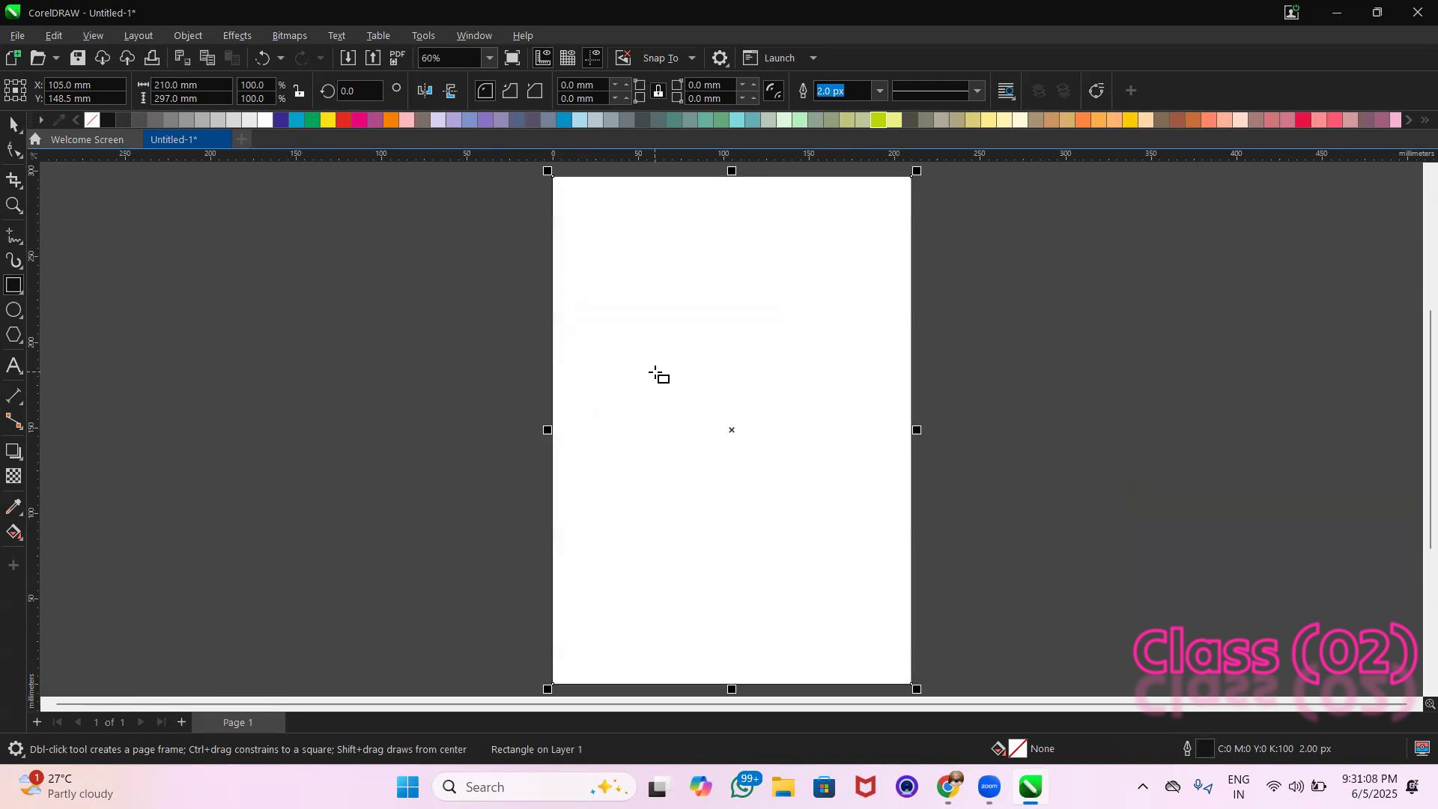
# Fill the page rectangle with green (C100 M0 Y100 K0) and create a scaled copy as a full-width strip about 29.7 mm high along its upper edge
pyautogui.click(13, 124)
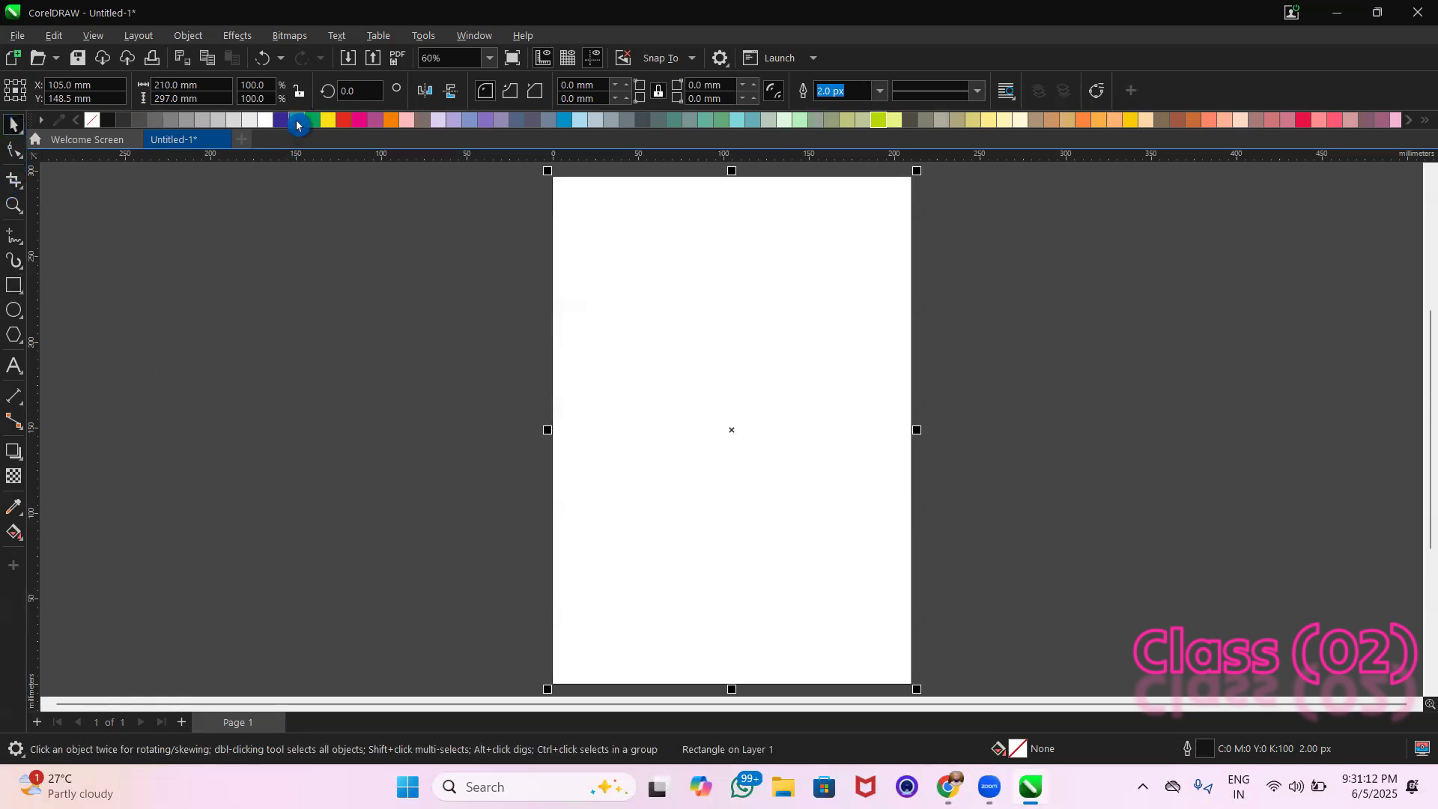
pyautogui.click(312, 121)
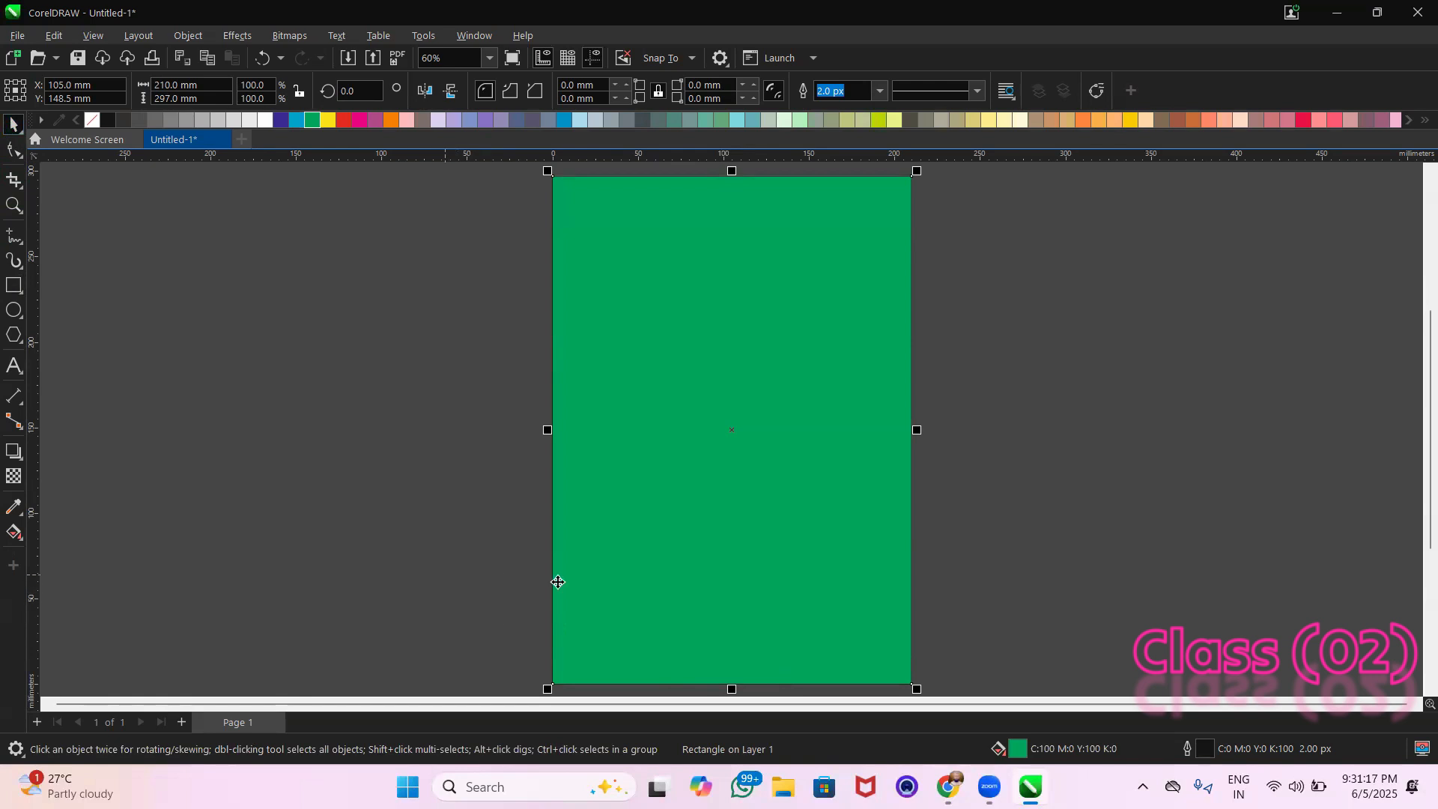
pyautogui.click(728, 697)
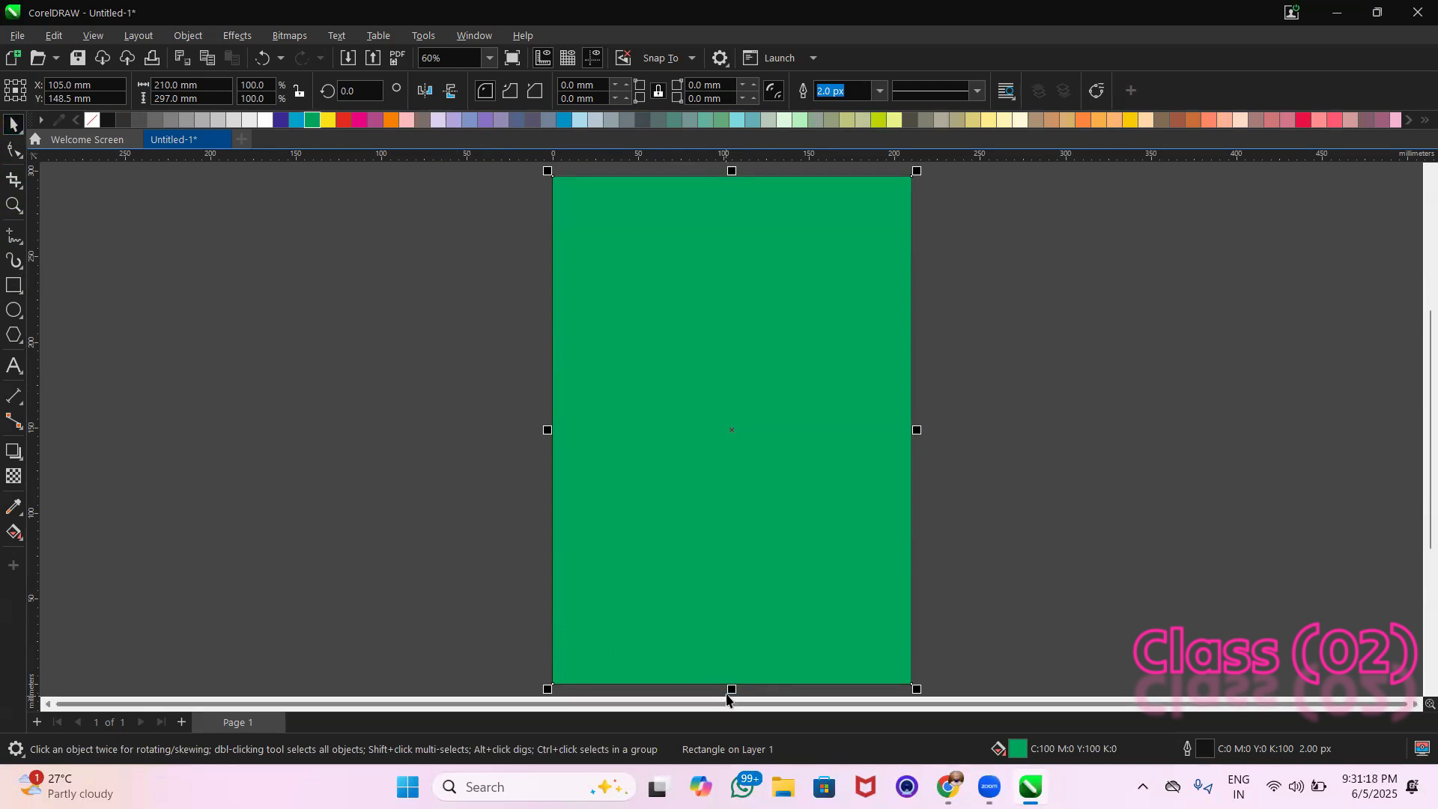
pyautogui.moveTo(732, 689); pyautogui.dragTo(824, 235)
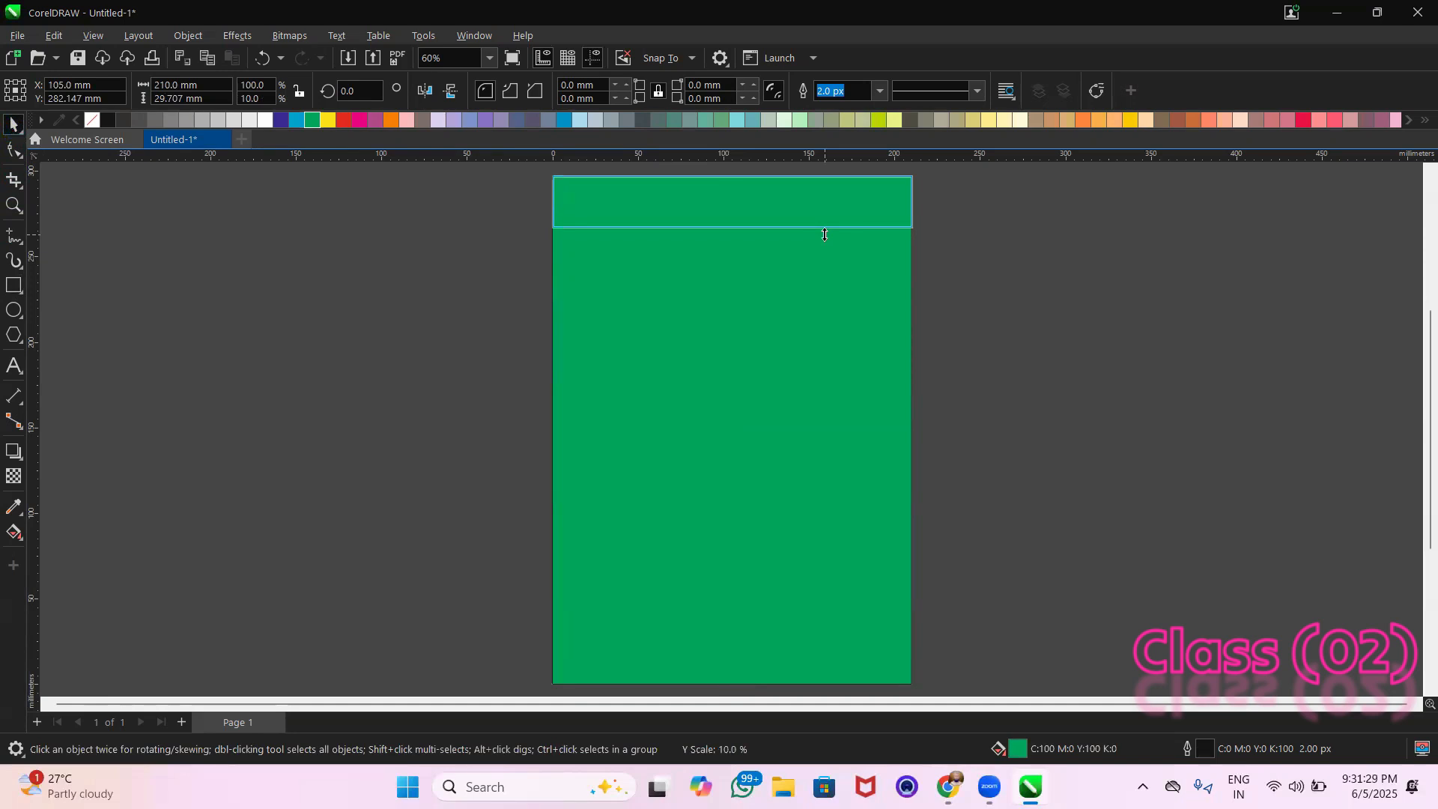
pyautogui.moveTo(824, 235); pyautogui.dragTo(827, 239)
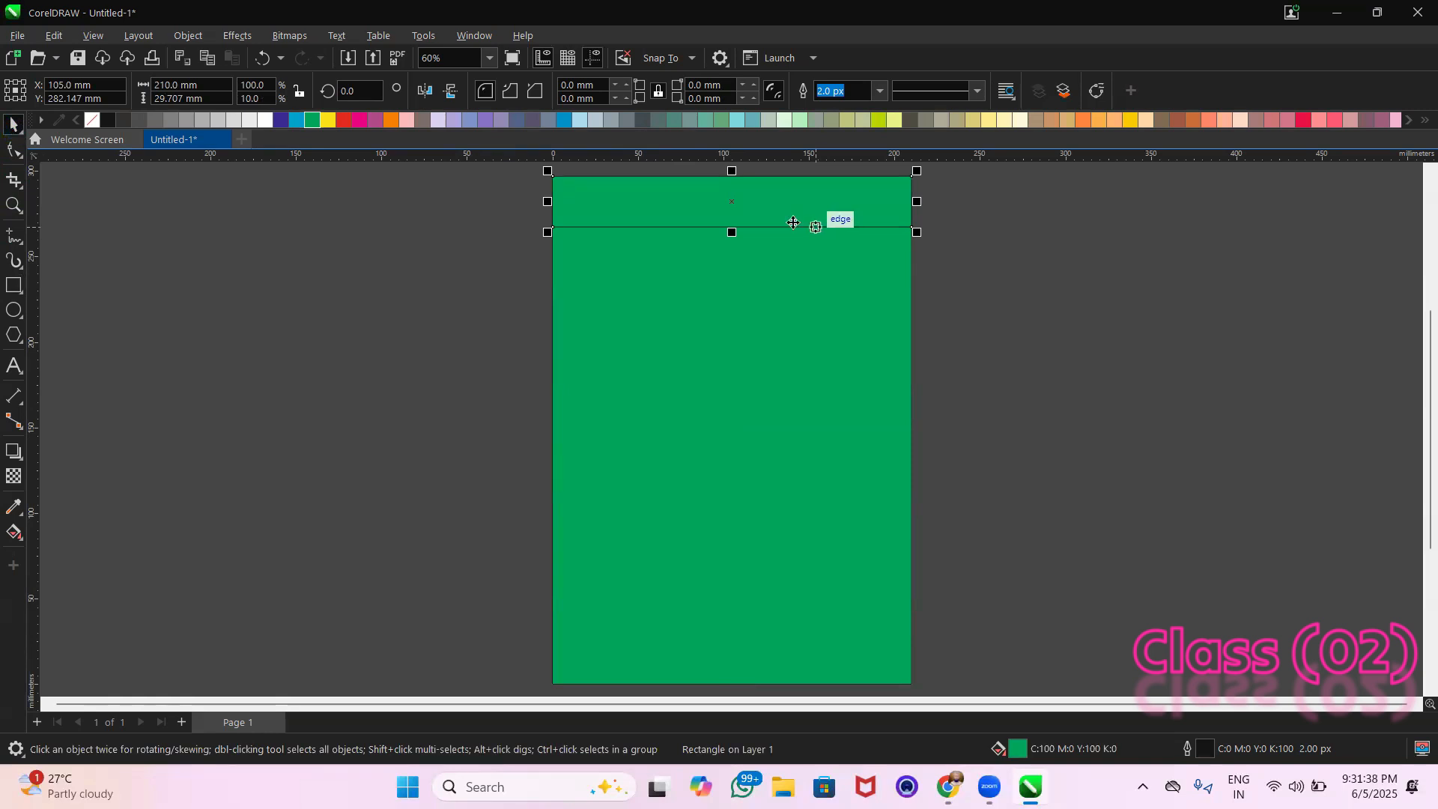
# Place a copy of the green strip left of the page and delete it
pyautogui.moveTo(741, 211); pyautogui.dragTo(312, 283)
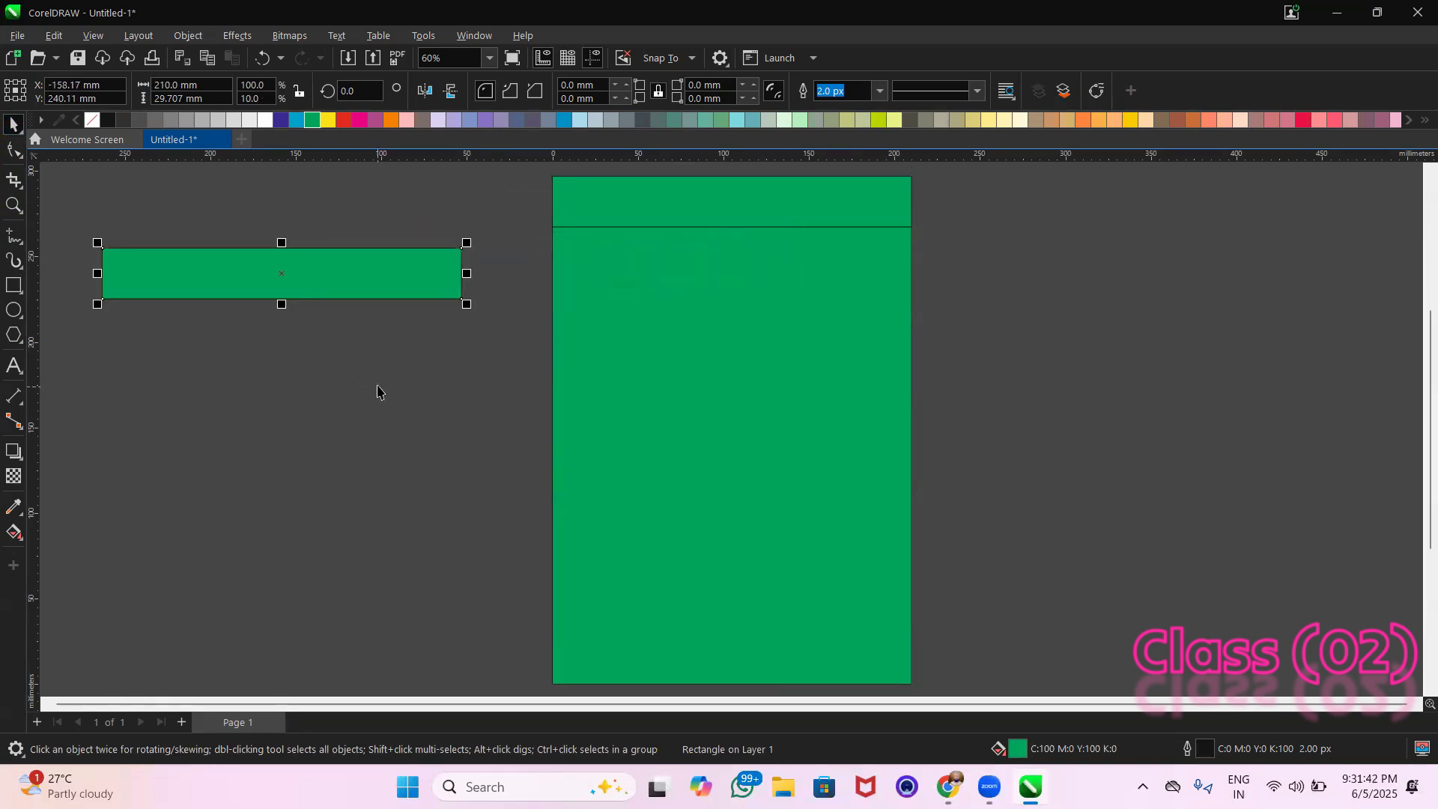
pyautogui.press('Delete')
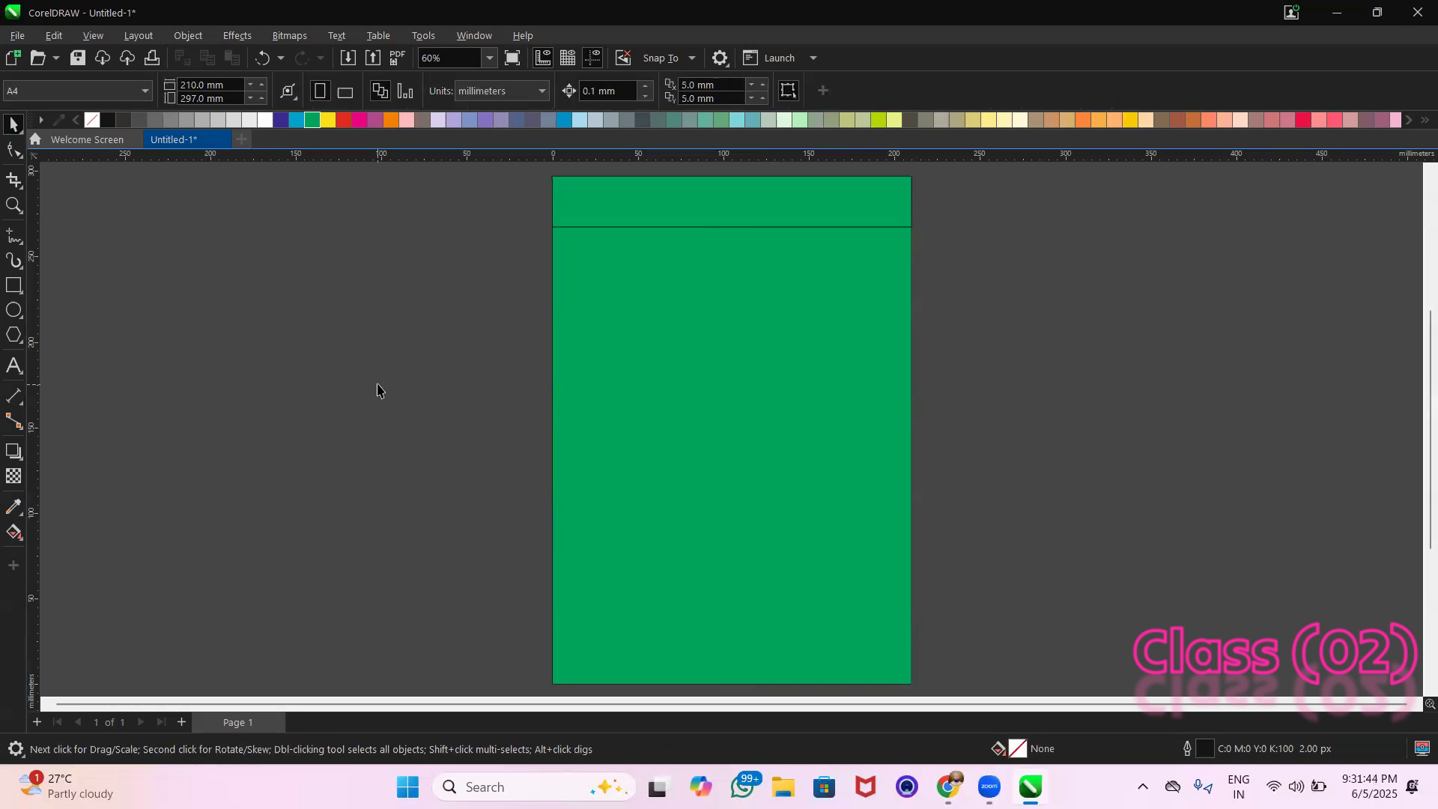
# Change the fill of the strip at the page's upper edge to yellow (C0 M0 Y100 K0)
pyautogui.click(587, 207)
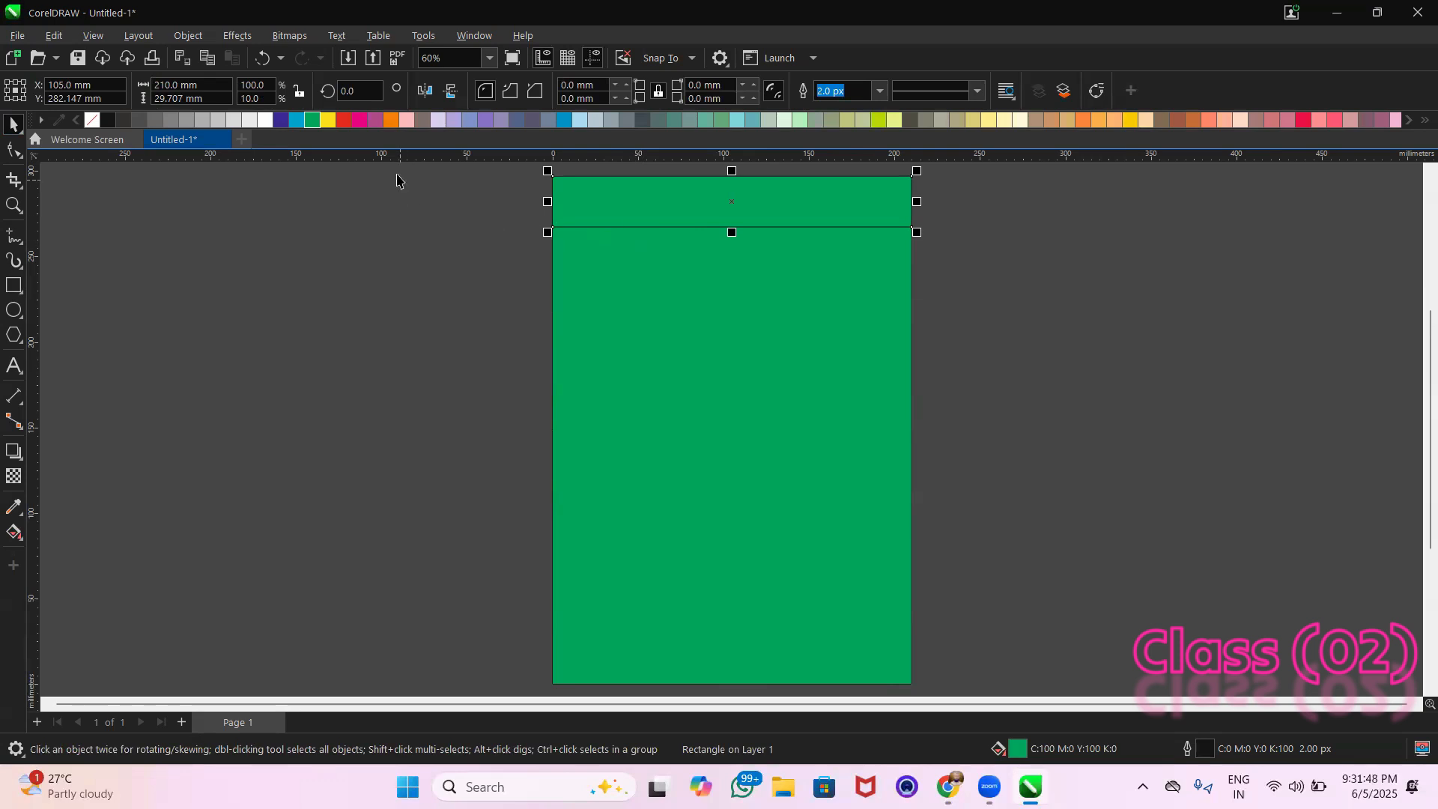
pyautogui.click(343, 121)
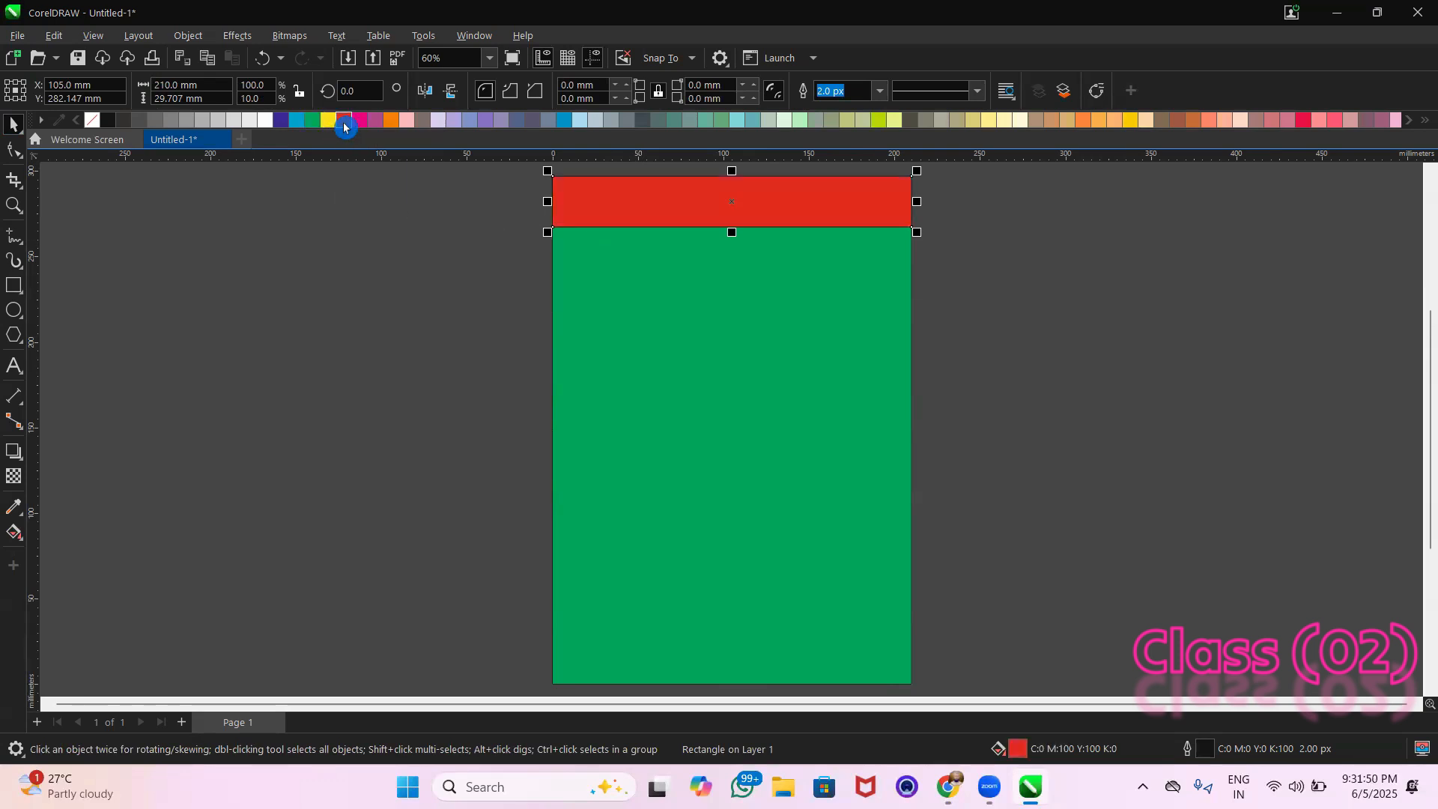
pyautogui.click(327, 121)
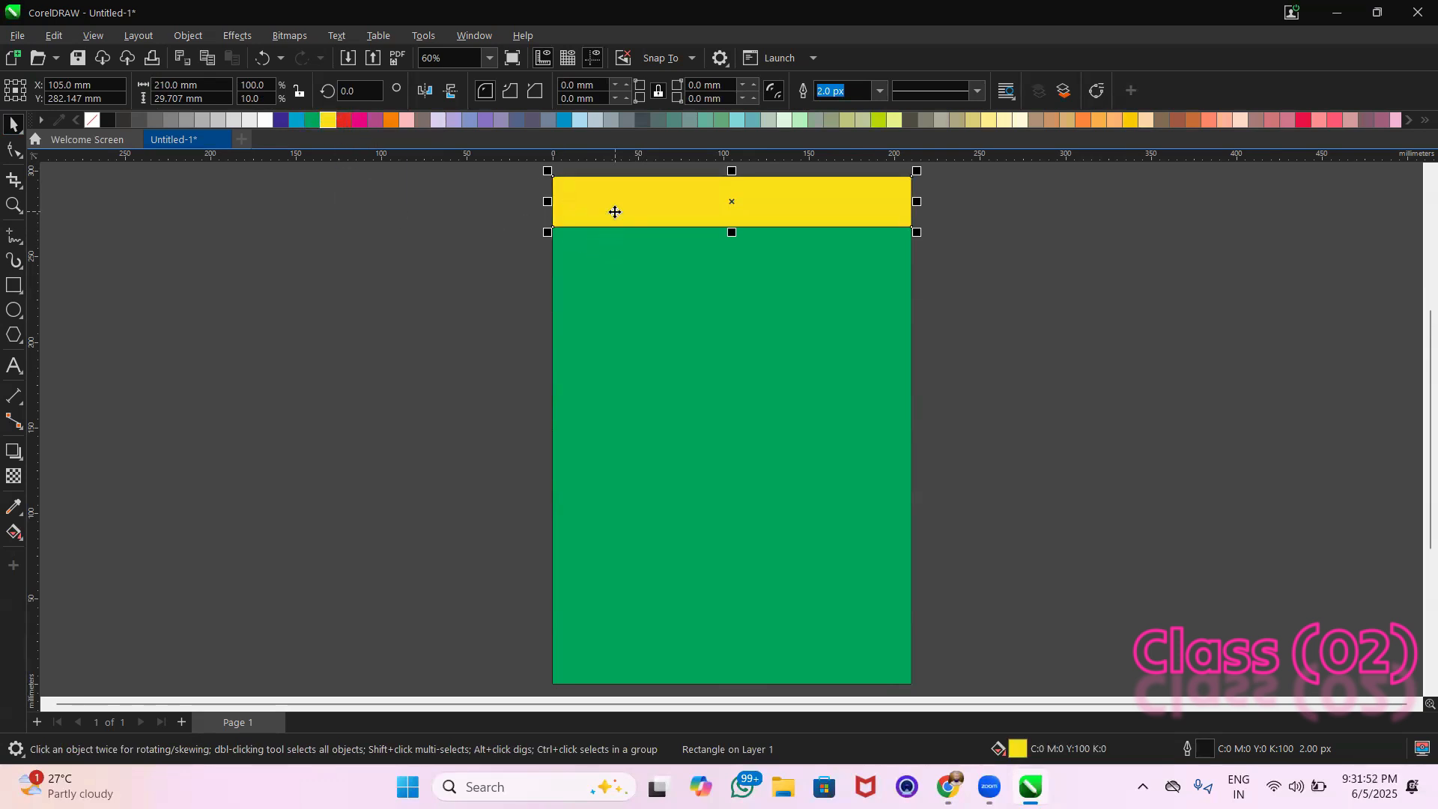
# Copy the yellow strip straight down and align the copy with the bottom edge of the green page rectangle
pyautogui.moveTo(614, 212); pyautogui.dragTo(626, 300)
pyautogui.moveTo(455, 255); pyautogui.dragTo(977, 355)
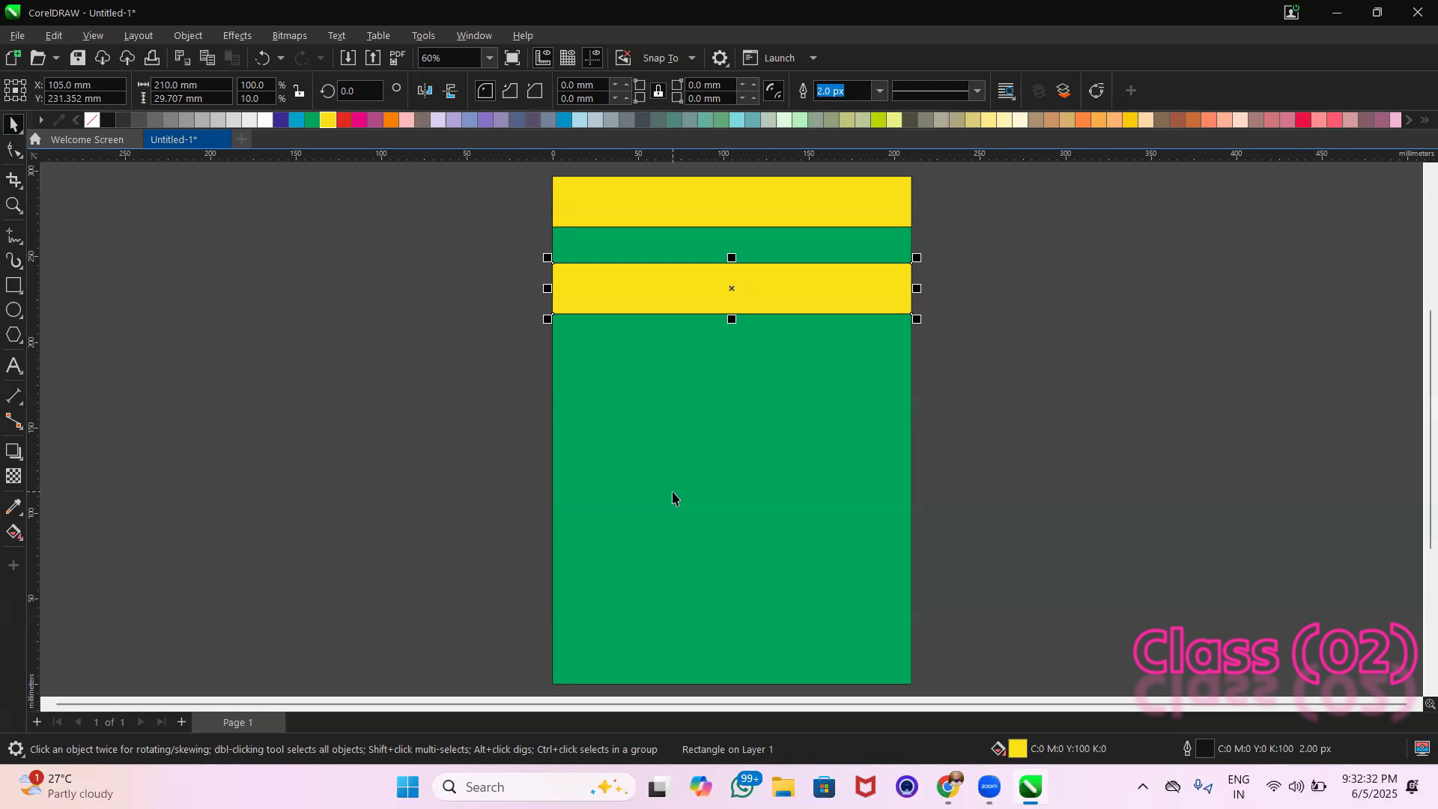
pyautogui.click(754, 294)
pyautogui.click(753, 292)
pyautogui.moveTo(502, 237); pyautogui.dragTo(979, 348)
pyautogui.keyDown('shift'); pyautogui.click(768, 502); pyautogui.keyUp('shift')
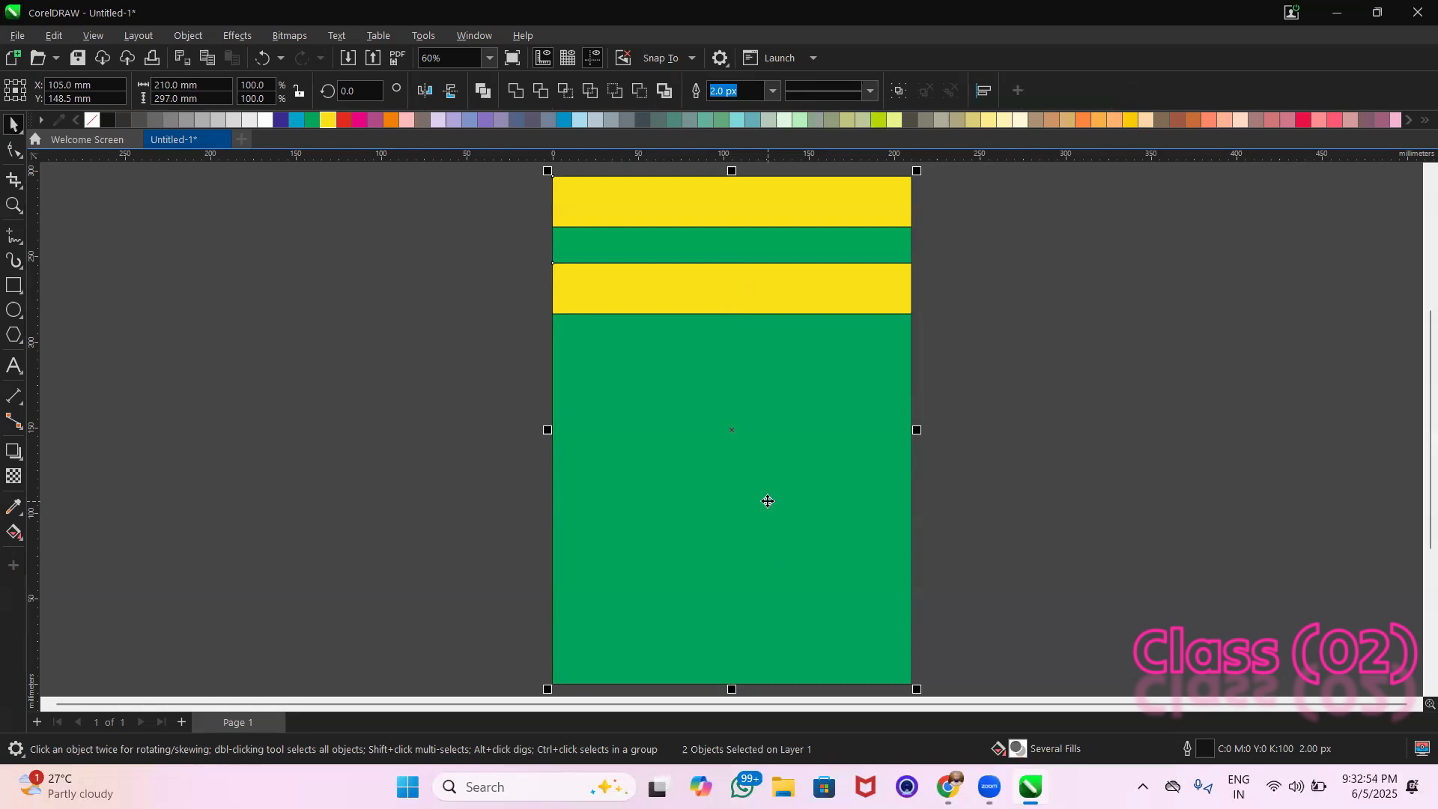
pyautogui.press('b')
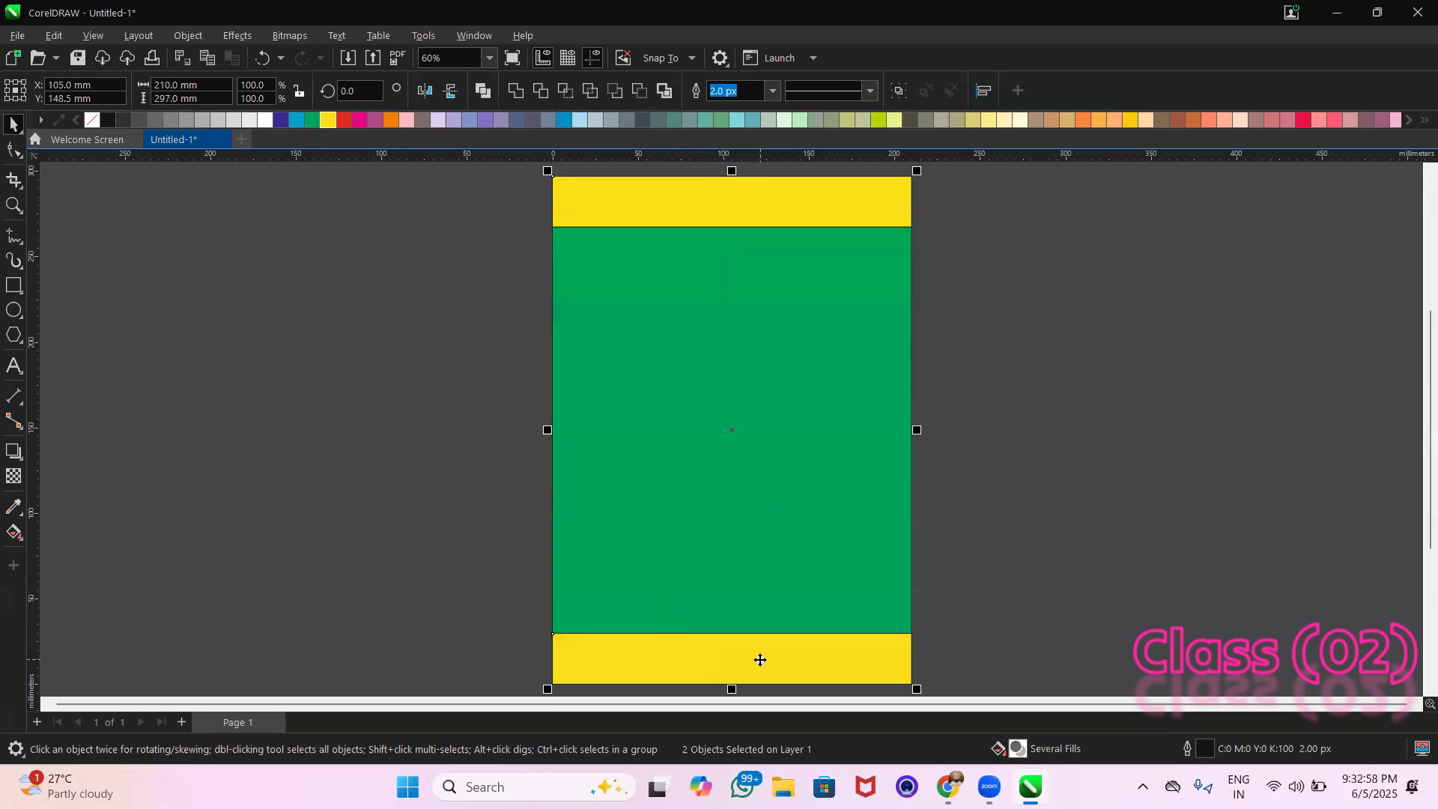
pyautogui.click(1016, 605)
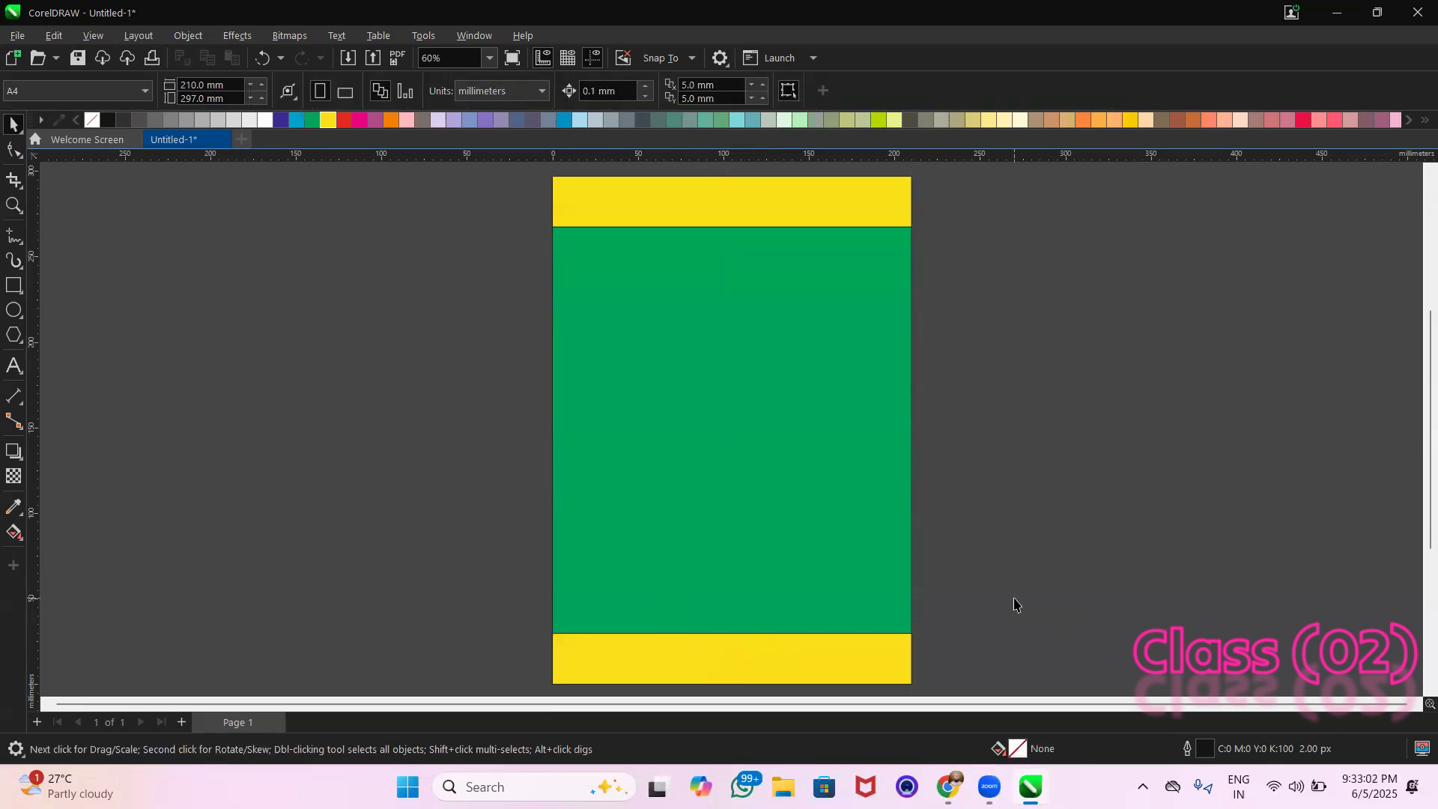
# Create a copy of the green page rectangle narrowed symmetrically to about 143 mm wide, and fill it with yellow
pyautogui.click(762, 420)
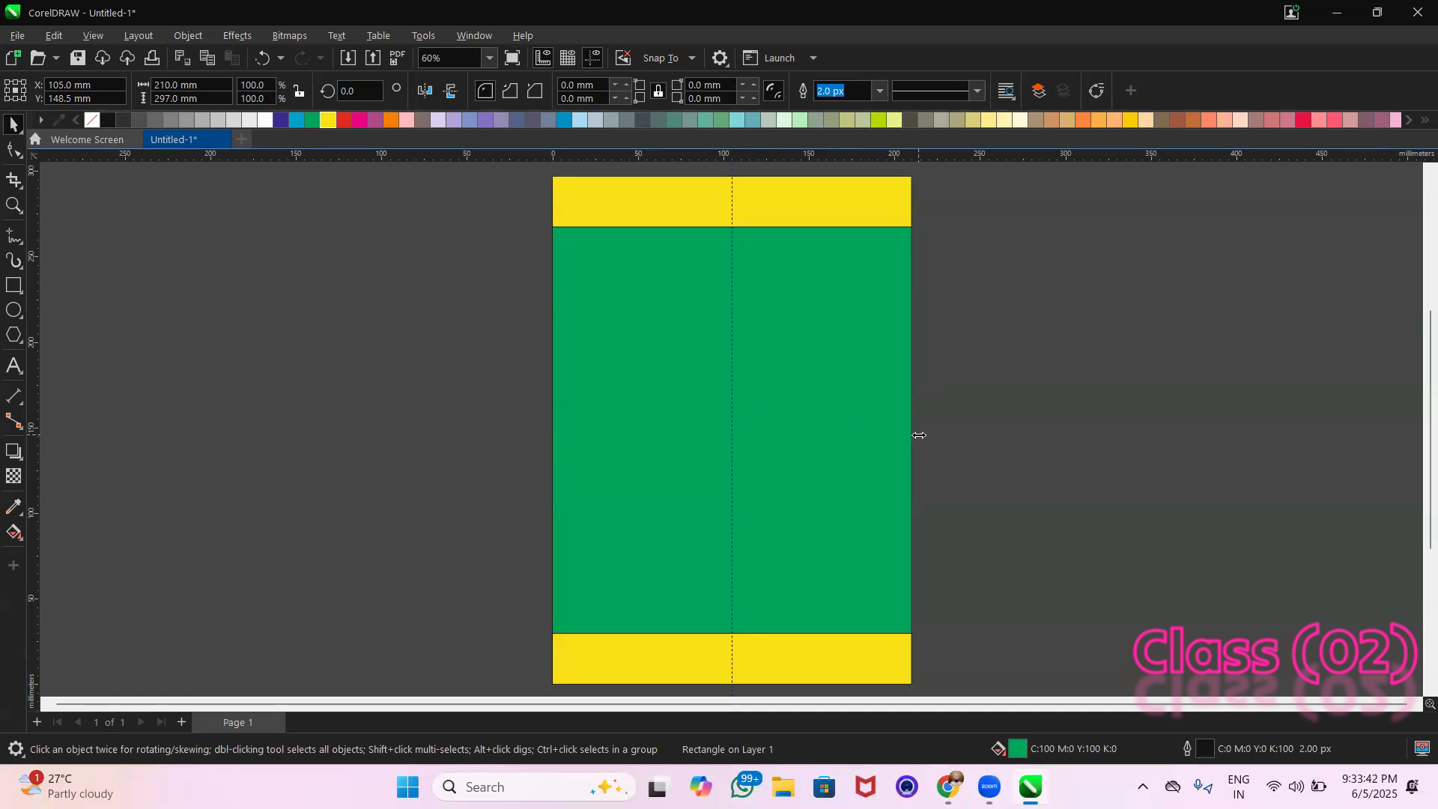
pyautogui.moveTo(918, 435); pyautogui.dragTo(861, 468)
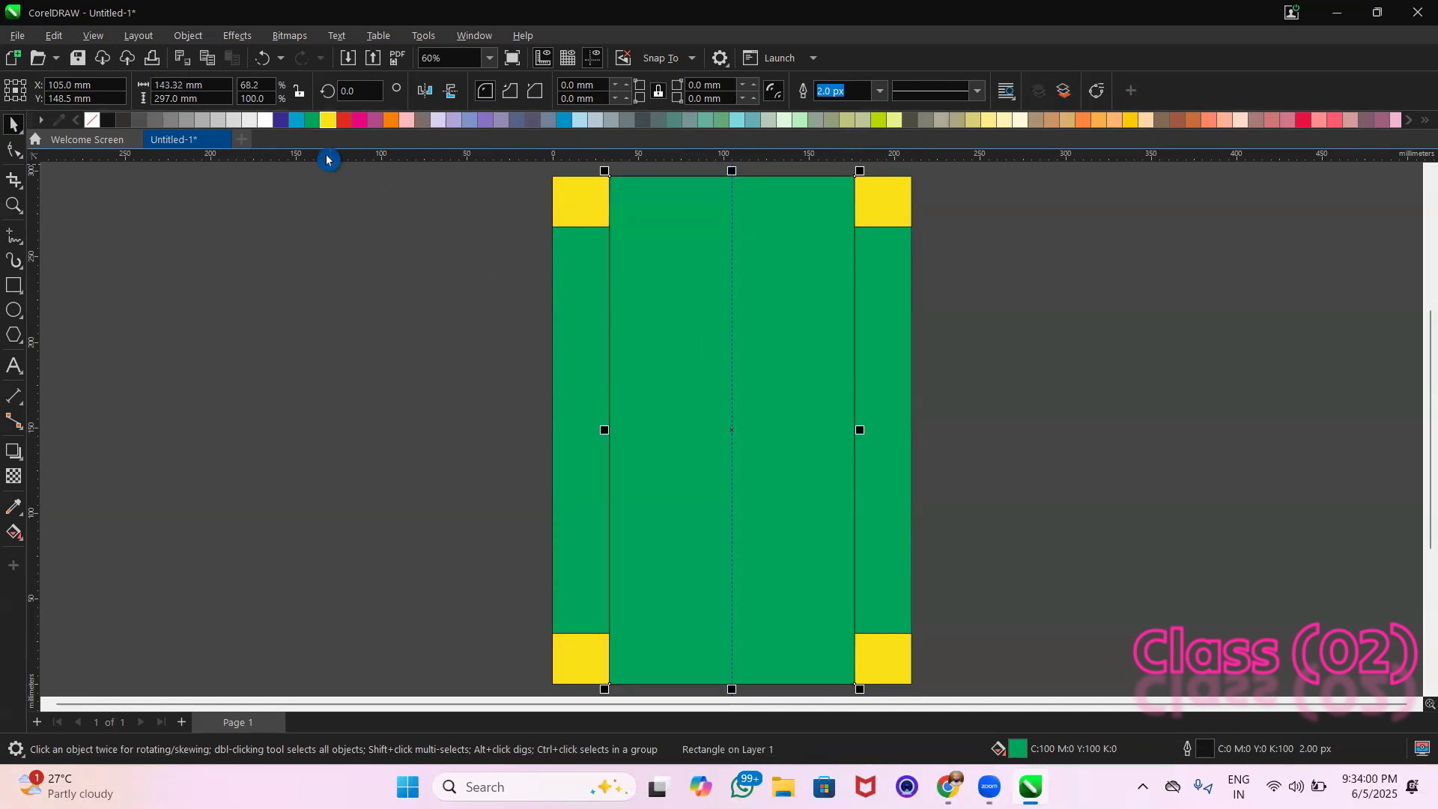
pyautogui.click(329, 121)
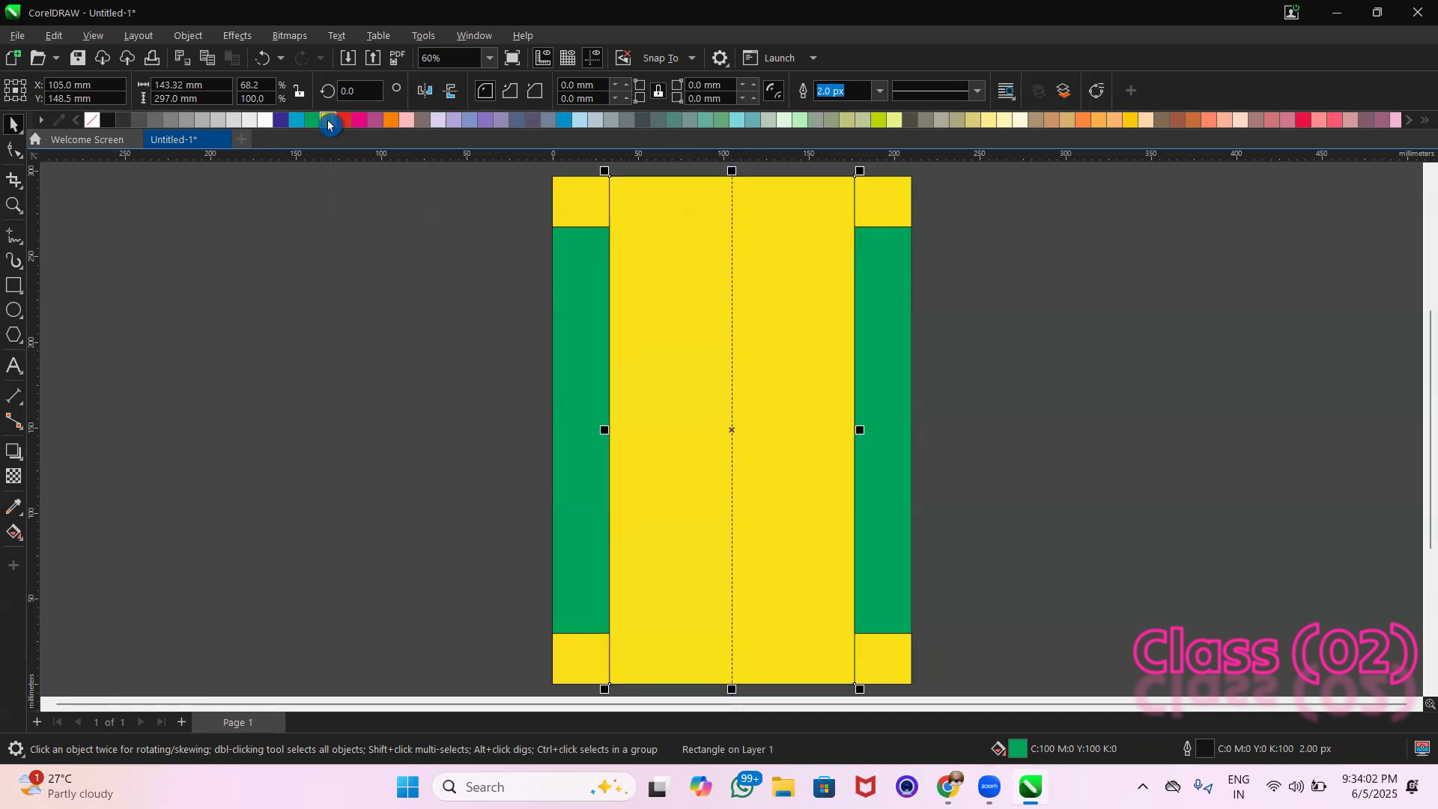
# Create a symmetrically narrowed copy of the central yellow rectangle, about 134.6 mm wide, and fill the wider rectangle behind it white
pyautogui.moveTo(858, 430); pyautogui.dragTo(854, 432)
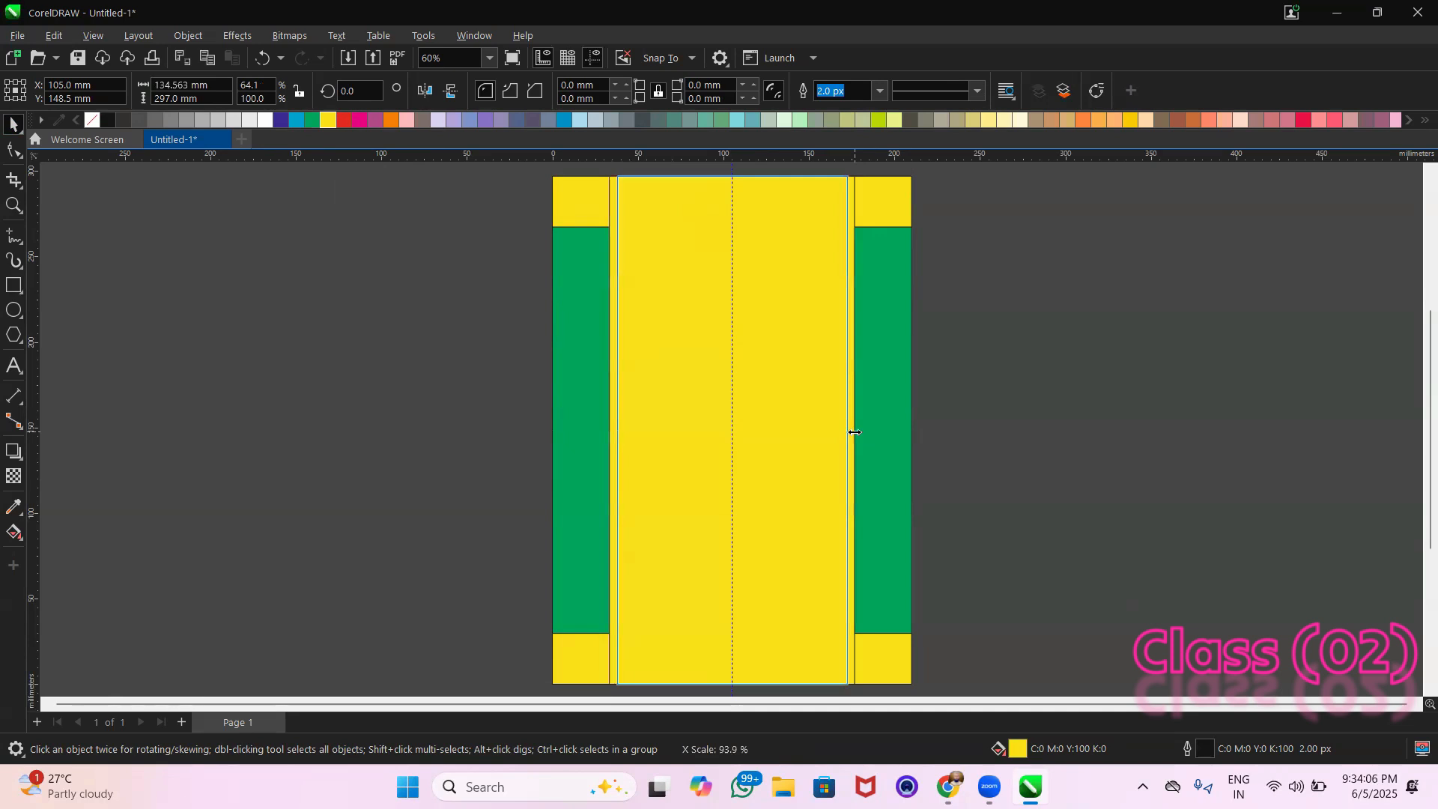
pyautogui.moveTo(854, 432); pyautogui.dragTo(854, 432)
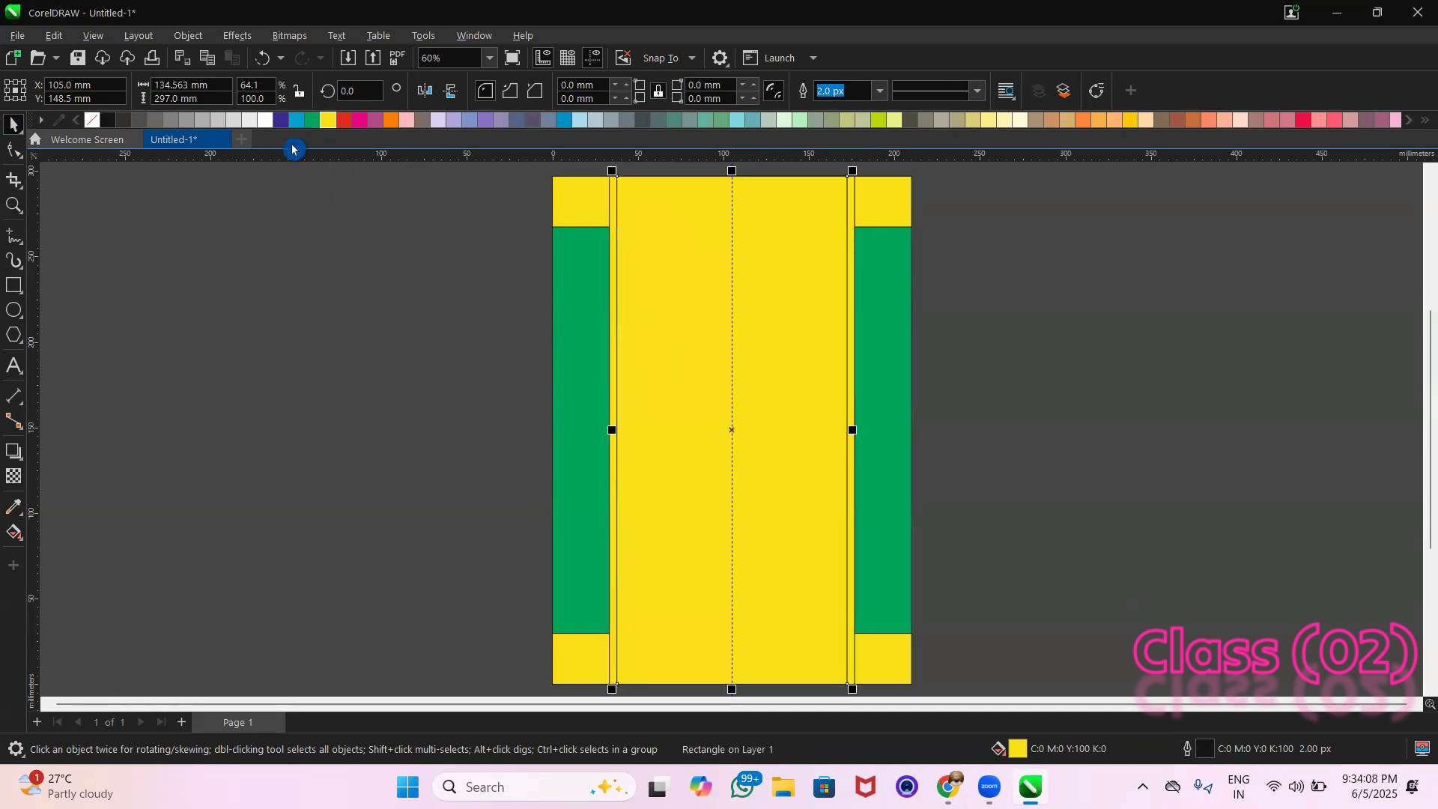
pyautogui.click(348, 283)
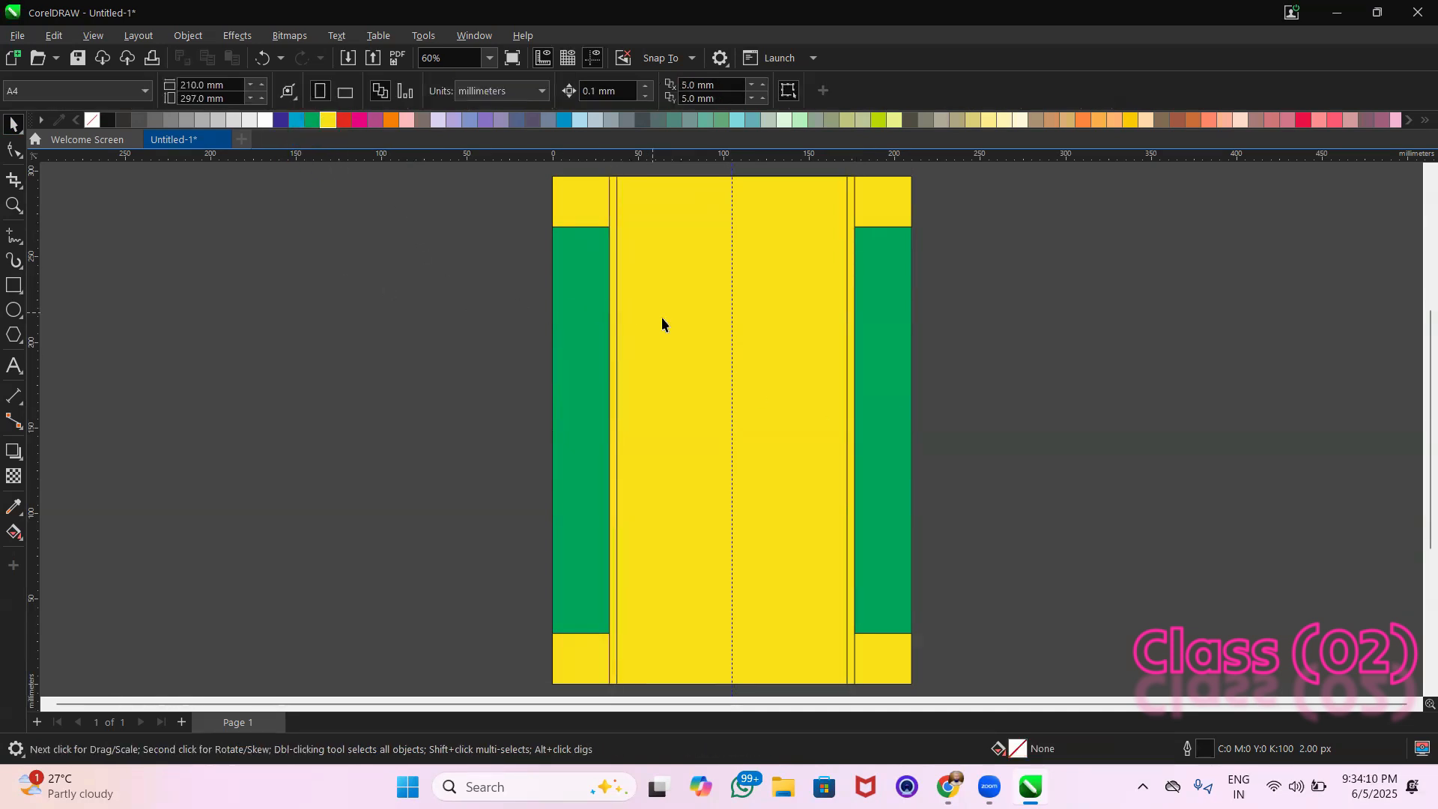
pyautogui.click(610, 341)
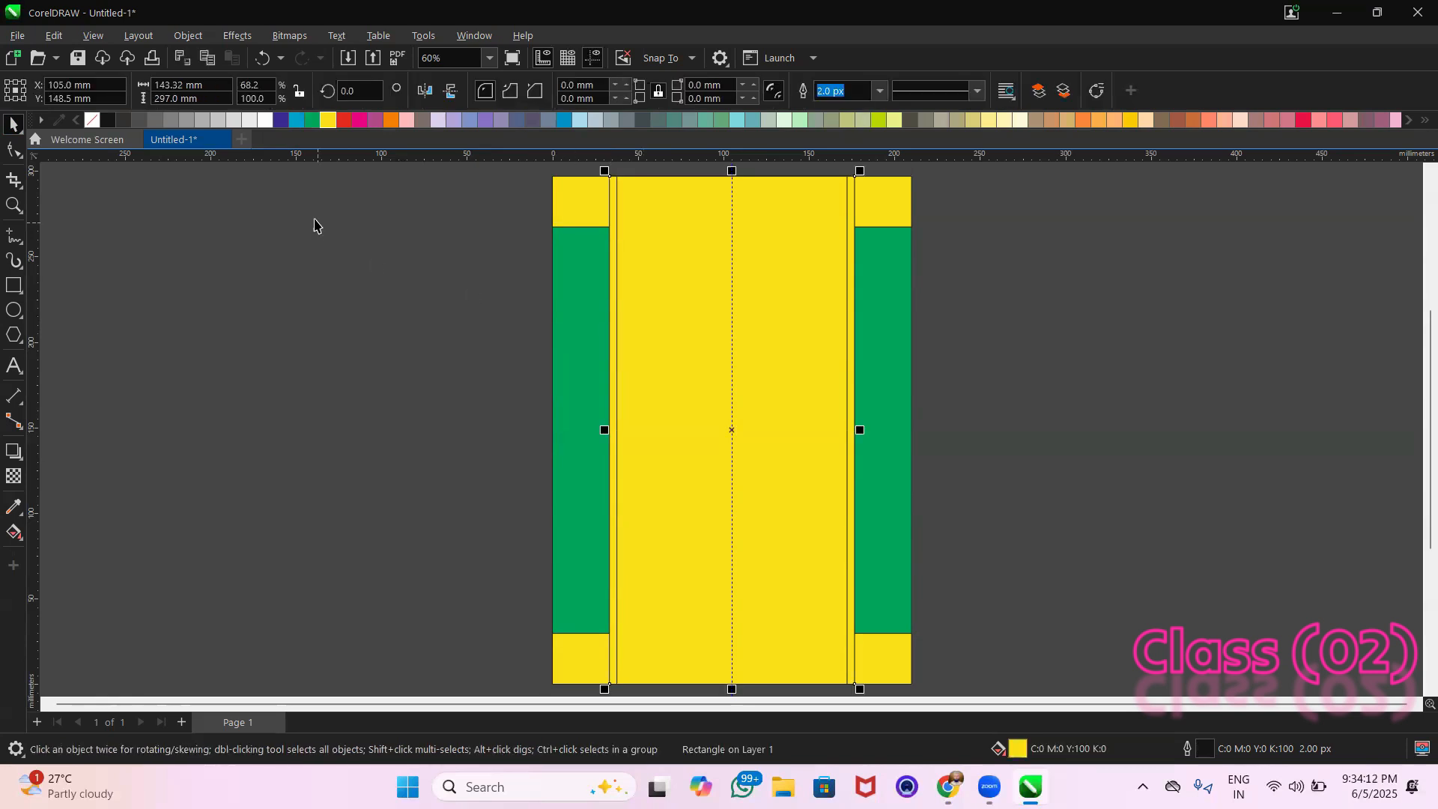
pyautogui.click(257, 126)
pyautogui.click(348, 302)
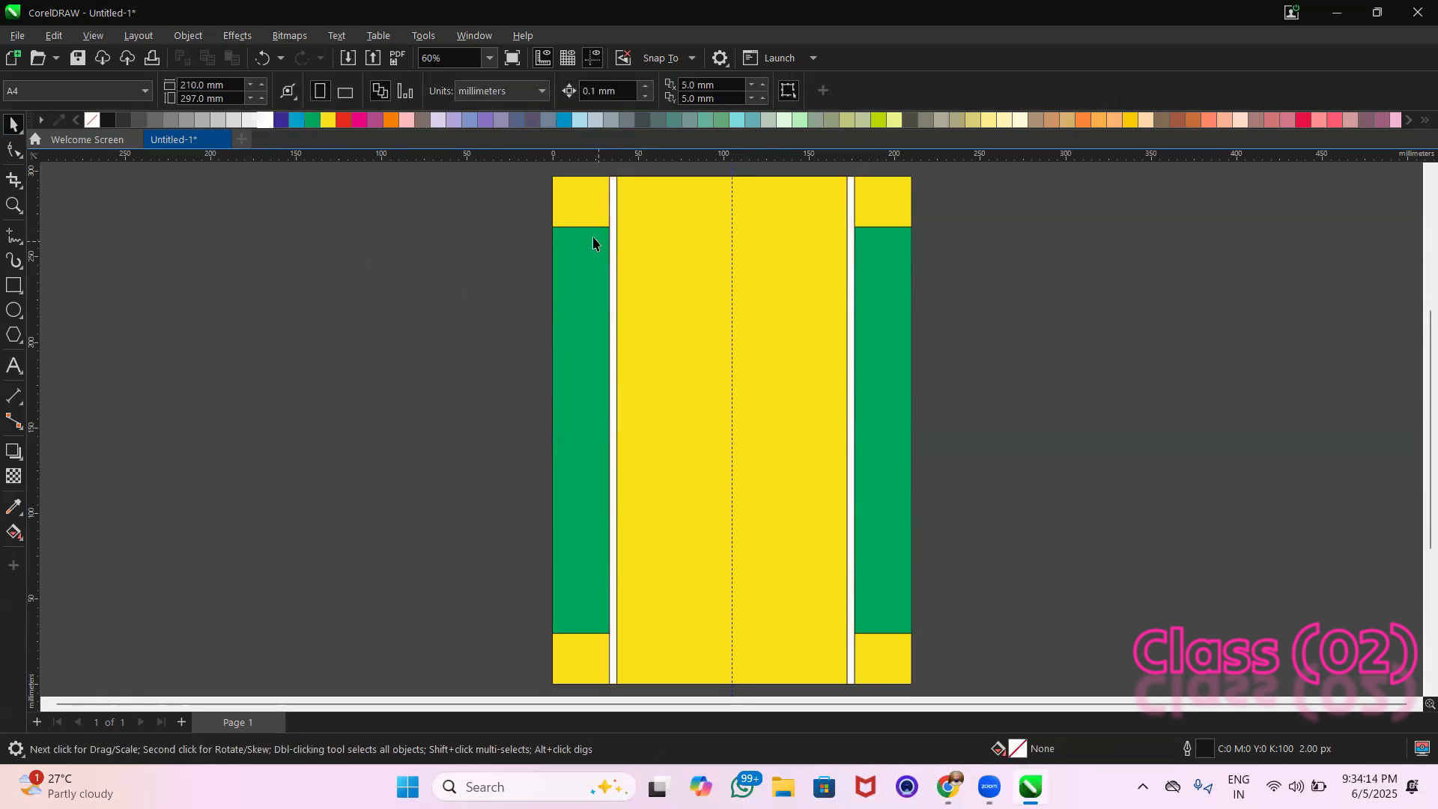
# Bring the yellow strip at the page's upper edge in front of all other rectangles
pyautogui.moveTo(578, 207); pyautogui.dragTo(551, 225)
pyautogui.hotkey('ctrl', 'z')
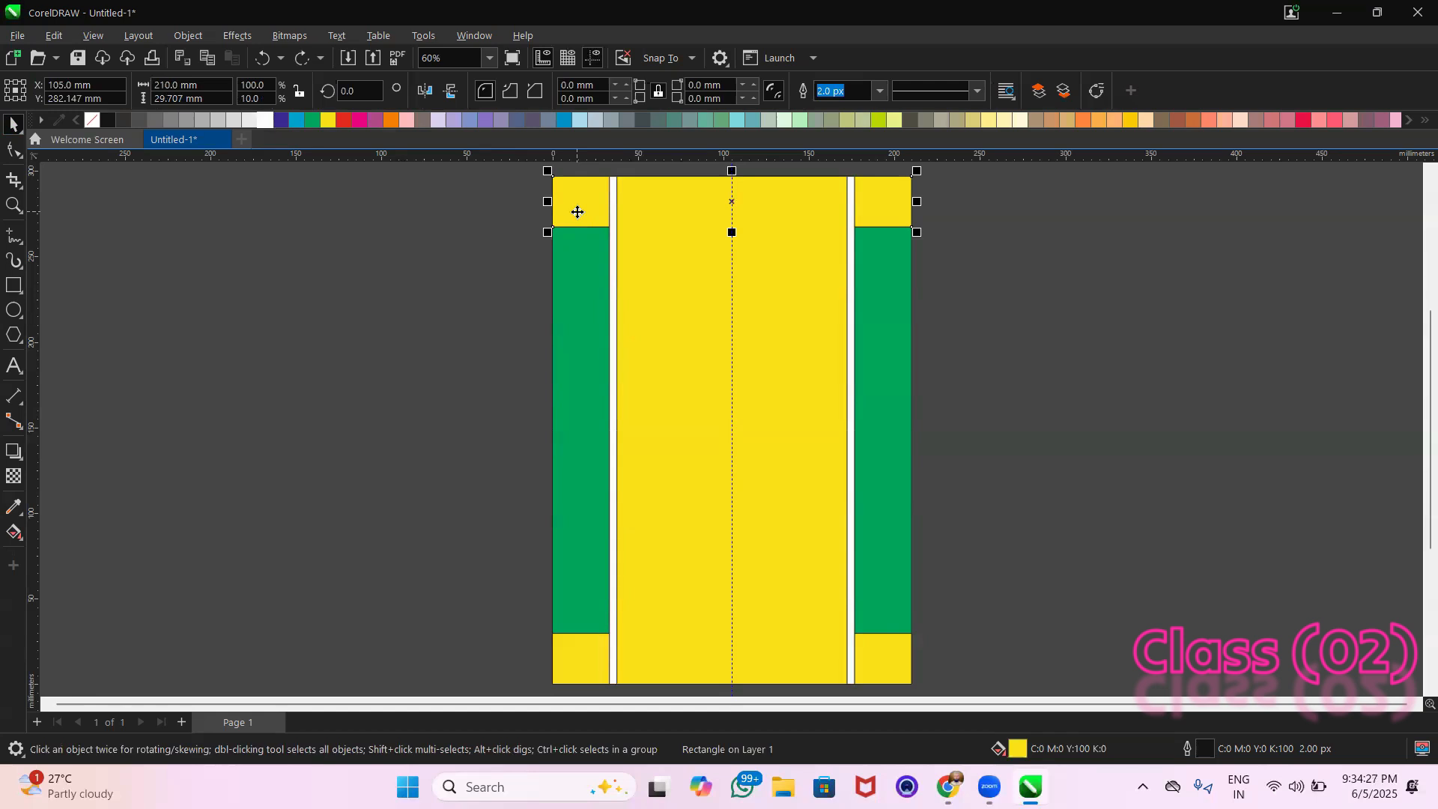
pyautogui.hotkey('ctrl', 'Home')
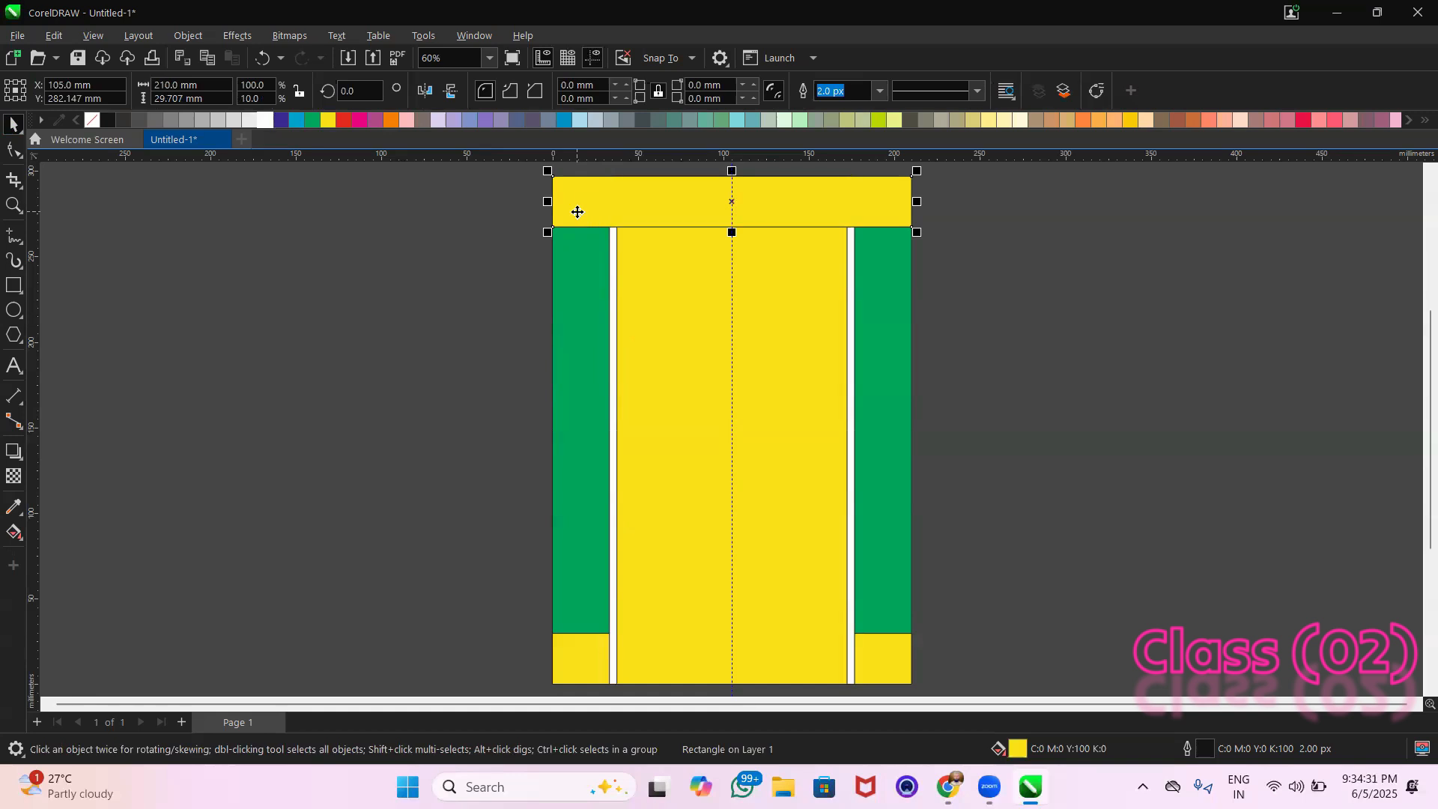
# Nudge the yellow strip at the page's bottom edge up by 0.4 mm and bring it to the front
pyautogui.click(894, 654)
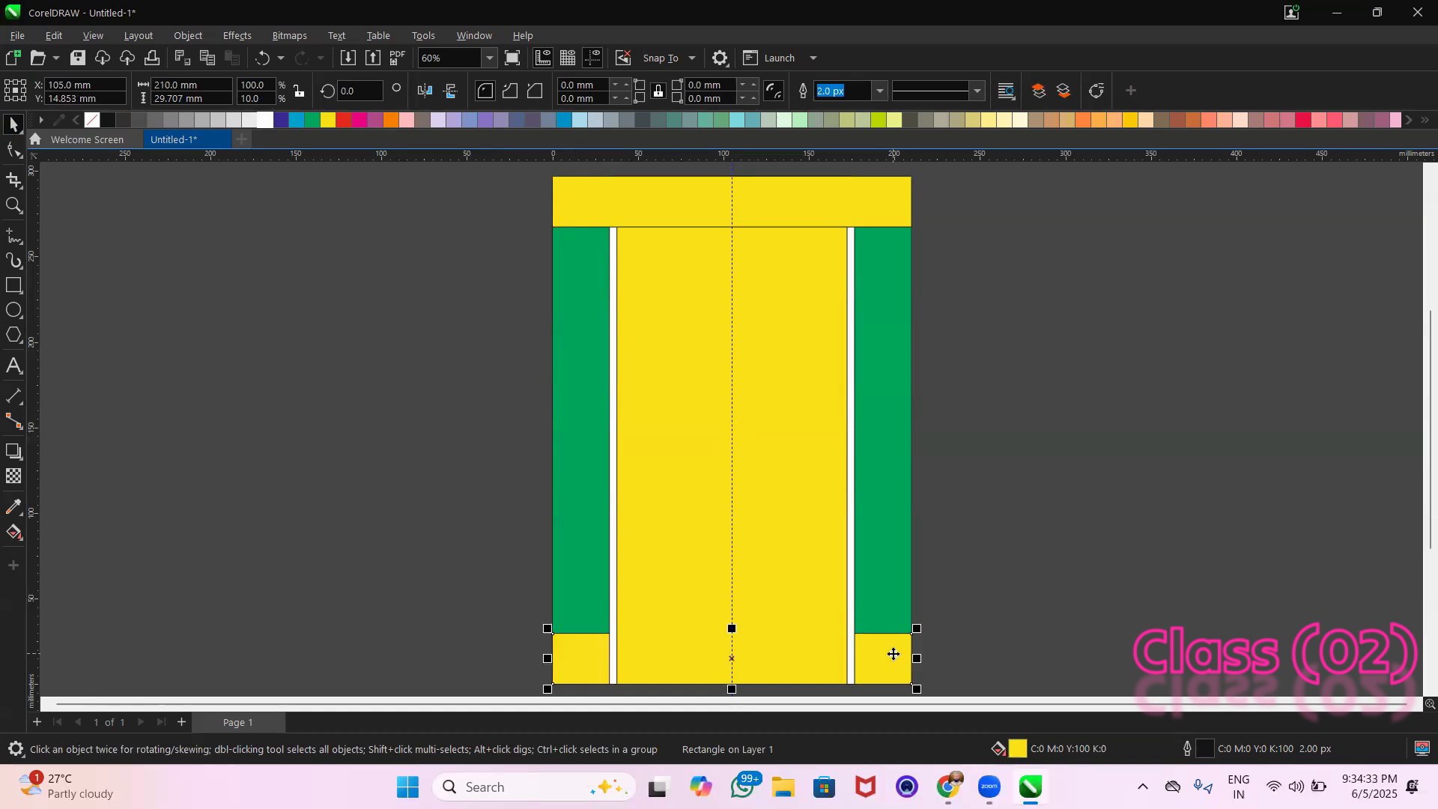
pyautogui.press('Up')
pyautogui.press('Up')
pyautogui.press('Up')
pyautogui.press('Up')
pyautogui.hotkey('shift', 'pageup')
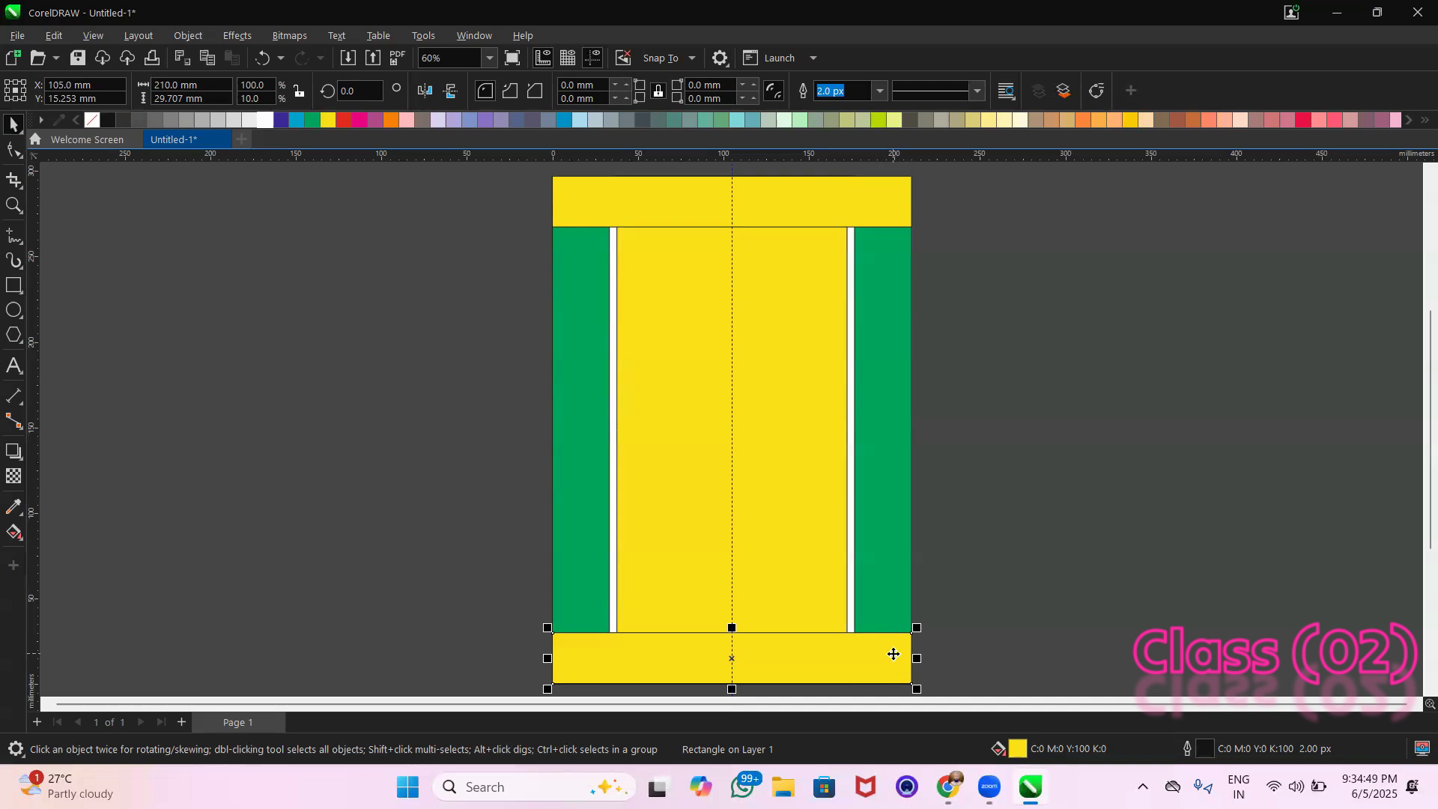
pyautogui.click(978, 668)
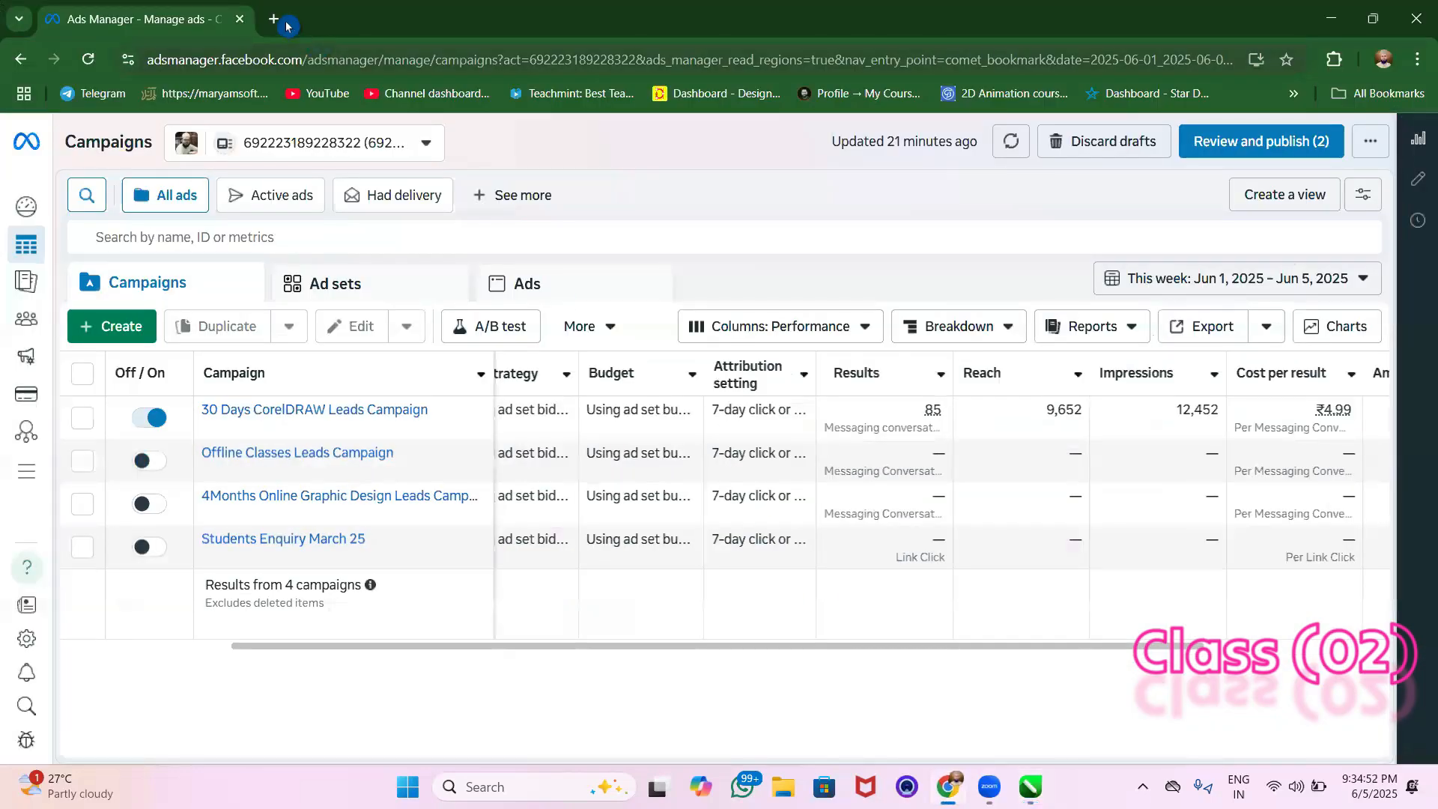
# Search Google Images in Chrome for "keyboard tester", view the HLPlanet keyboard picture, and return to CorelDRAW
pyautogui.click(285, 19)
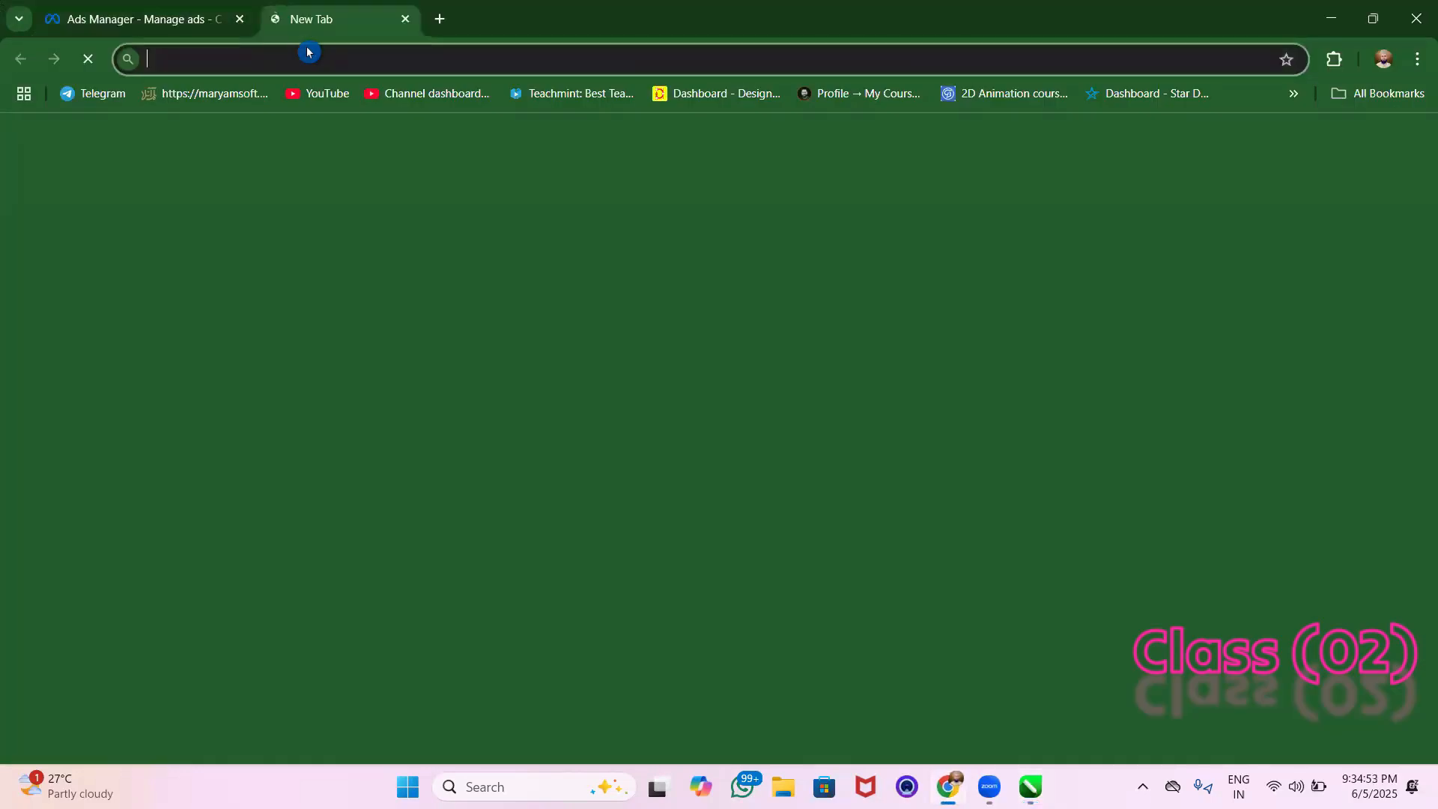
pyautogui.click(508, 374)
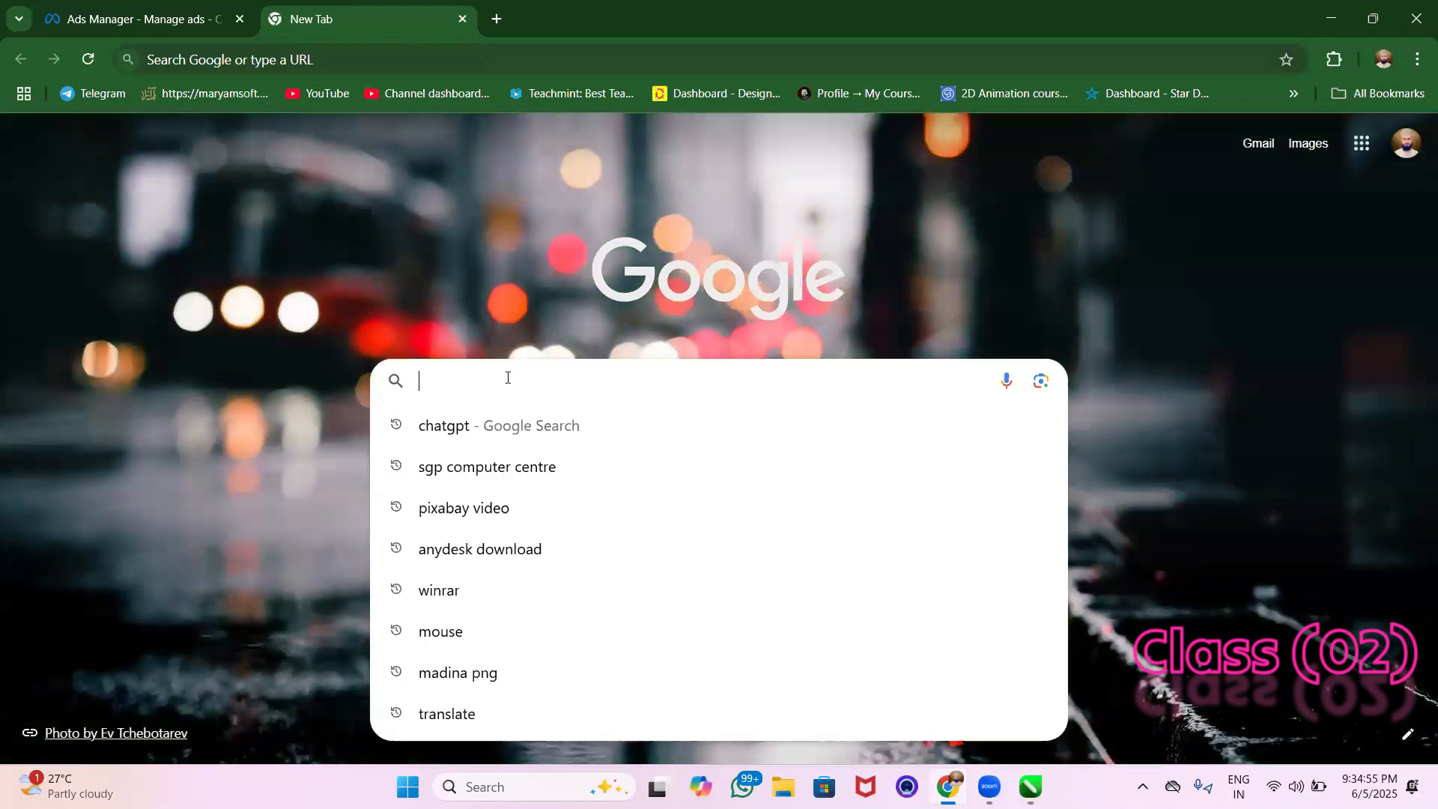
pyautogui.write('keyb')
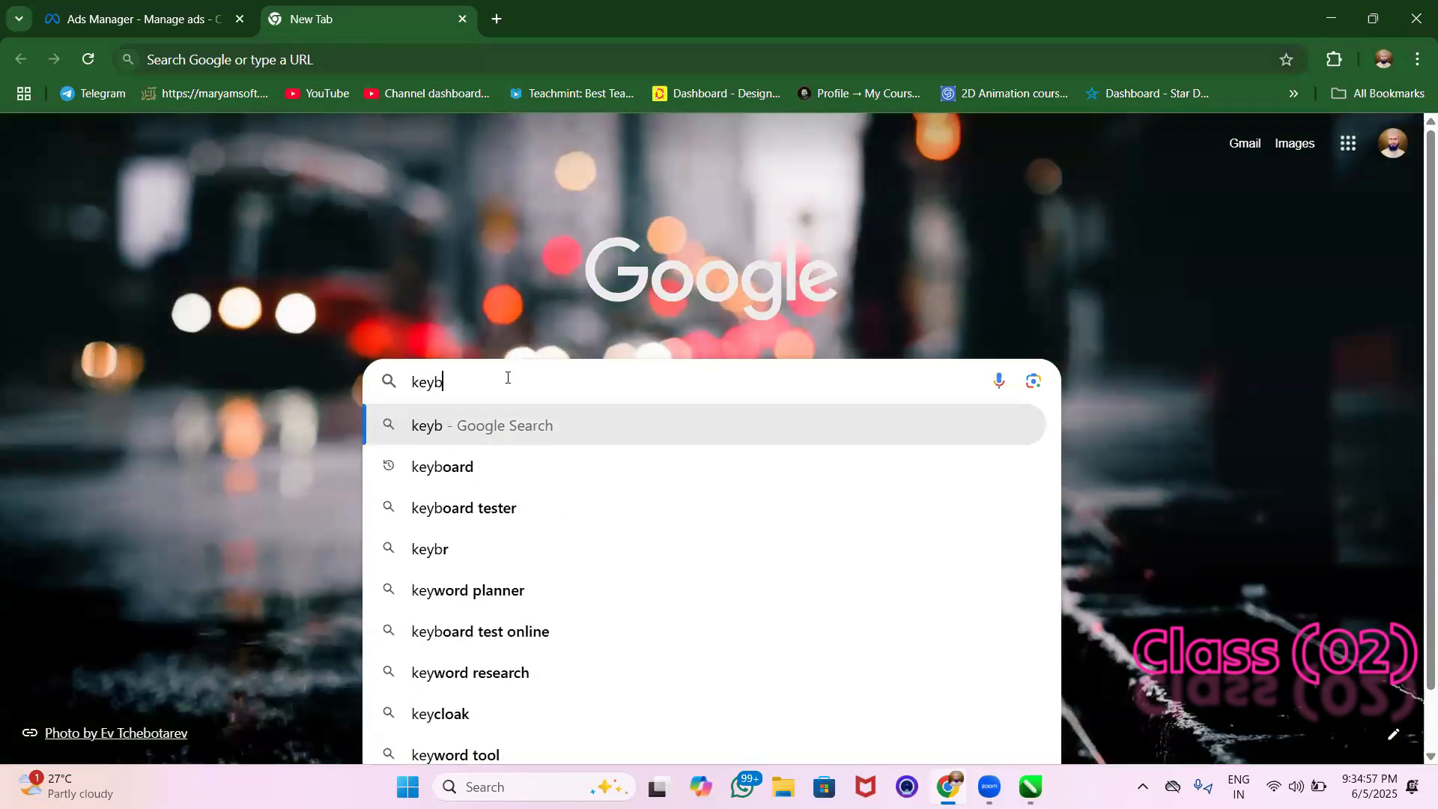
pyautogui.write('o')
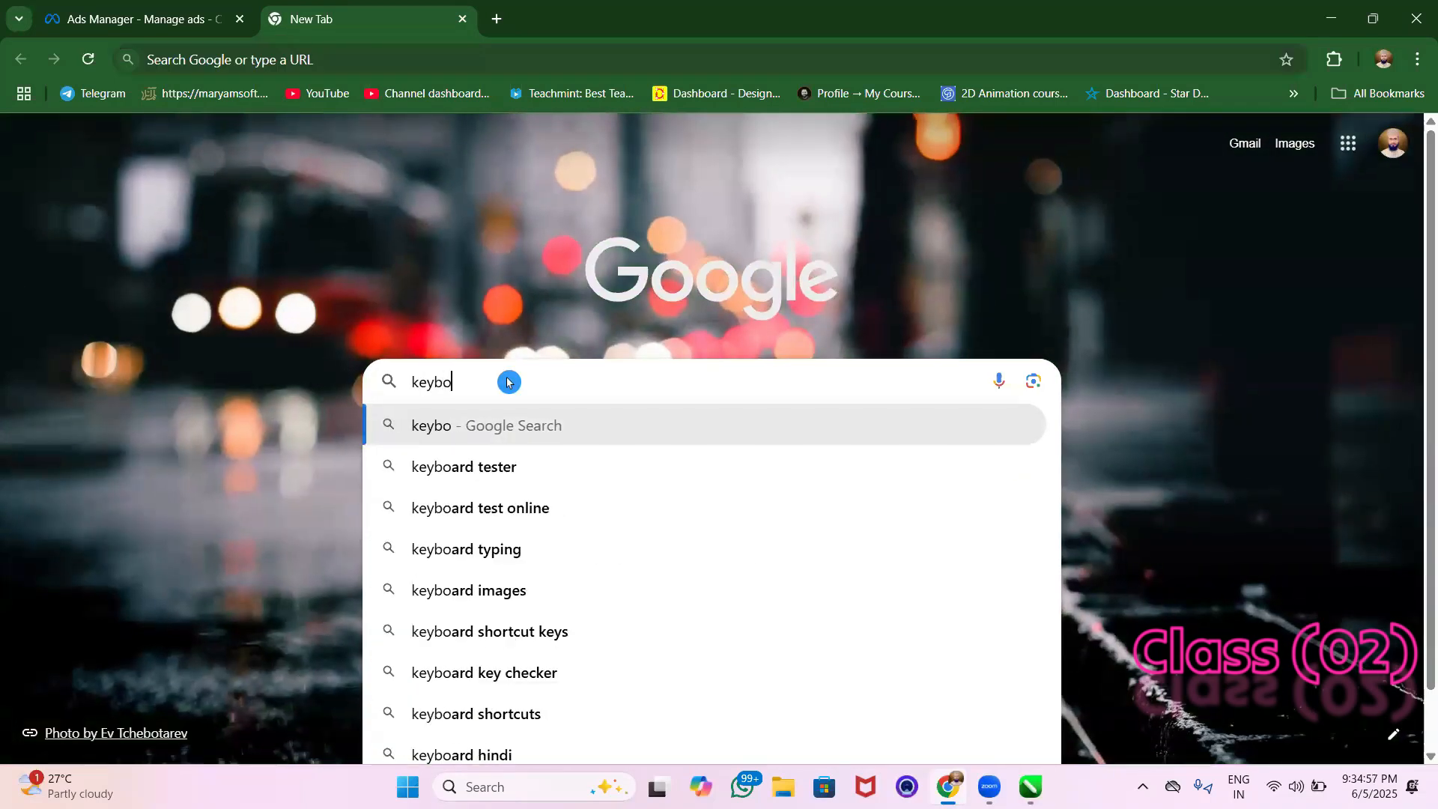
pyautogui.click(458, 473)
pyautogui.click(318, 217)
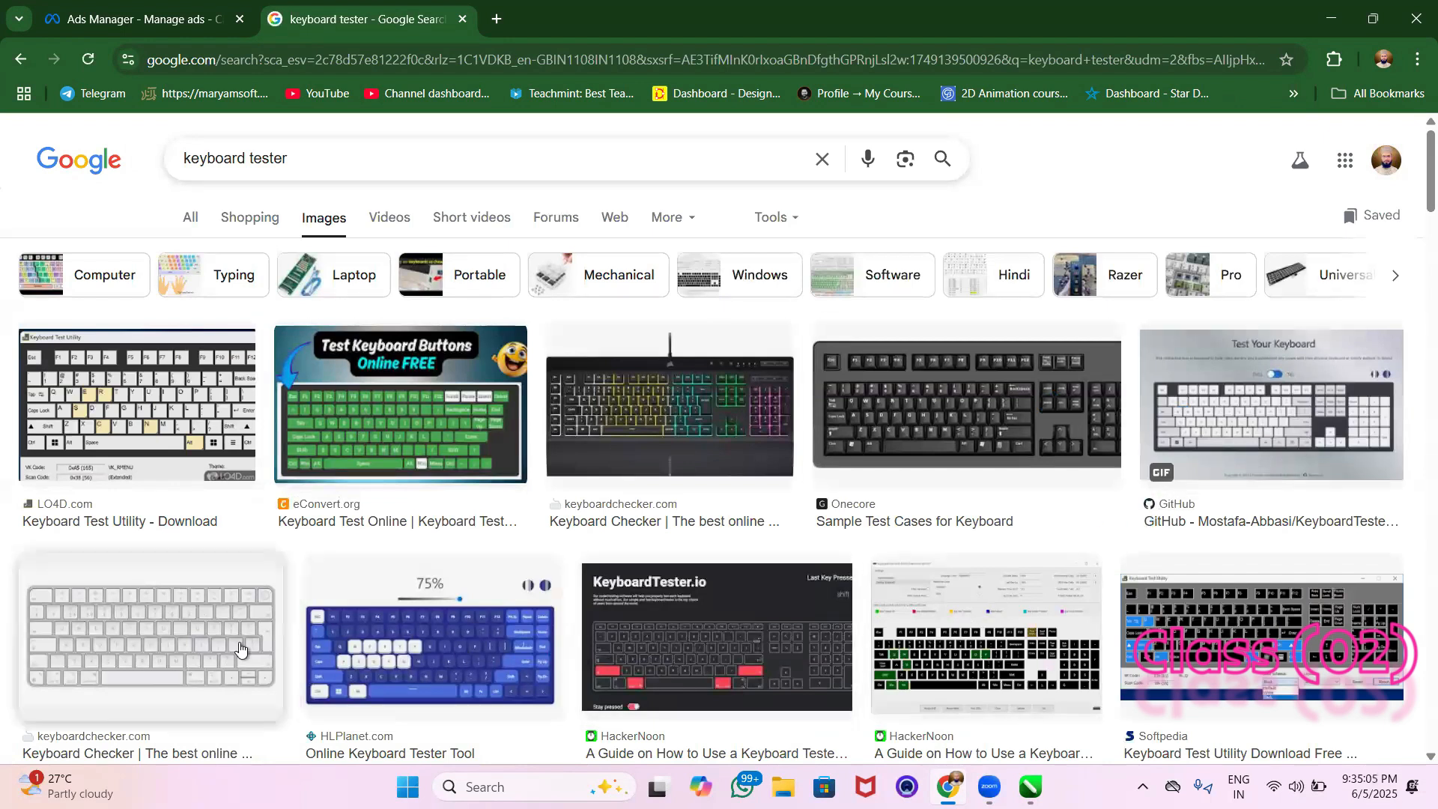
pyautogui.click(349, 663)
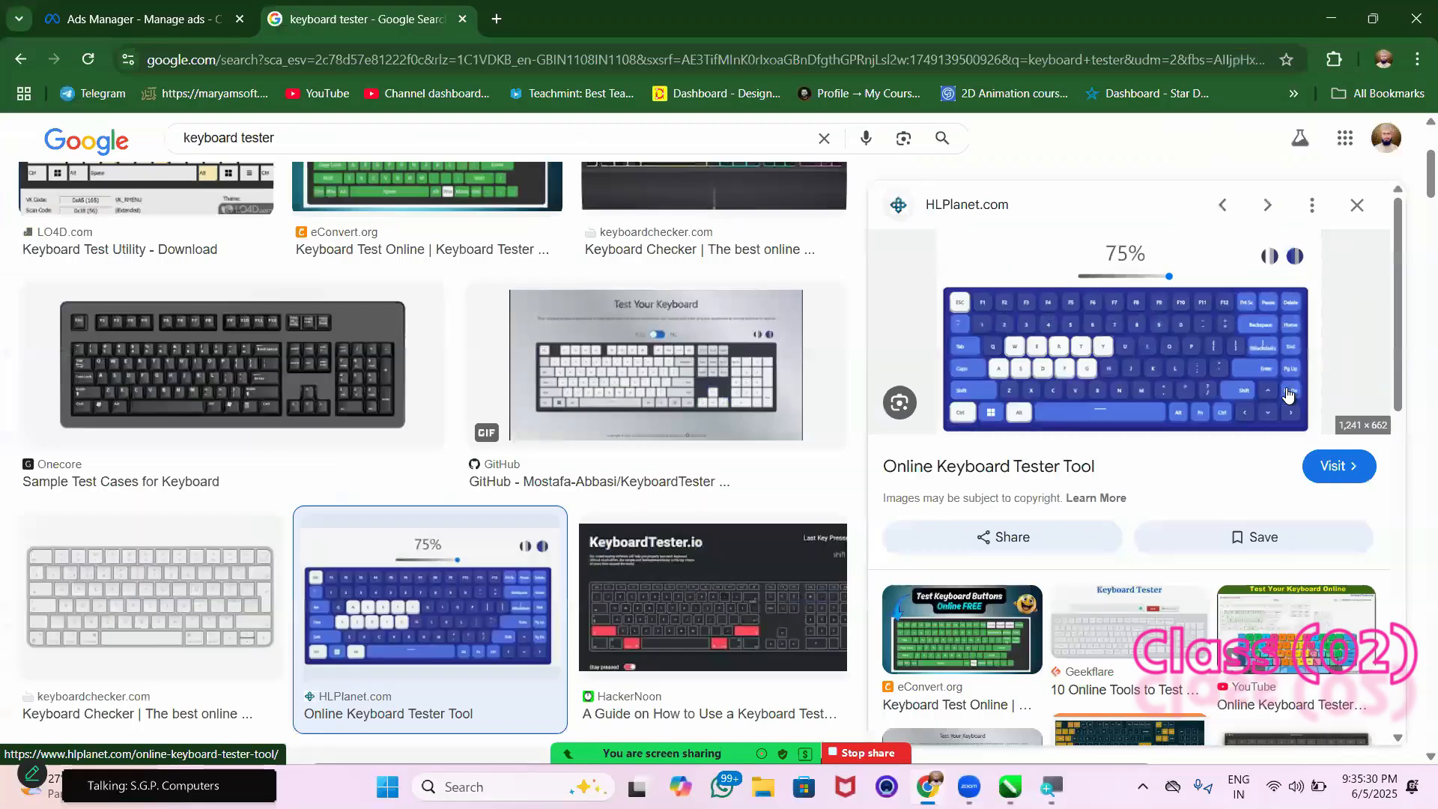
pyautogui.click(1330, 18)
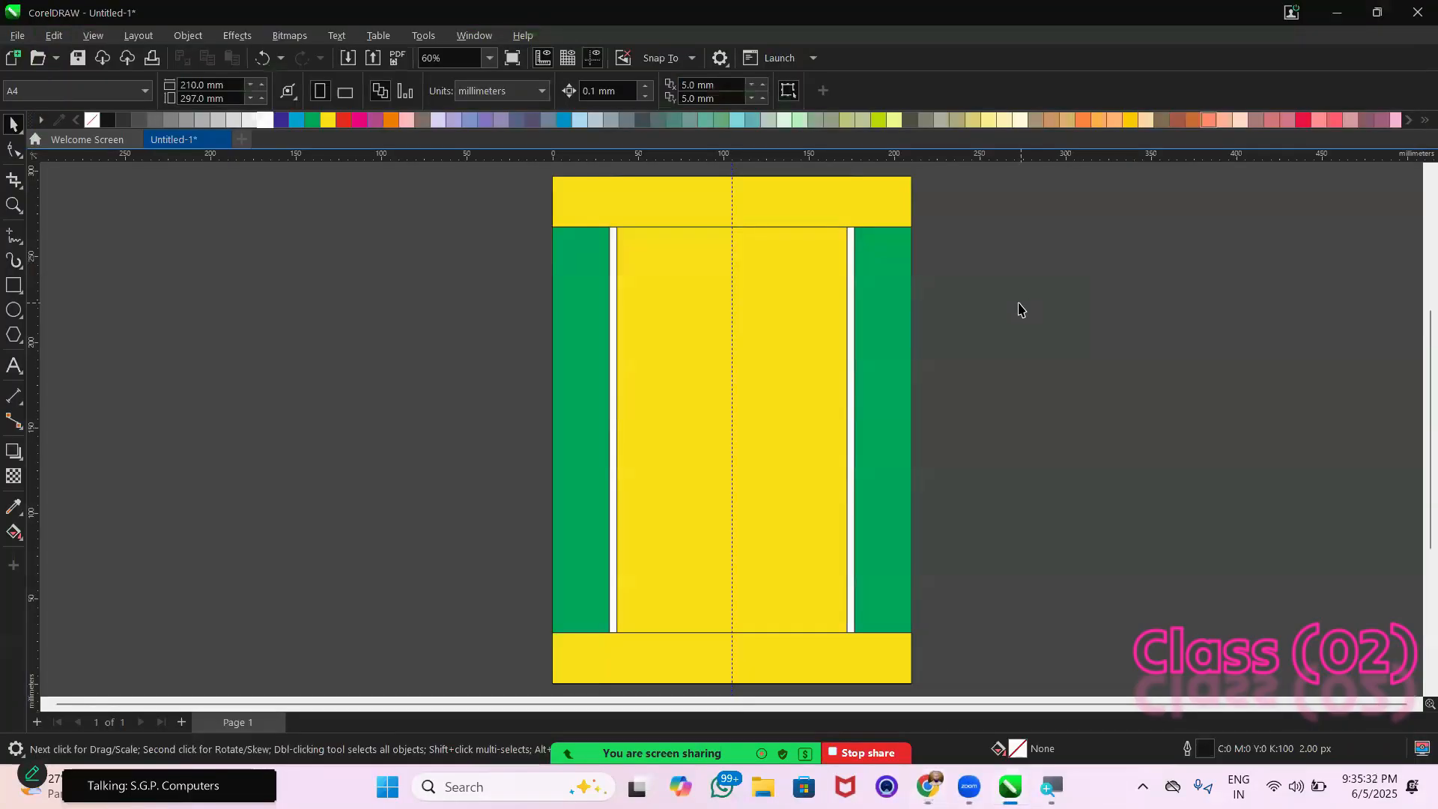
# Remove the outline from all rectangles of the layout
pyautogui.click(895, 652)
pyautogui.click(1003, 502)
pyautogui.click(893, 428)
pyautogui.click(1015, 452)
pyautogui.hotkey('ctrl', 'a')
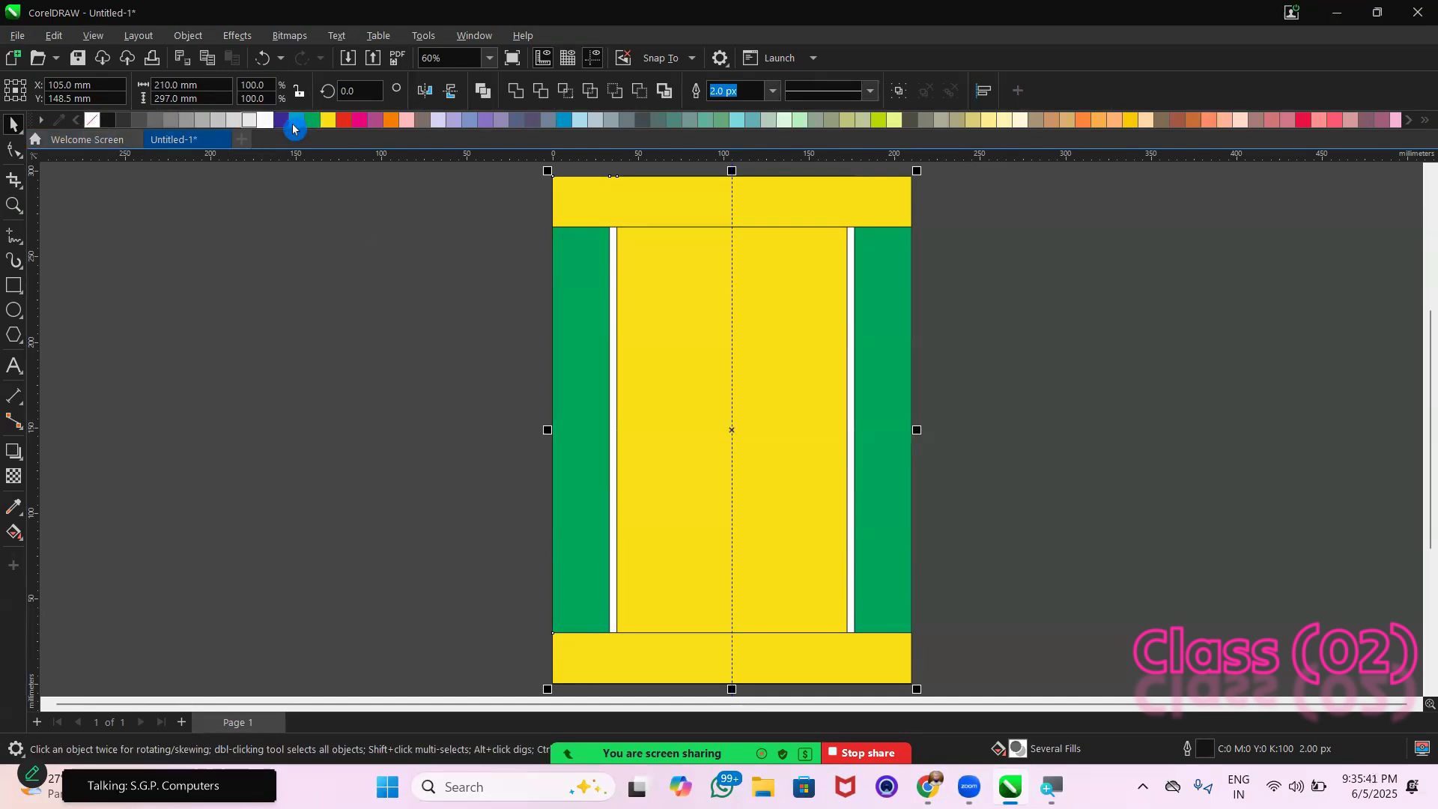
pyautogui.rightClick(91, 122)
pyautogui.click(504, 264)
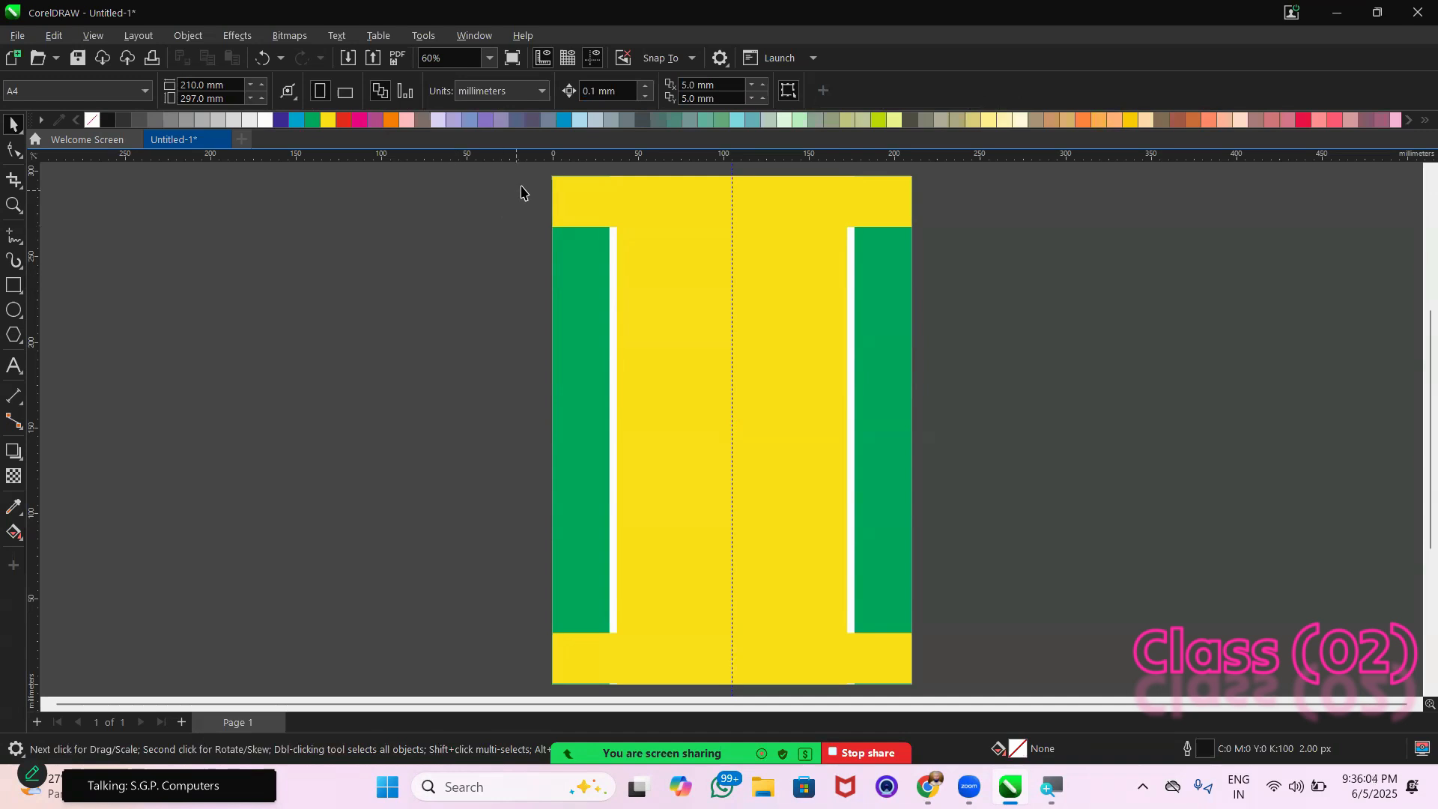
# Copy the whole layout horizontally to the right by about 218 mm and repeat the duplication once at the same spacing
pyautogui.moveTo(543, 166); pyautogui.dragTo(921, 684)
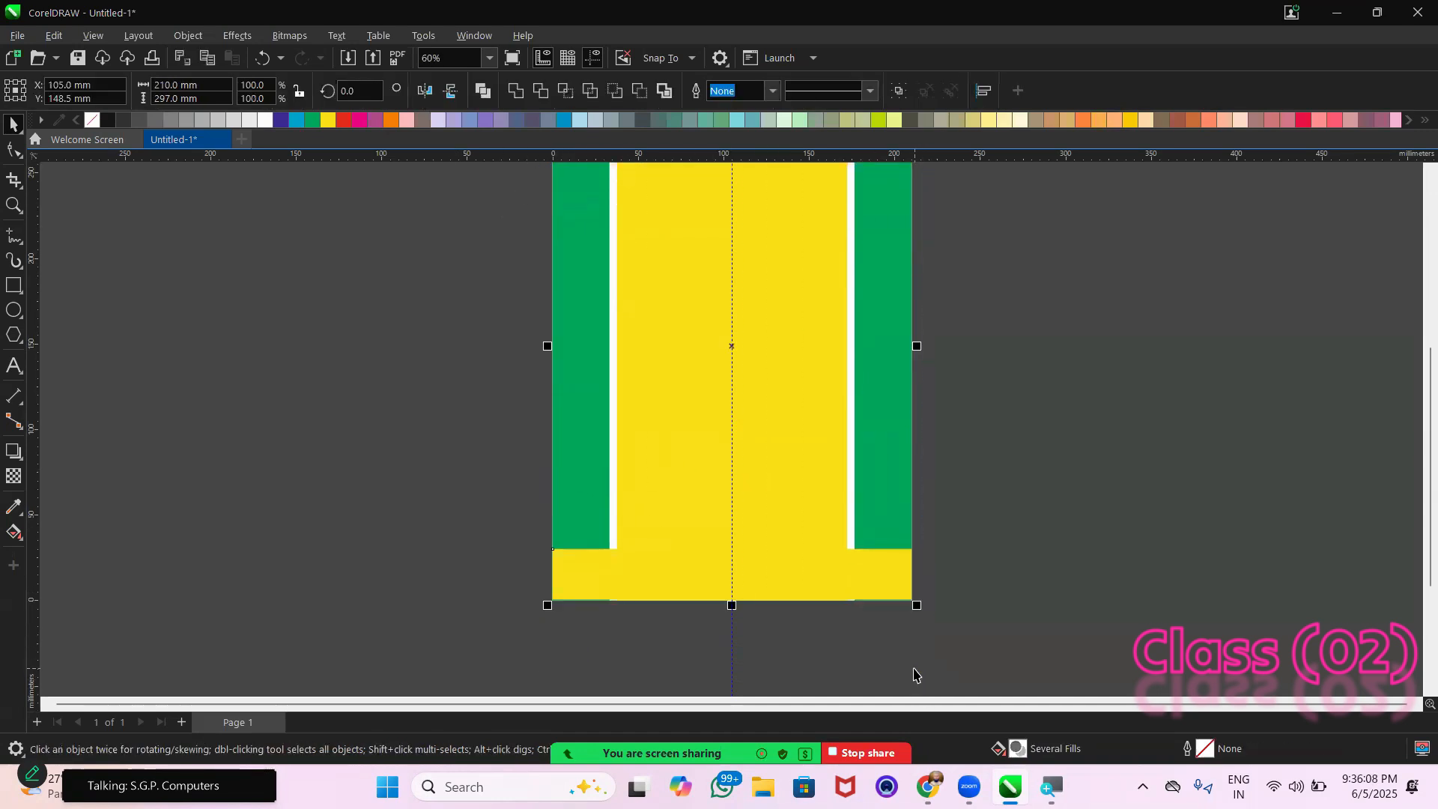
pyautogui.scroll(1, 914, 674)
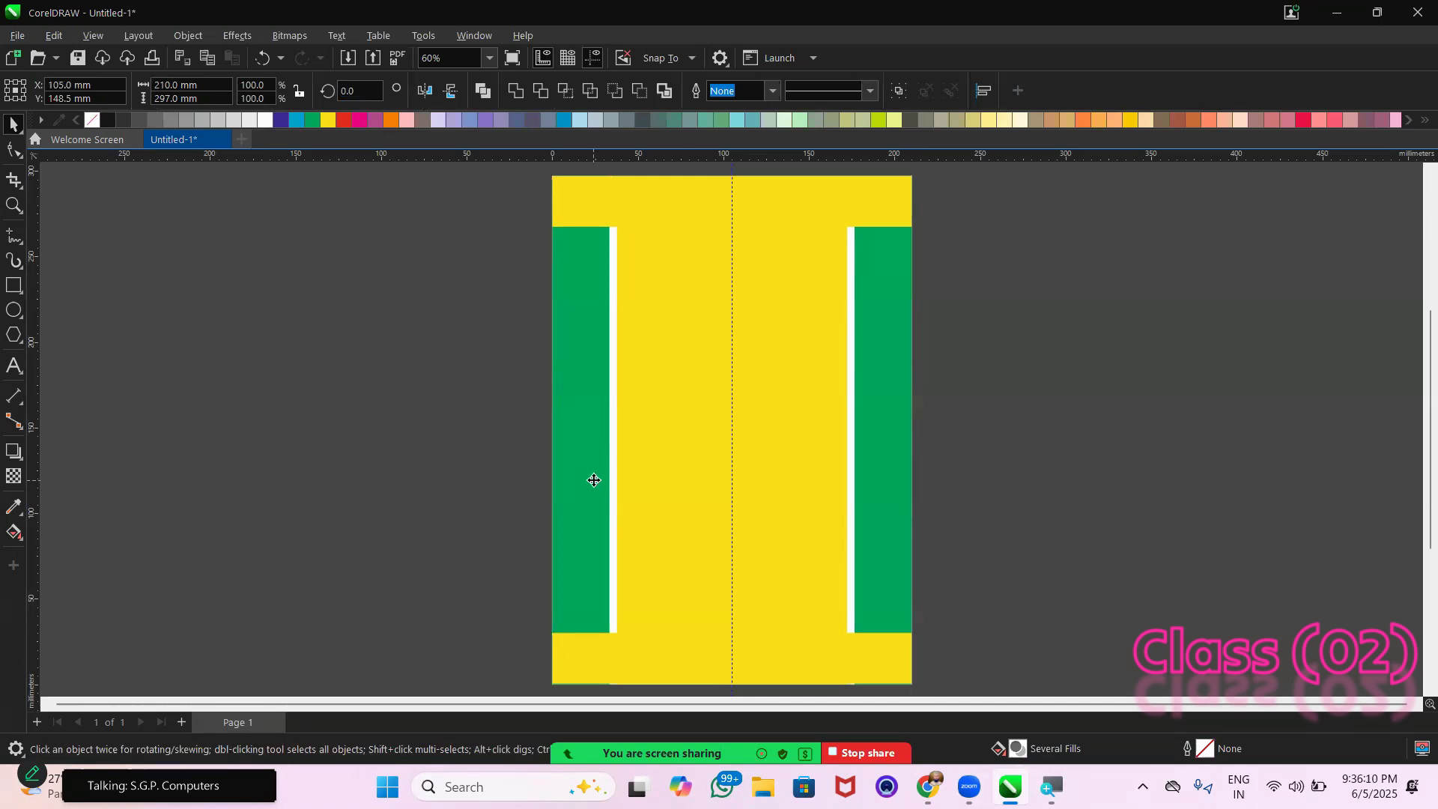
pyautogui.moveTo(594, 479); pyautogui.dragTo(966, 504)
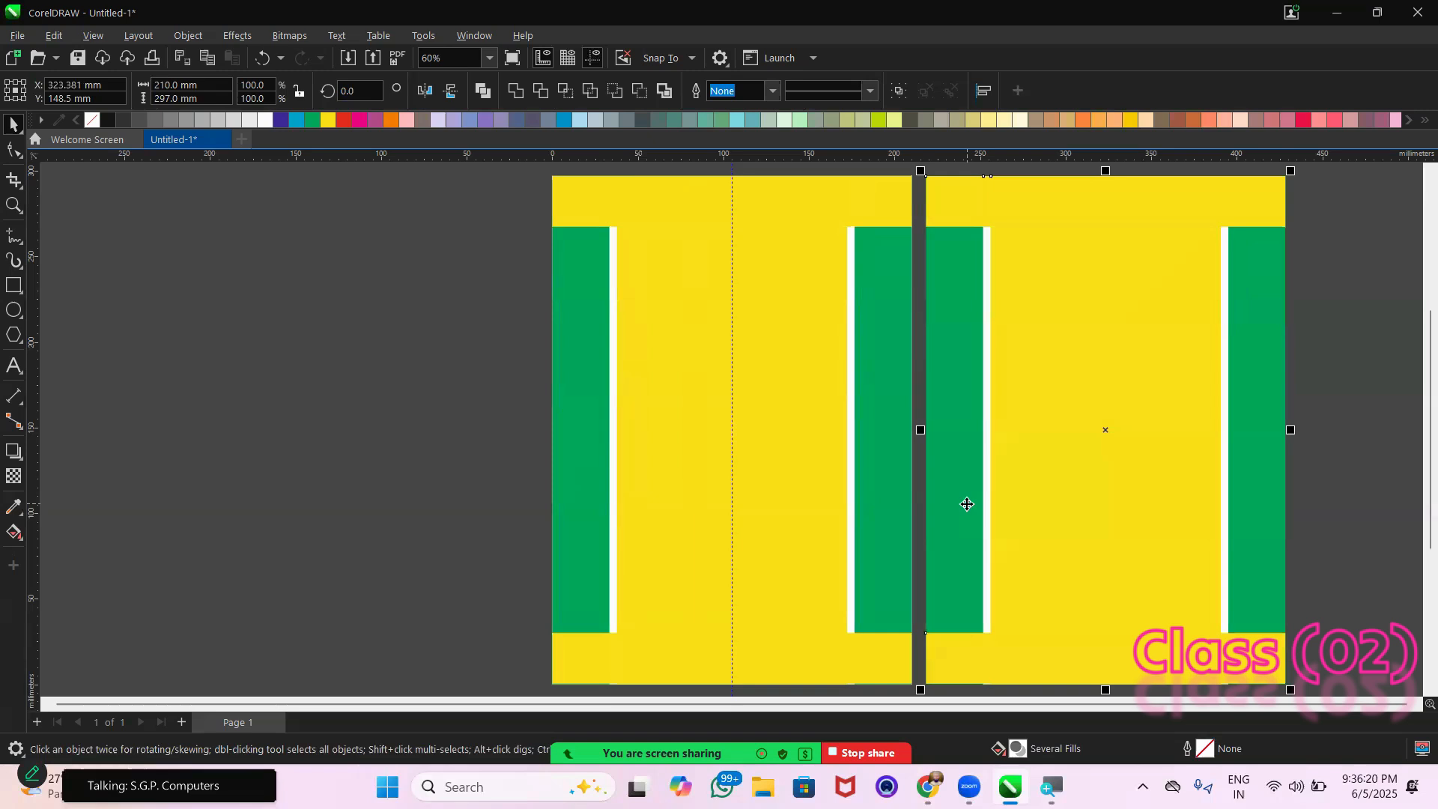
pyautogui.hotkey('ctrl', 'r')
pyautogui.hscroll(5, 967, 504)
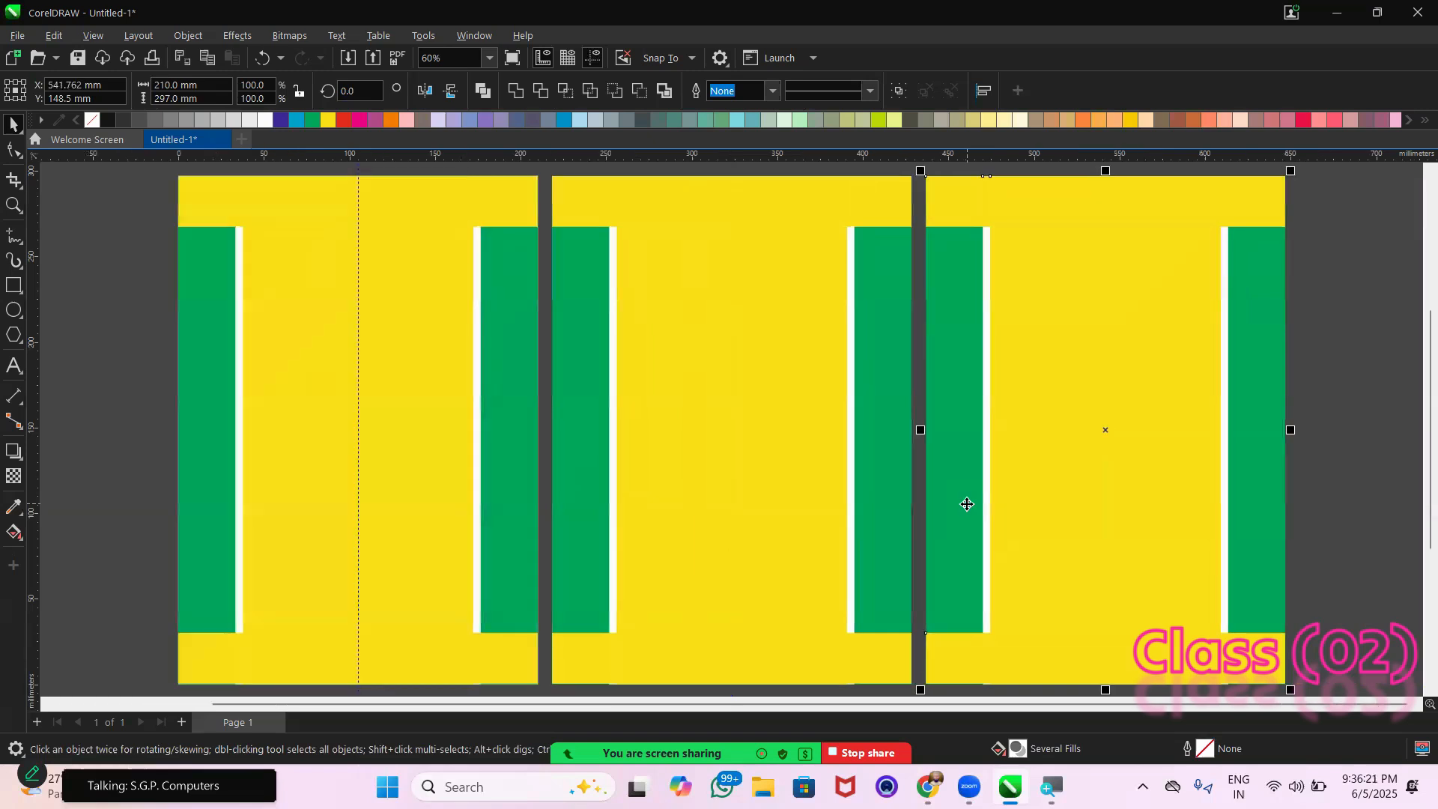
pyautogui.click(1332, 392)
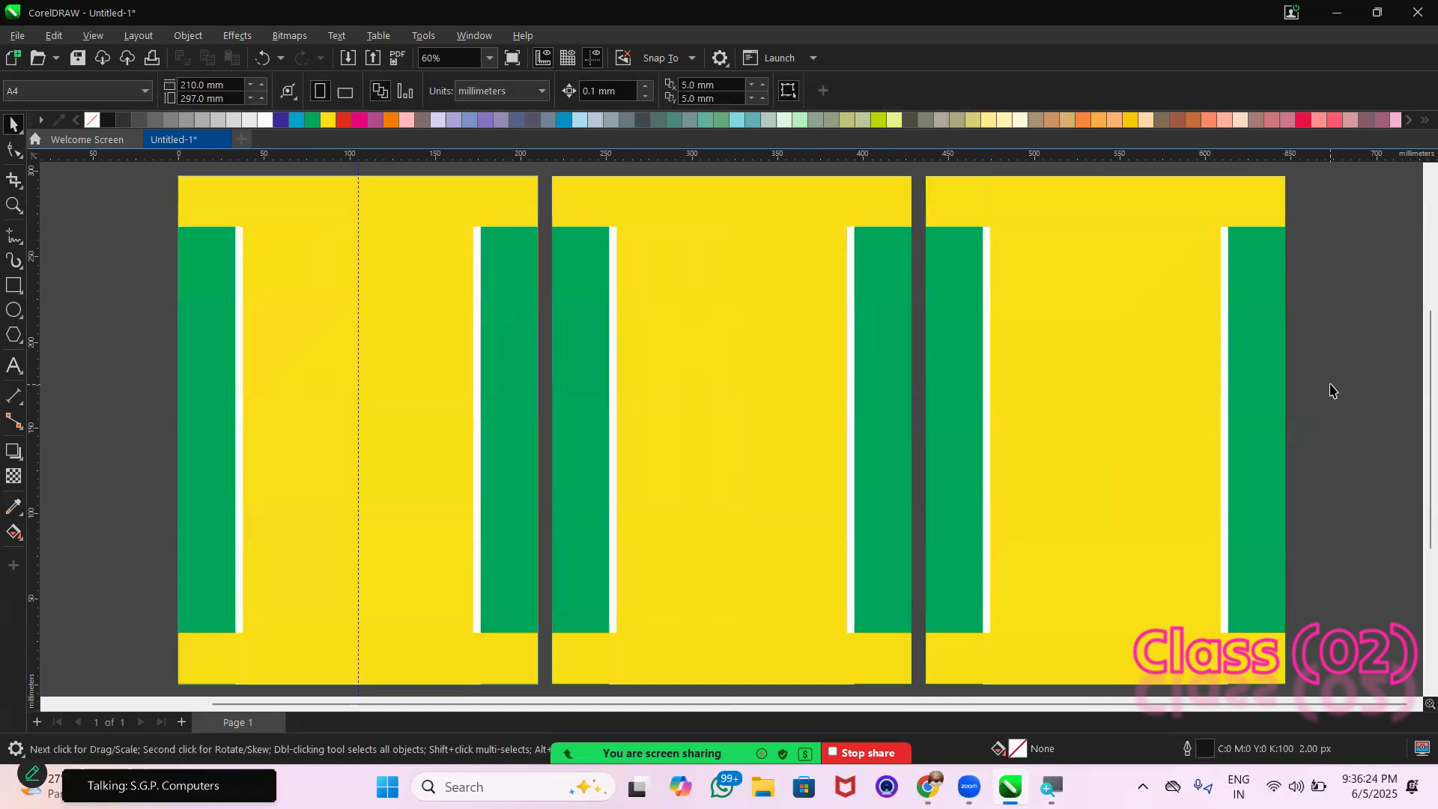
# Fill the upper strip, bottom strip and central rectangle of the original layout on the page with orange
pyautogui.click(475, 200)
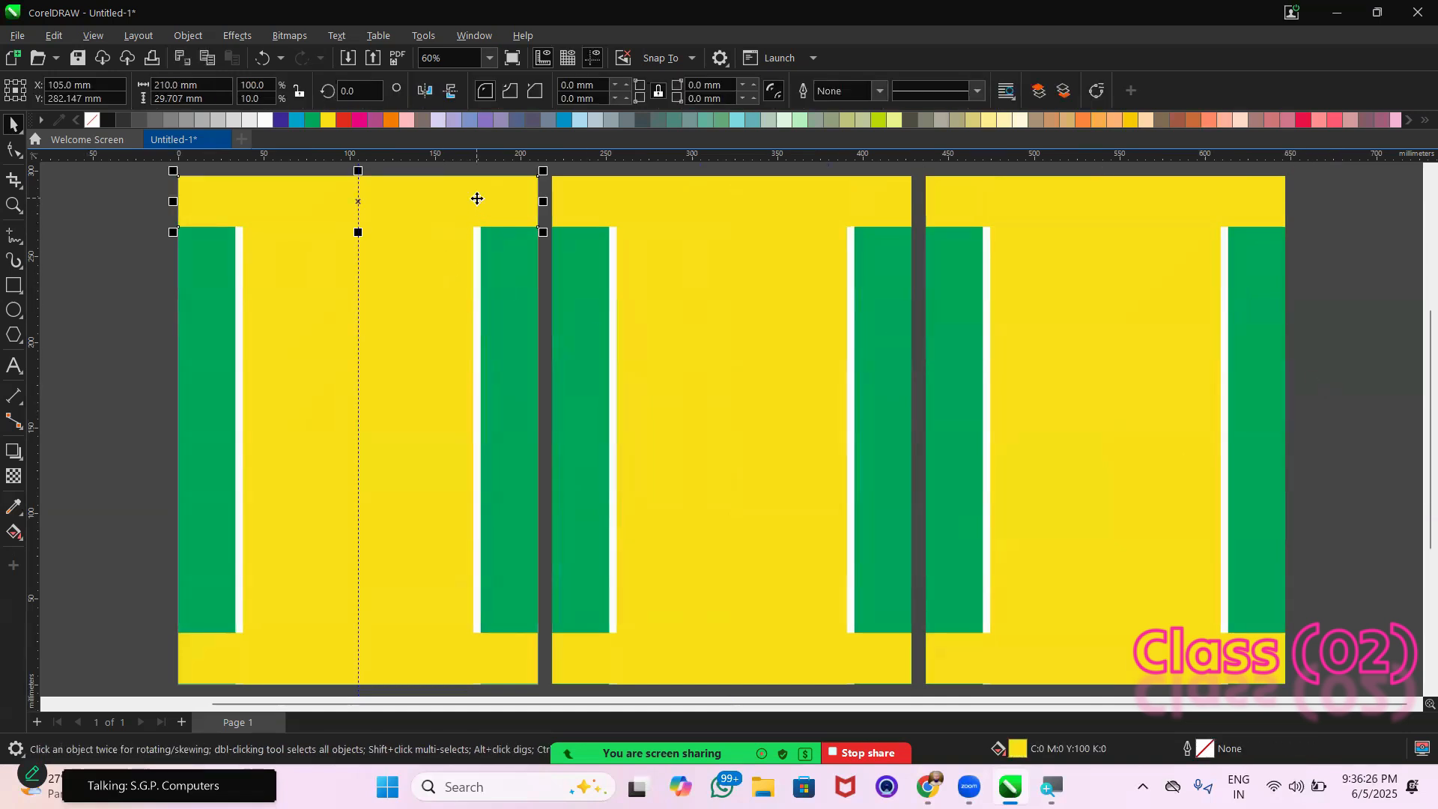
pyautogui.click(390, 120)
pyautogui.click(452, 644)
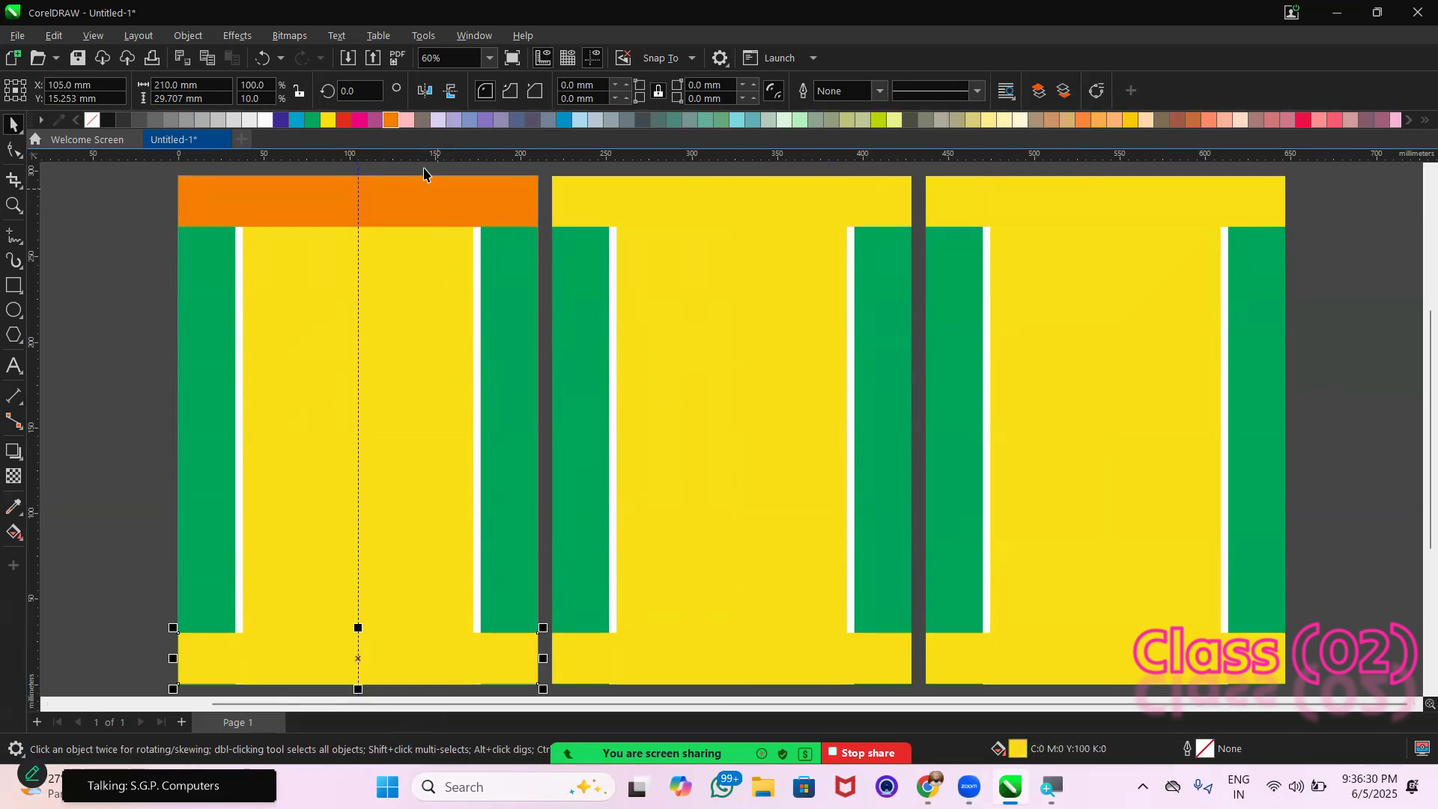
pyautogui.click(406, 119)
pyautogui.click(390, 120)
pyautogui.click(403, 371)
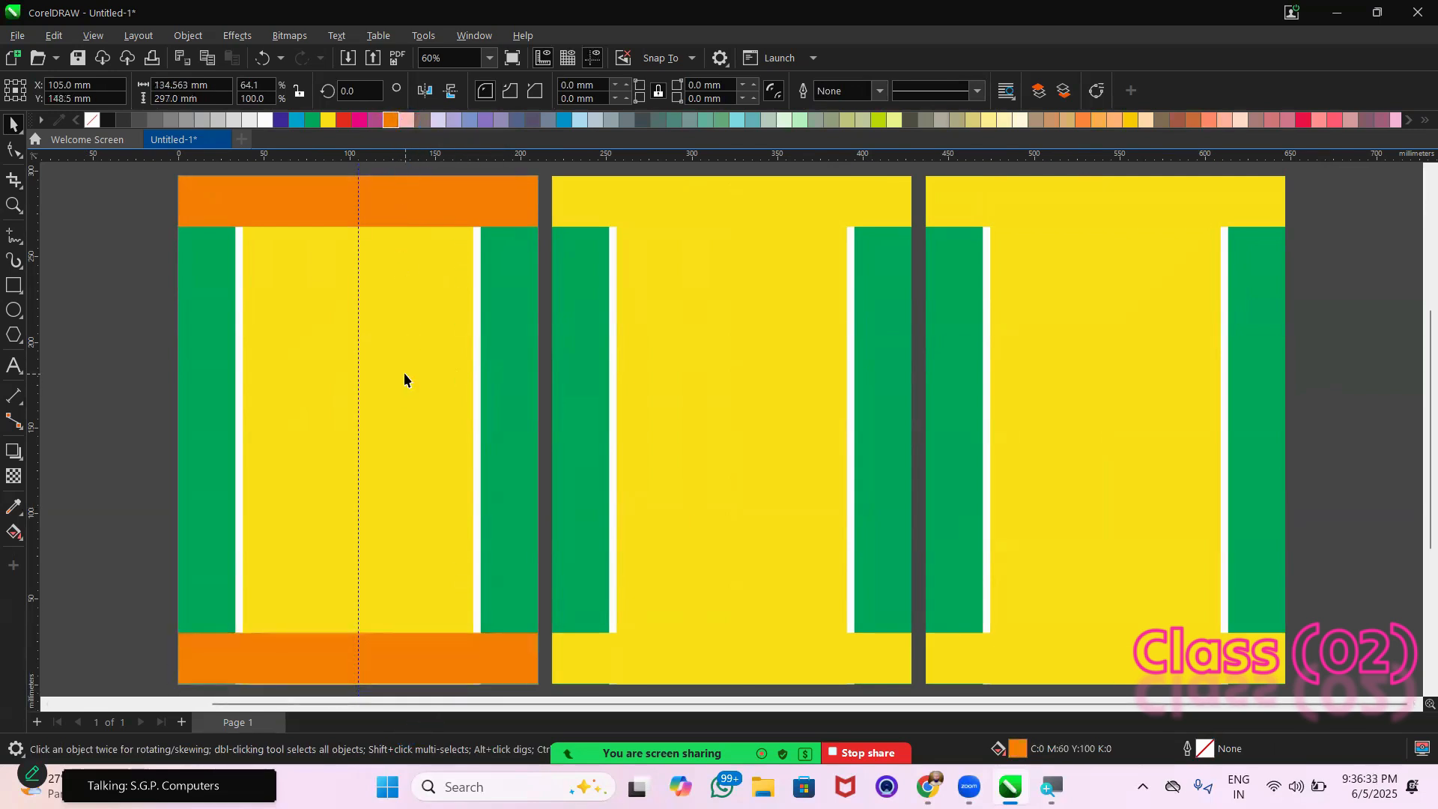
pyautogui.click(390, 119)
pyautogui.click(119, 251)
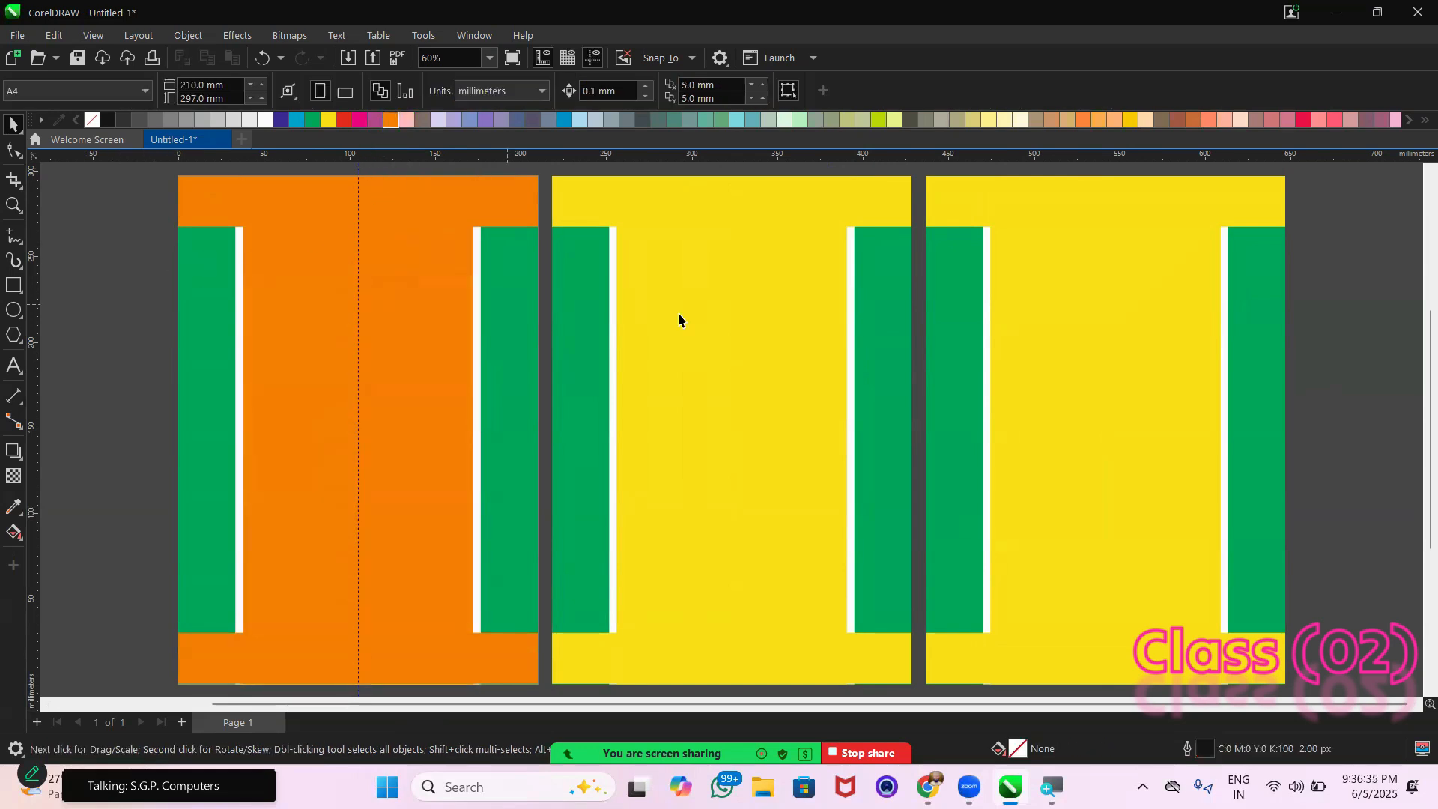
# Fill the central rectangle, upper strip and bottom strip of the middle layout with blue (C100 M20 Y0 K0)
pyautogui.click(793, 316)
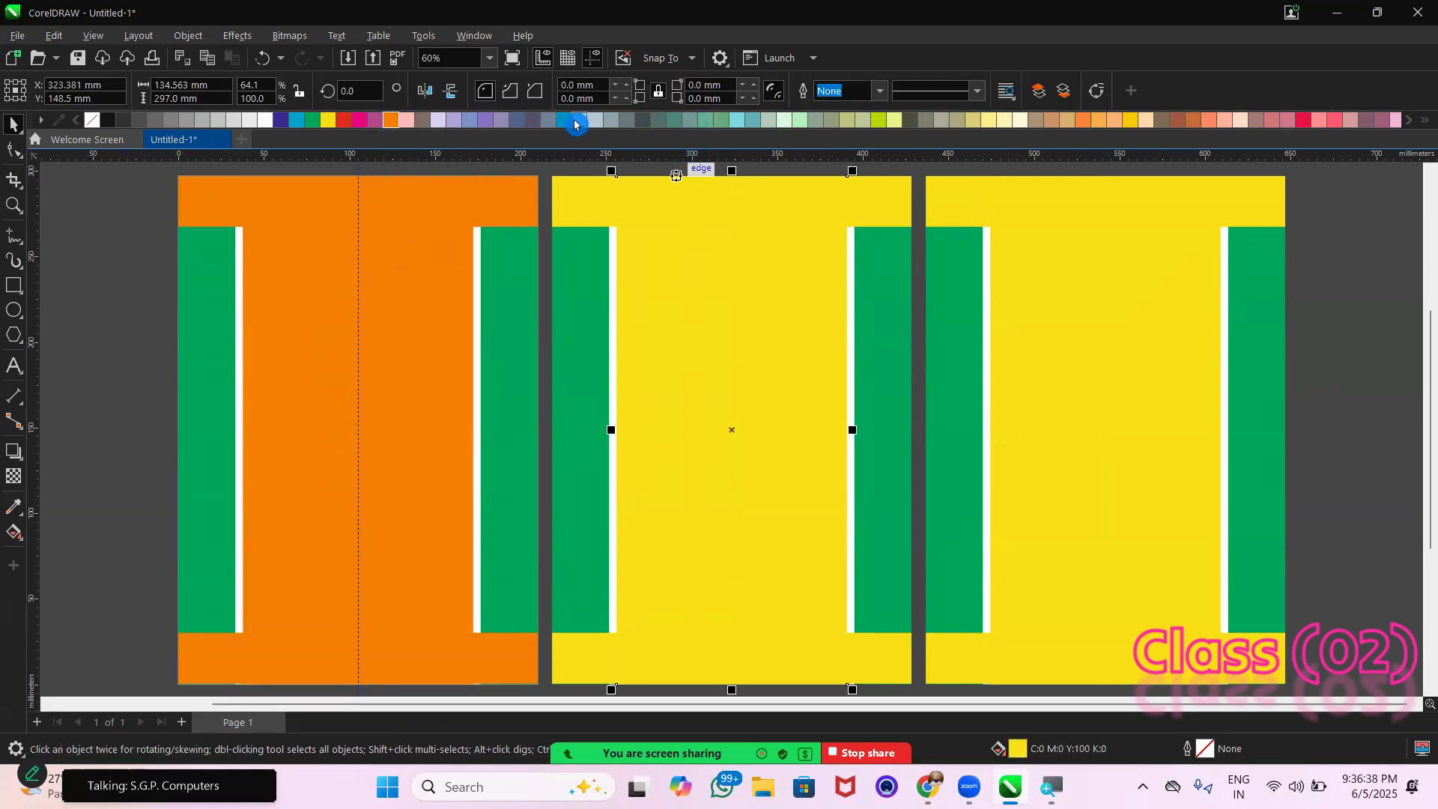
pyautogui.click(574, 121)
pyautogui.click(758, 215)
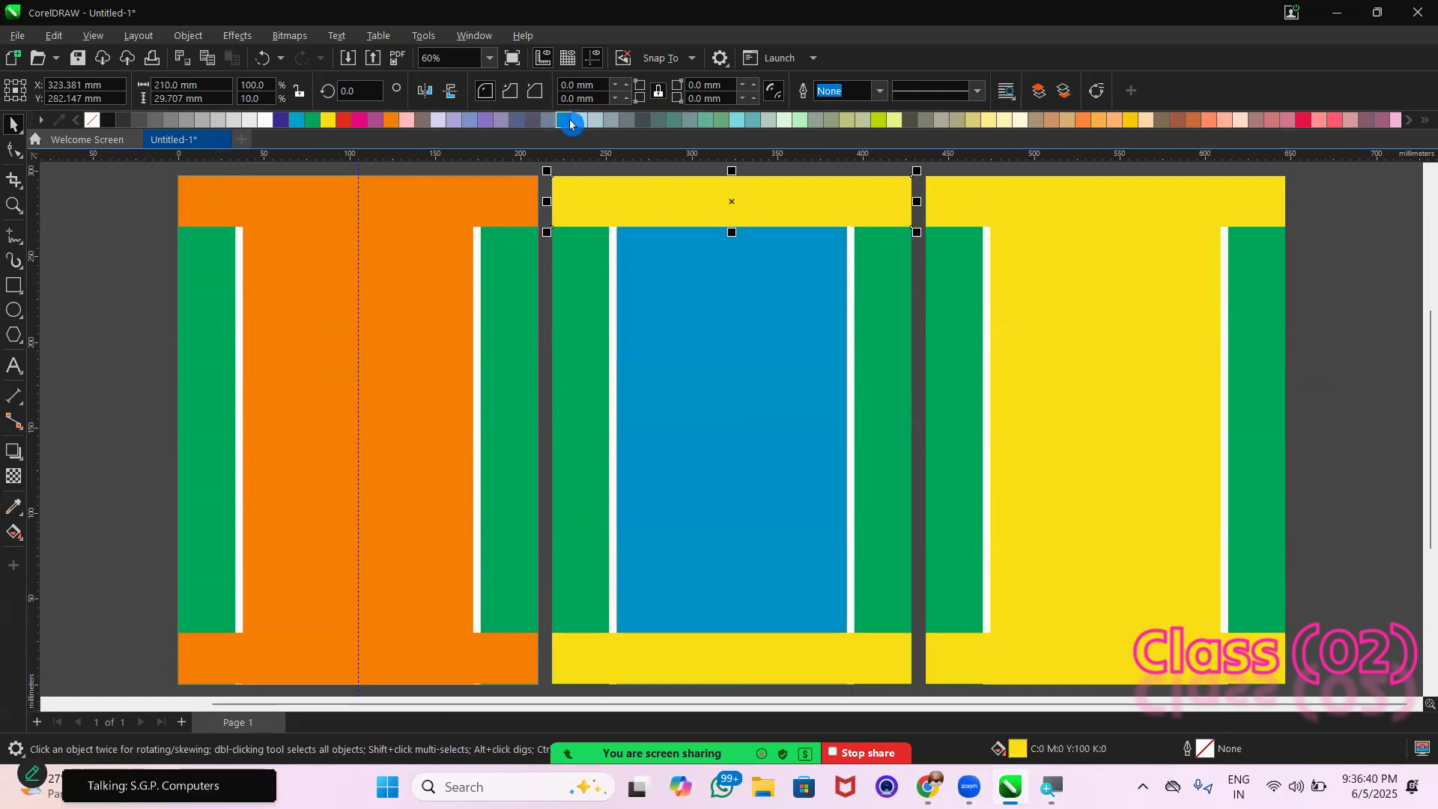
pyautogui.click(569, 122)
pyautogui.click(792, 668)
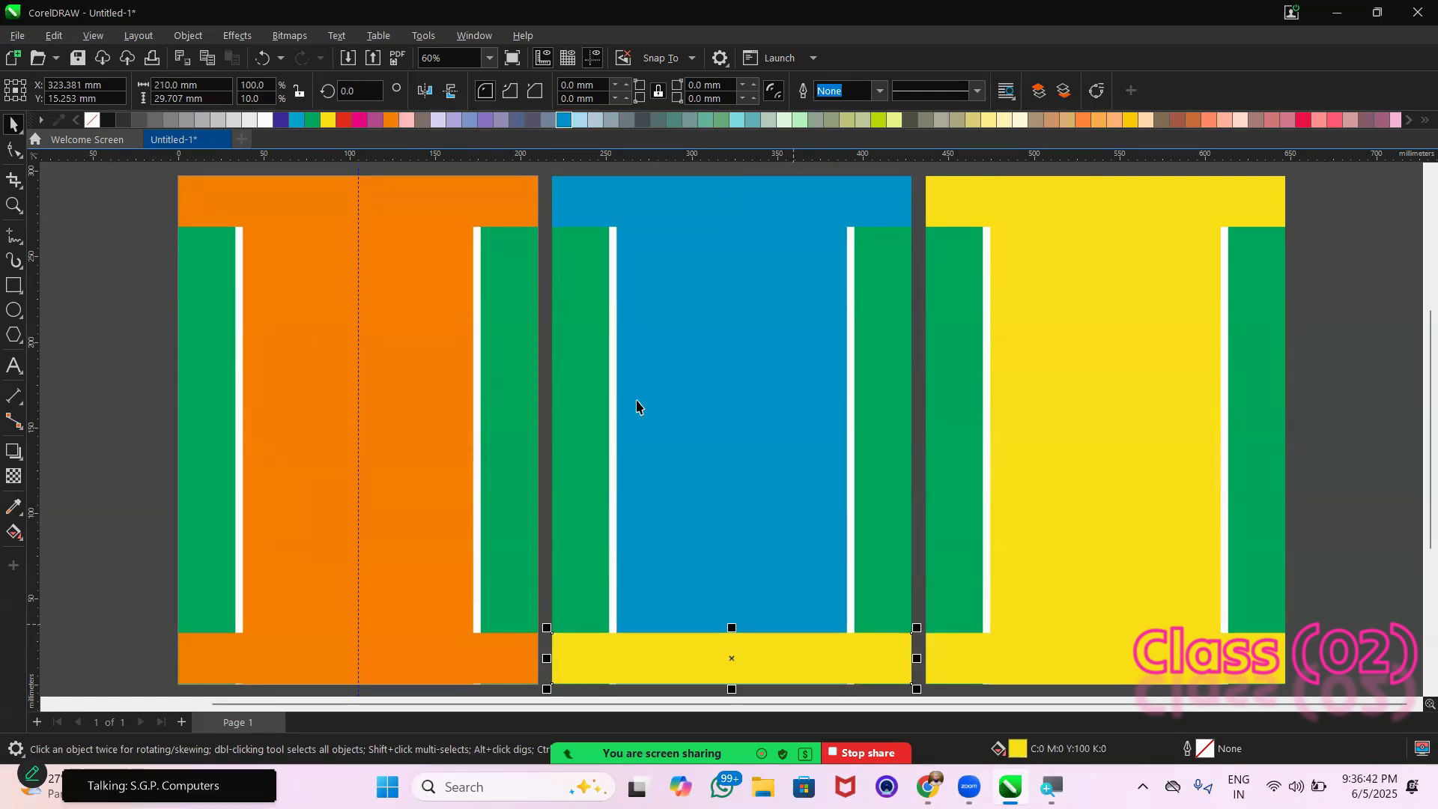
pyautogui.click(565, 122)
# Change the fill of the middle layout's upper and bottom strips to white (C0 M0 Y0 K0)
pyautogui.click(619, 187)
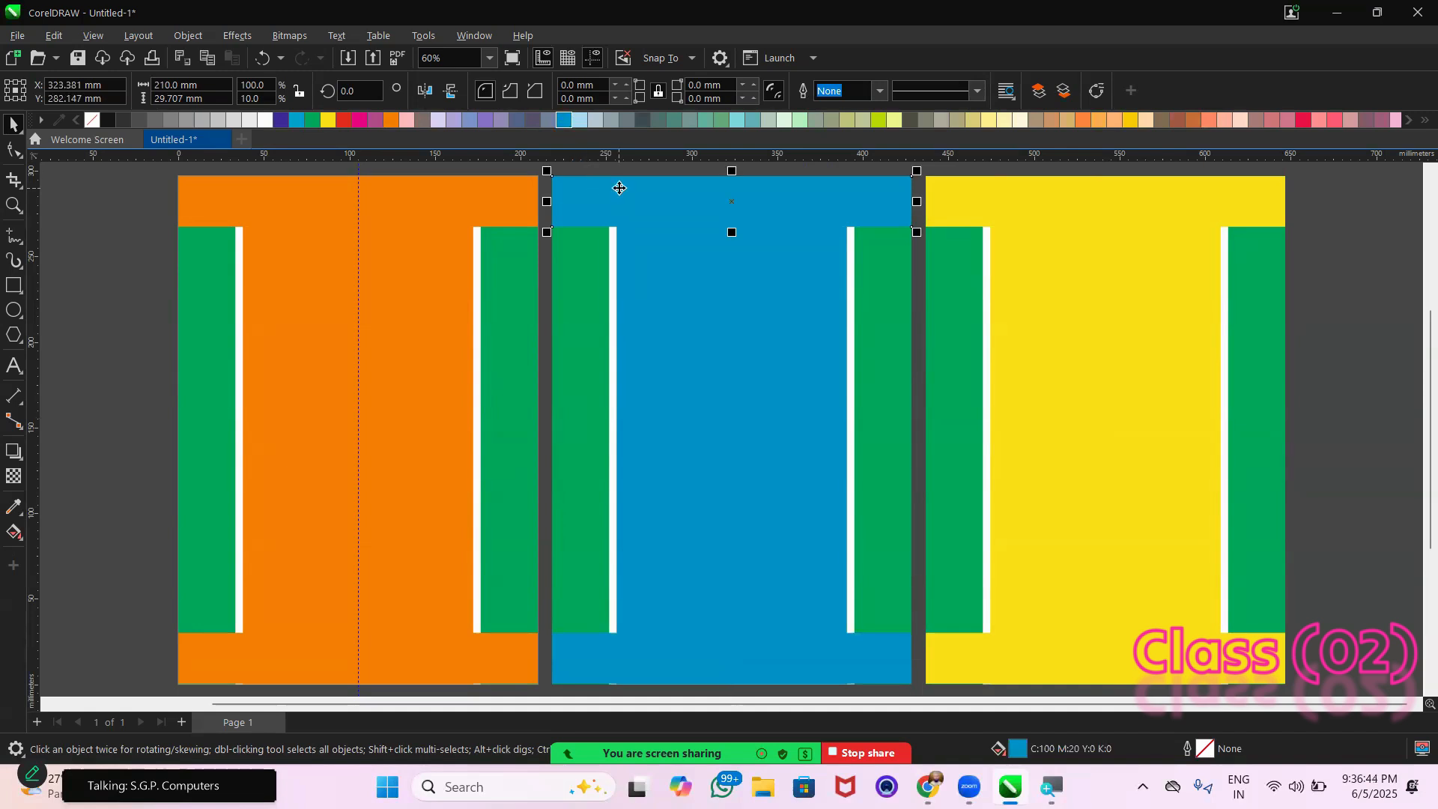
pyautogui.click(266, 121)
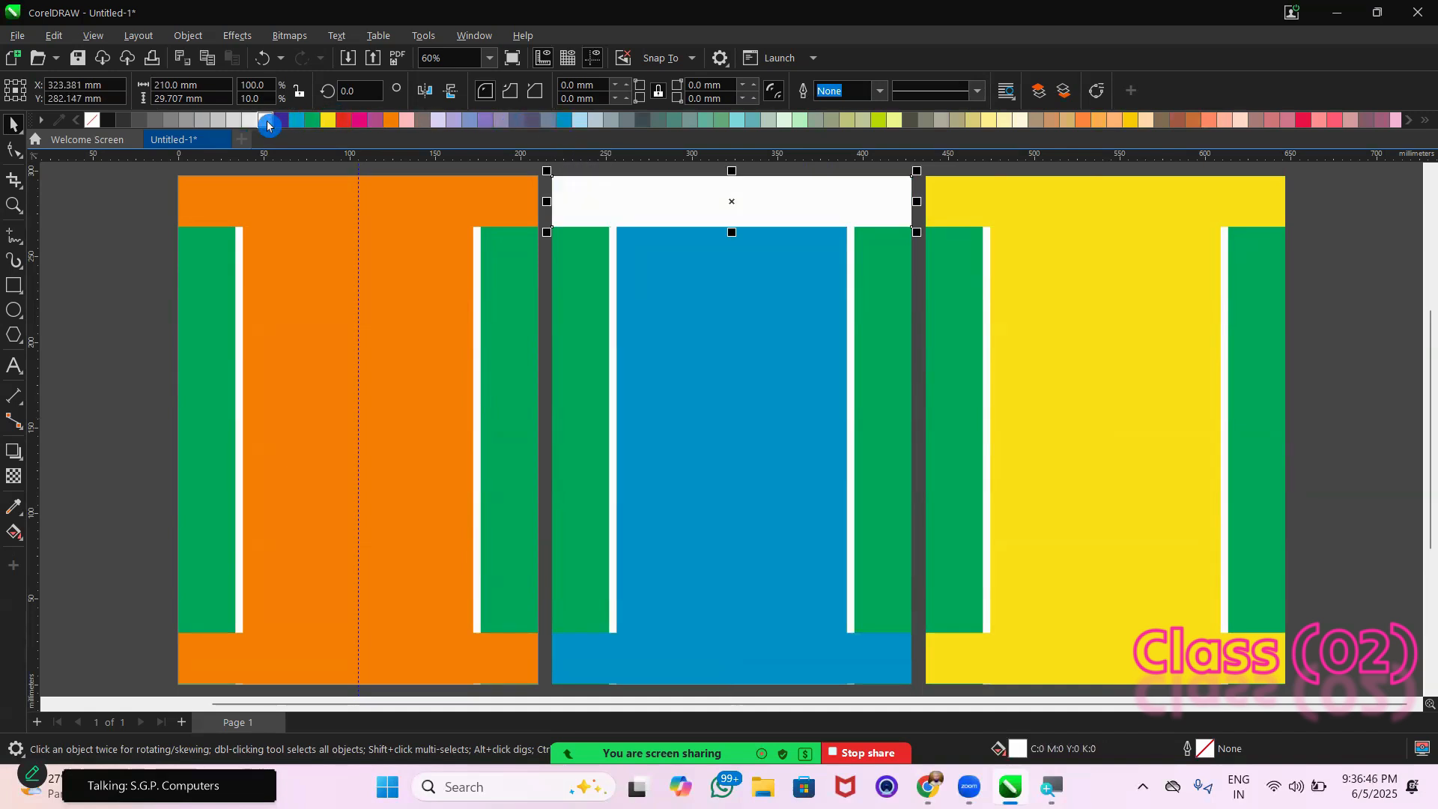
pyautogui.click(697, 668)
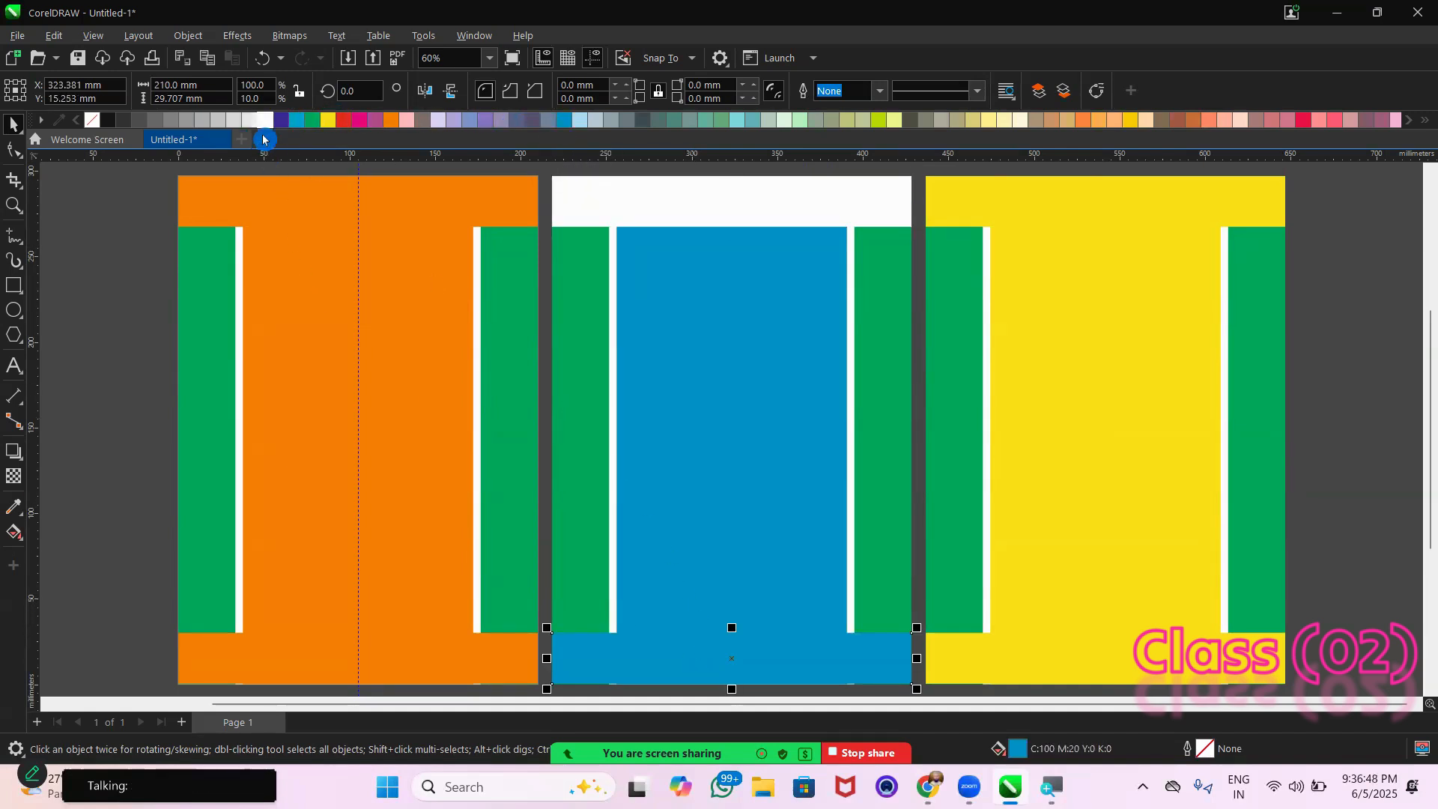
pyautogui.click(265, 121)
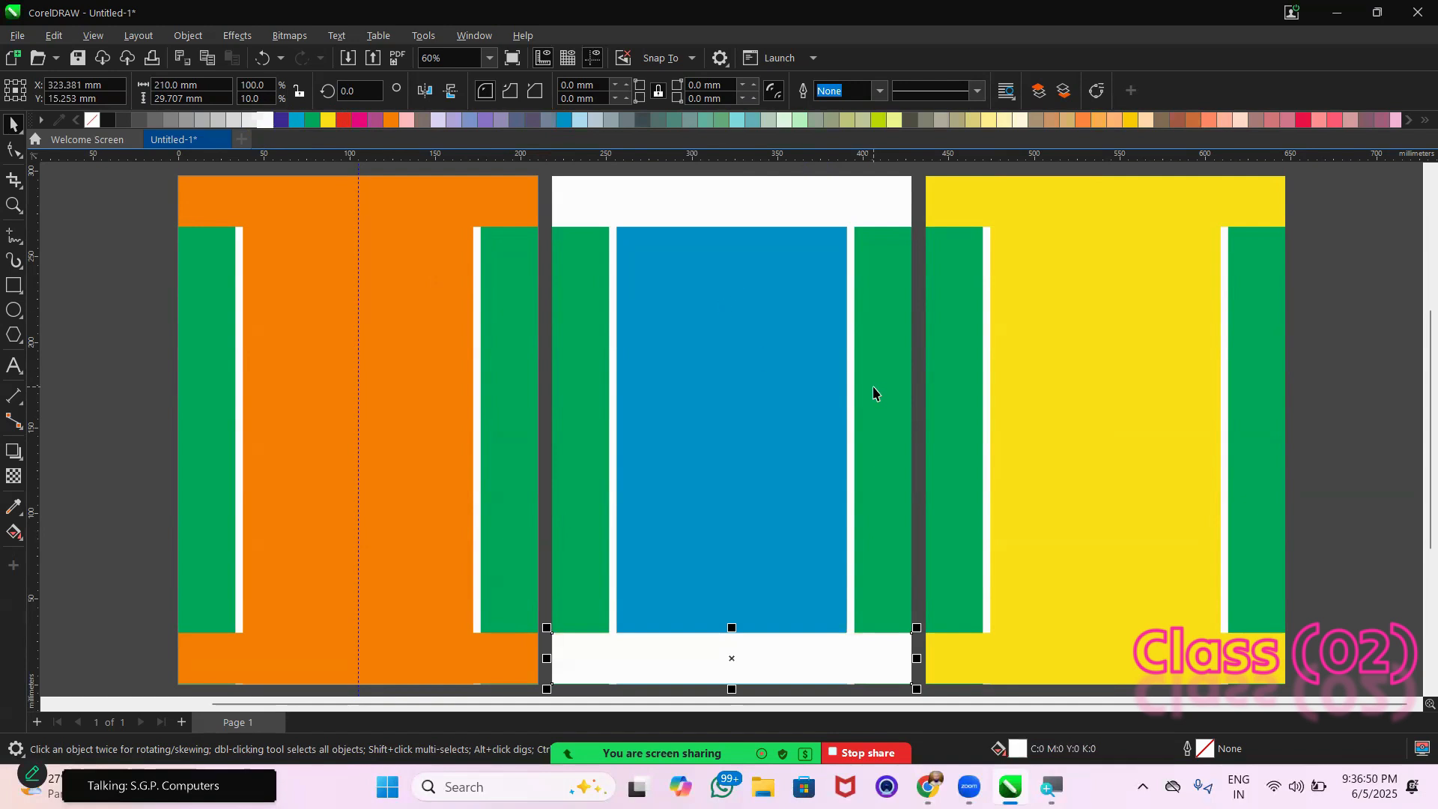
# Fill the upper strip, bottom strip and central rectangle of the rightmost layout with red (C0 M100 Y100 K0)
pyautogui.click(1004, 205)
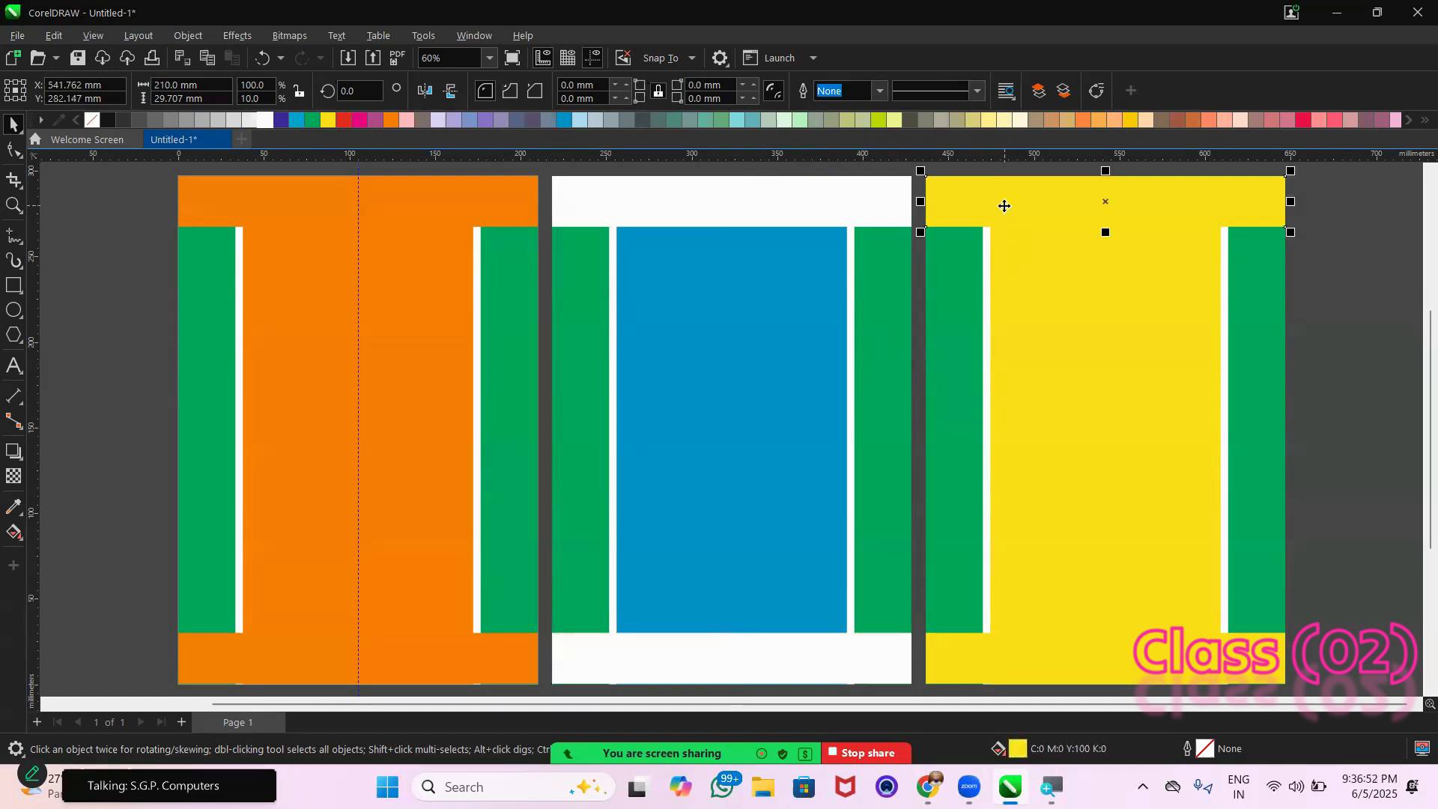
pyautogui.click(344, 120)
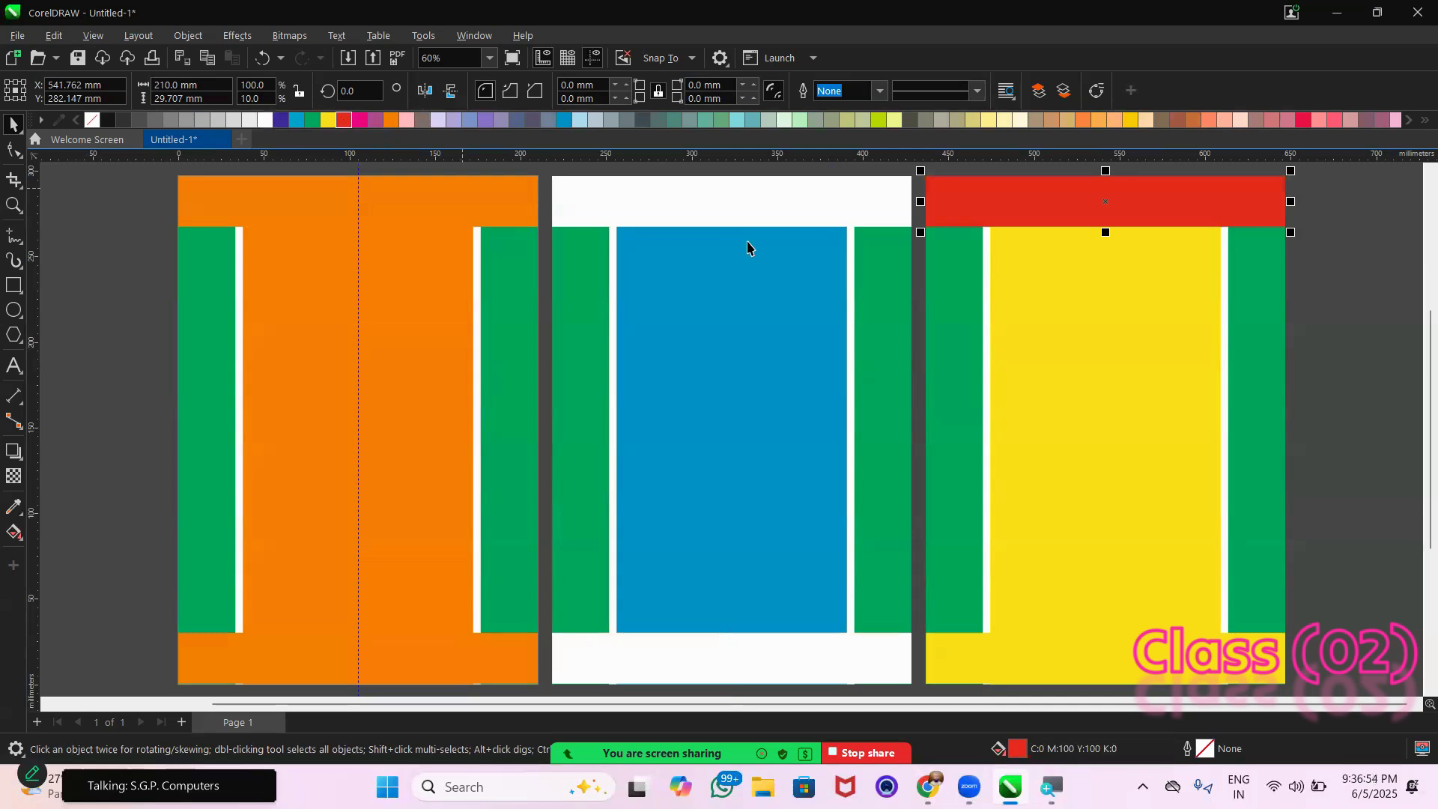
pyautogui.click(1013, 658)
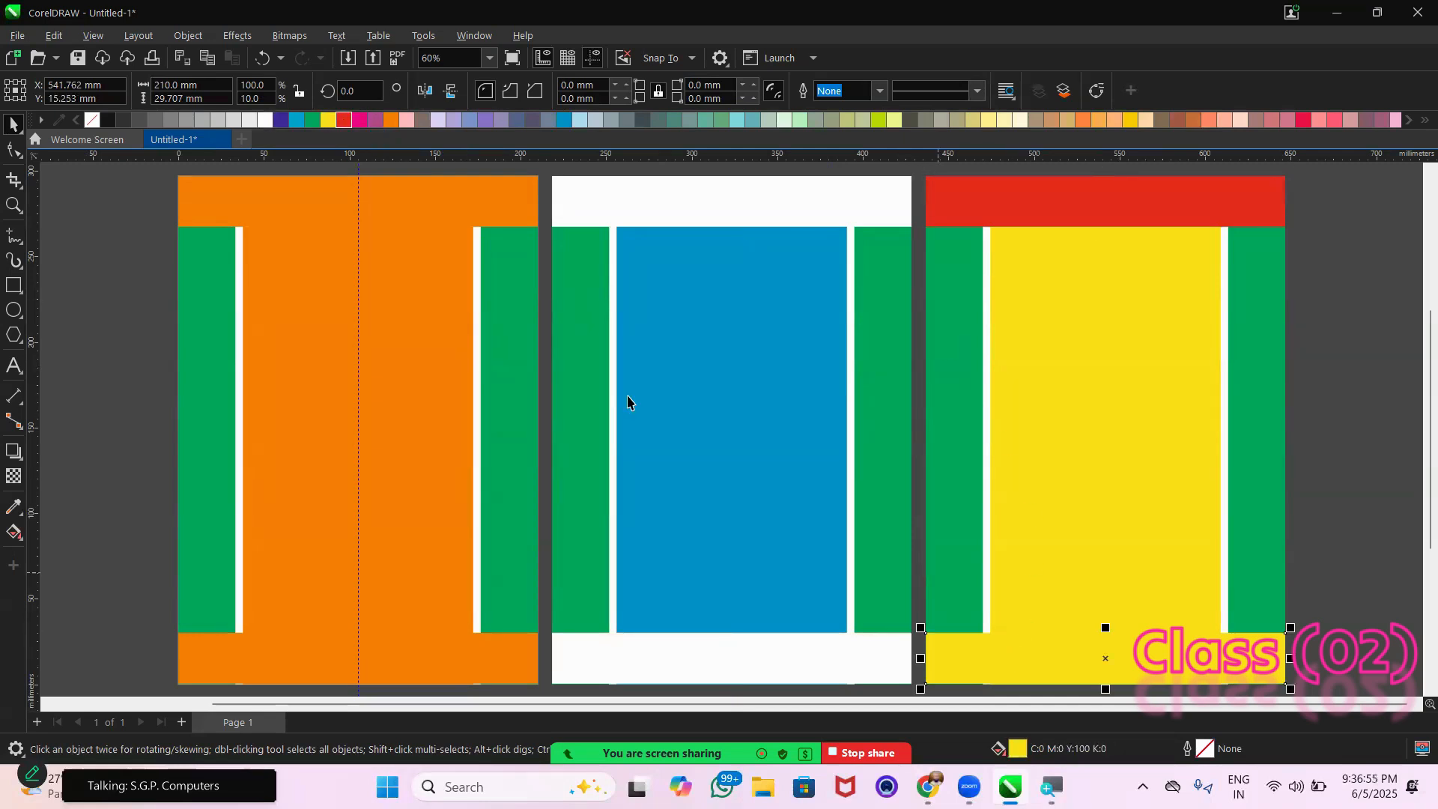
pyautogui.click(344, 120)
pyautogui.click(1131, 392)
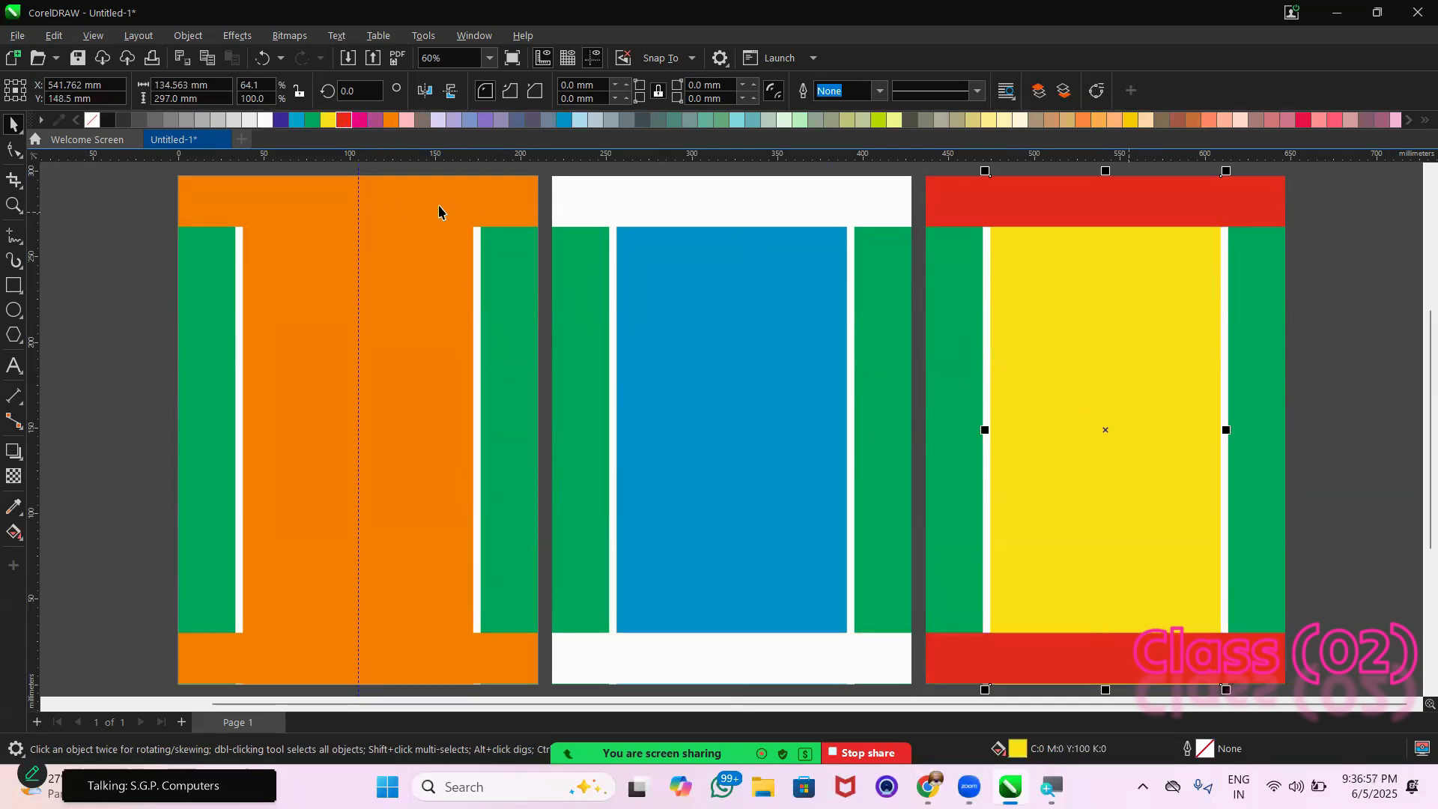
pyautogui.click(343, 120)
pyautogui.click(158, 264)
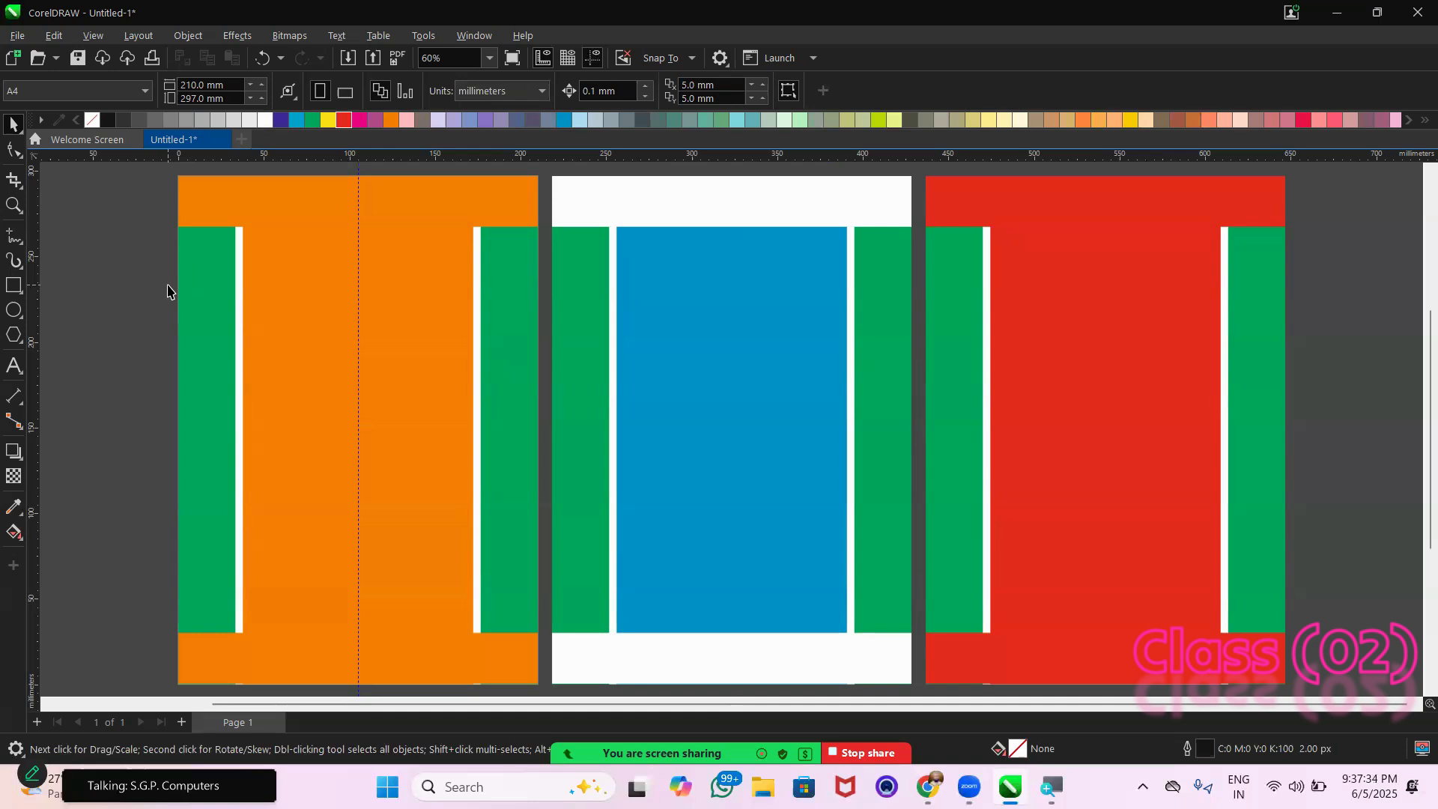
# Switch to Chrome and search Google Images for "banner flex" in a new tab
pyautogui.scroll(-1, 168, 291)
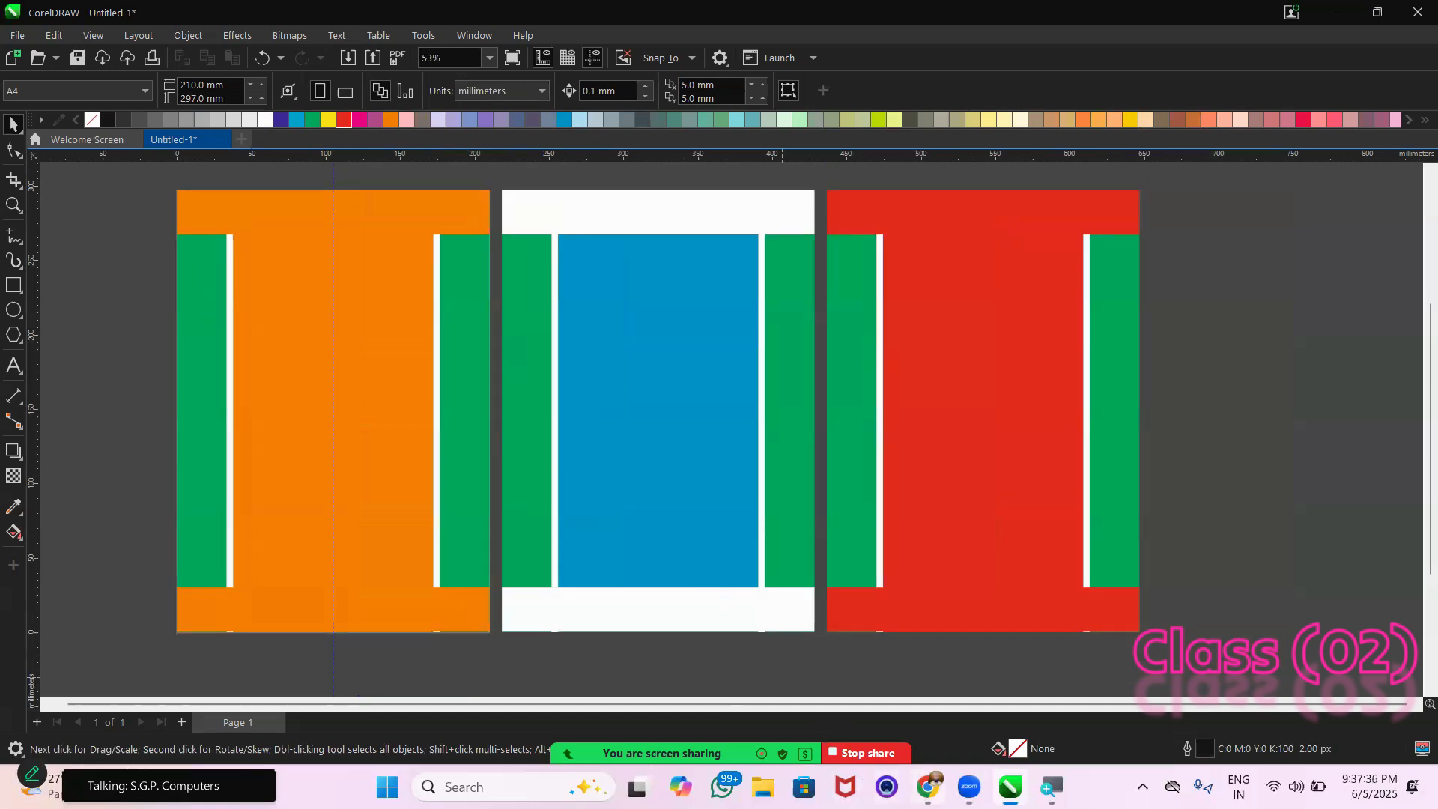
pyautogui.click(928, 786)
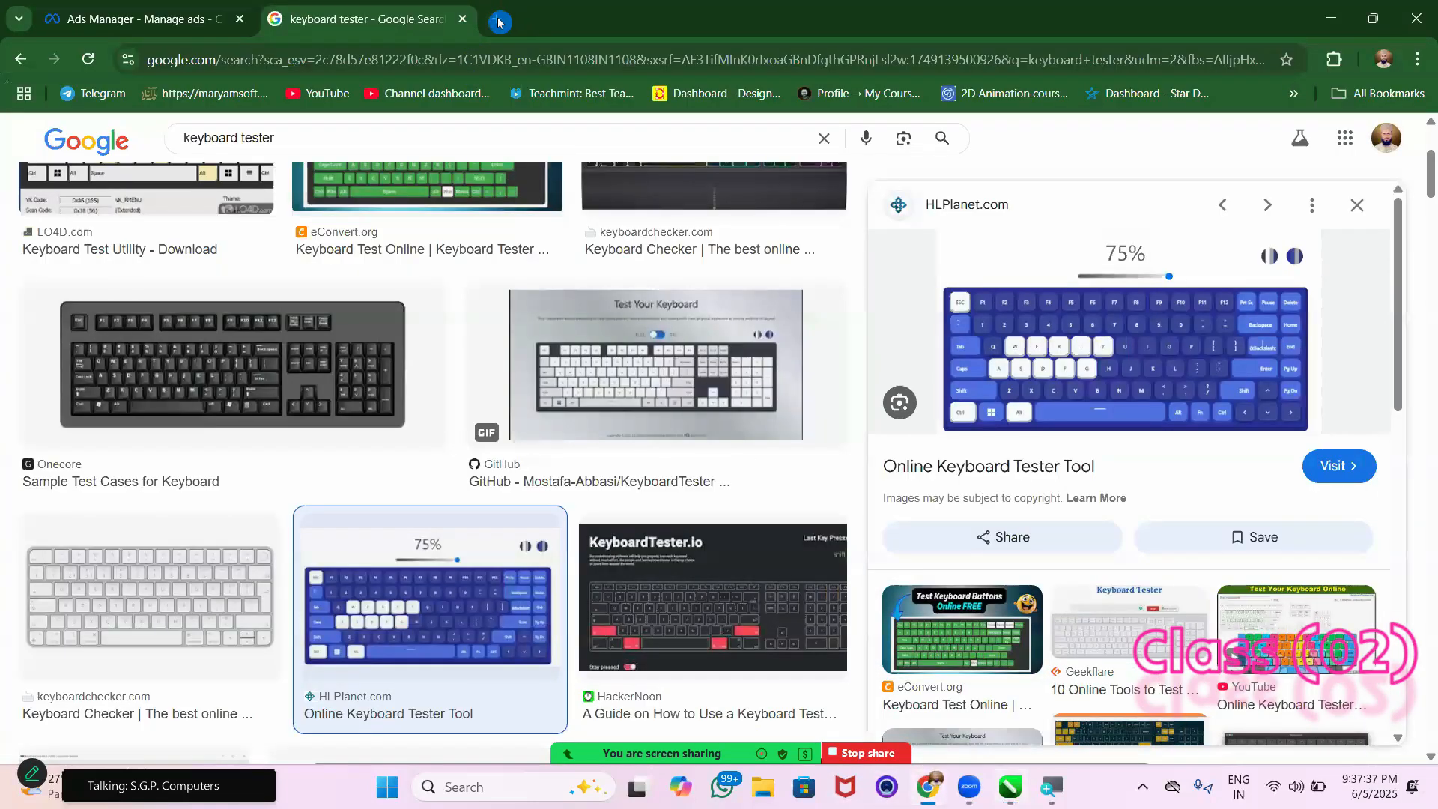
pyautogui.click(499, 23)
pyautogui.click(581, 385)
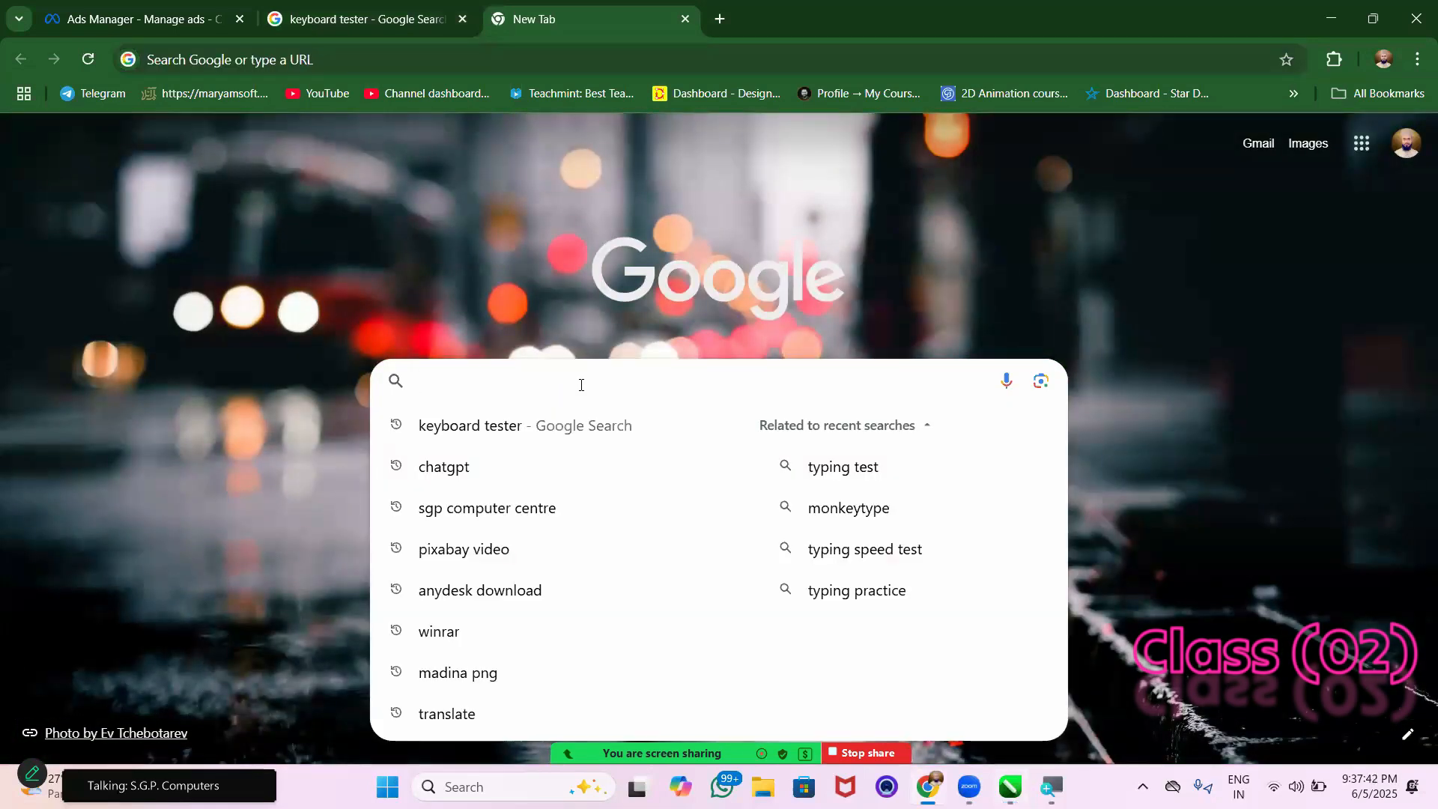
pyautogui.click(582, 388)
pyautogui.write('banner')
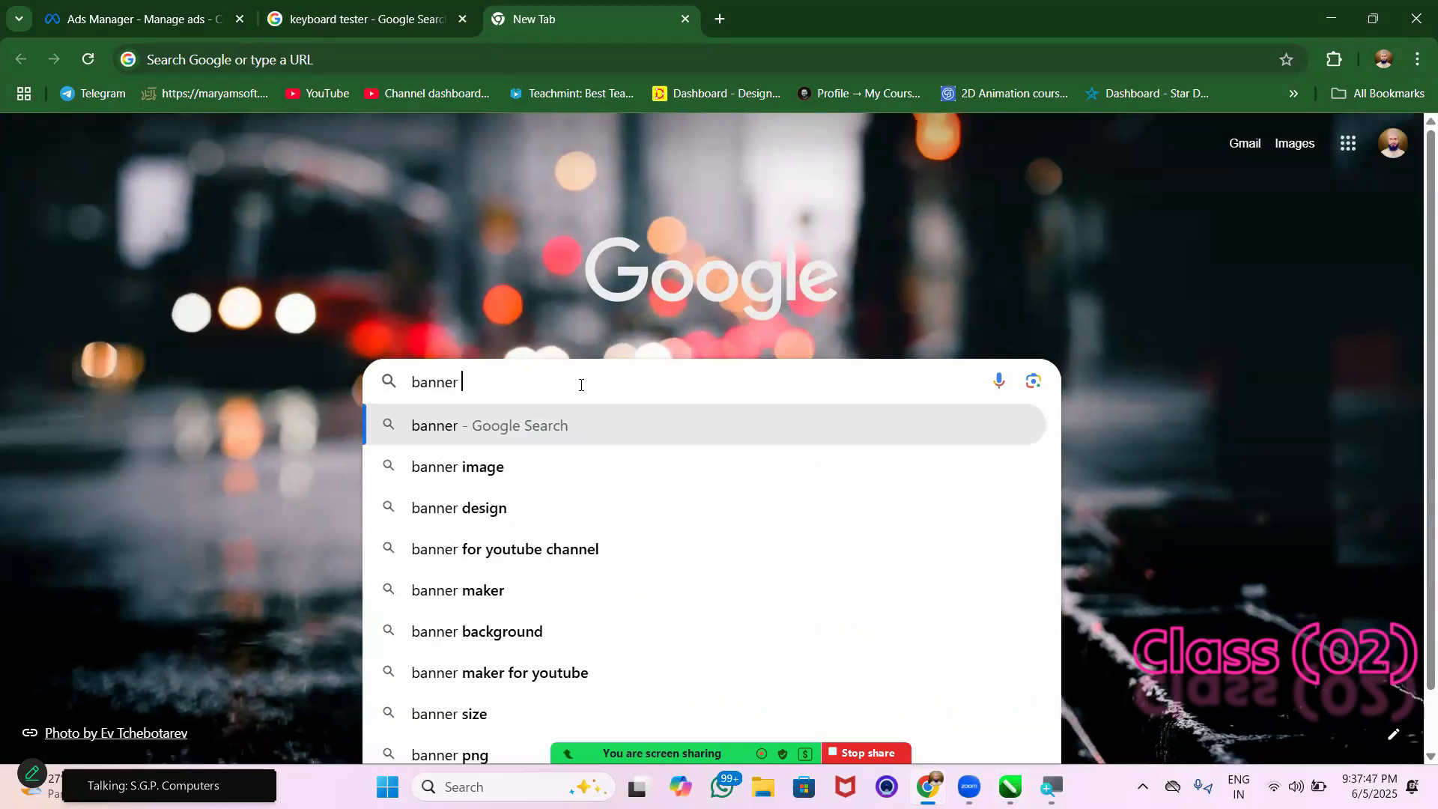
pyautogui.write(' flex')
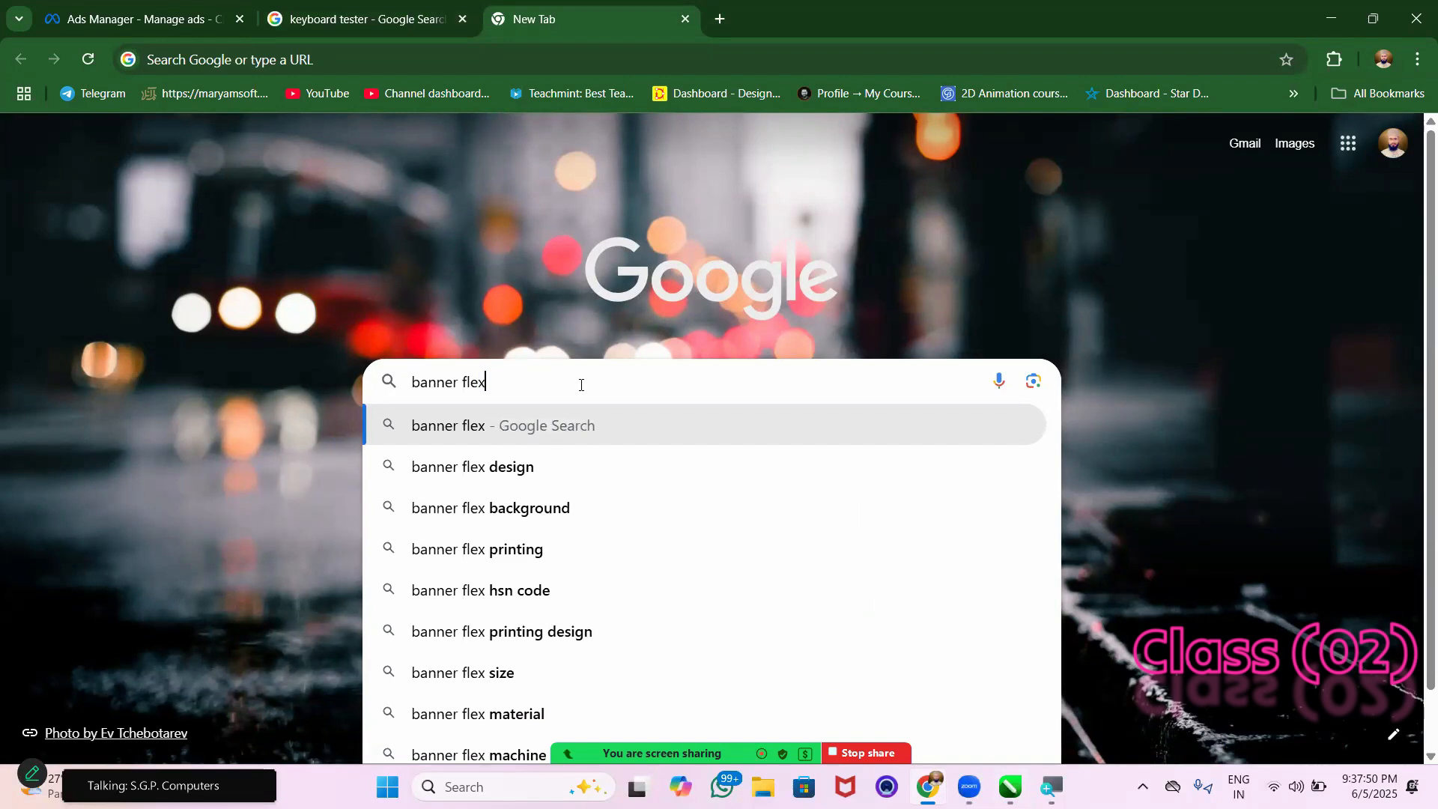
pyautogui.press('Return')
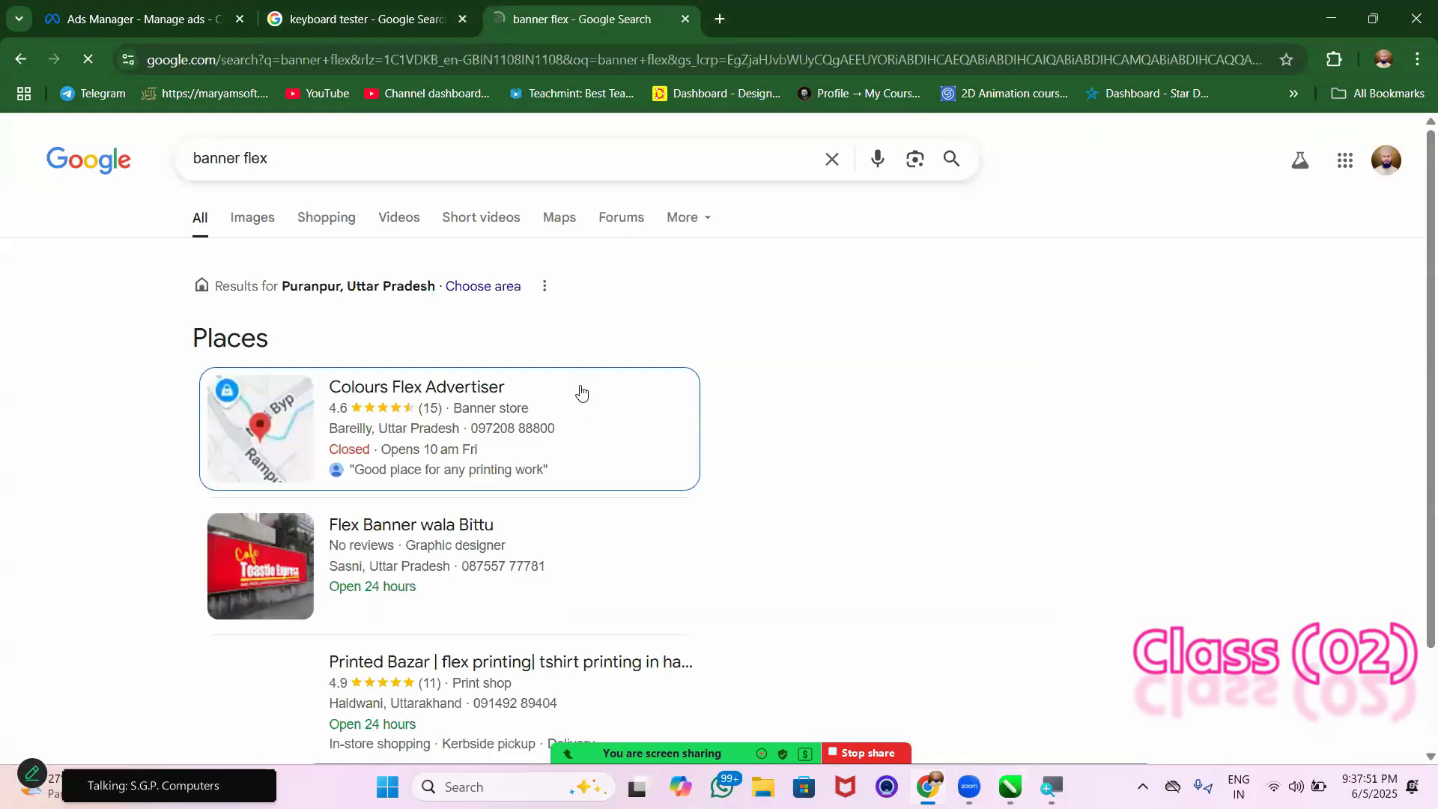
pyautogui.click(248, 218)
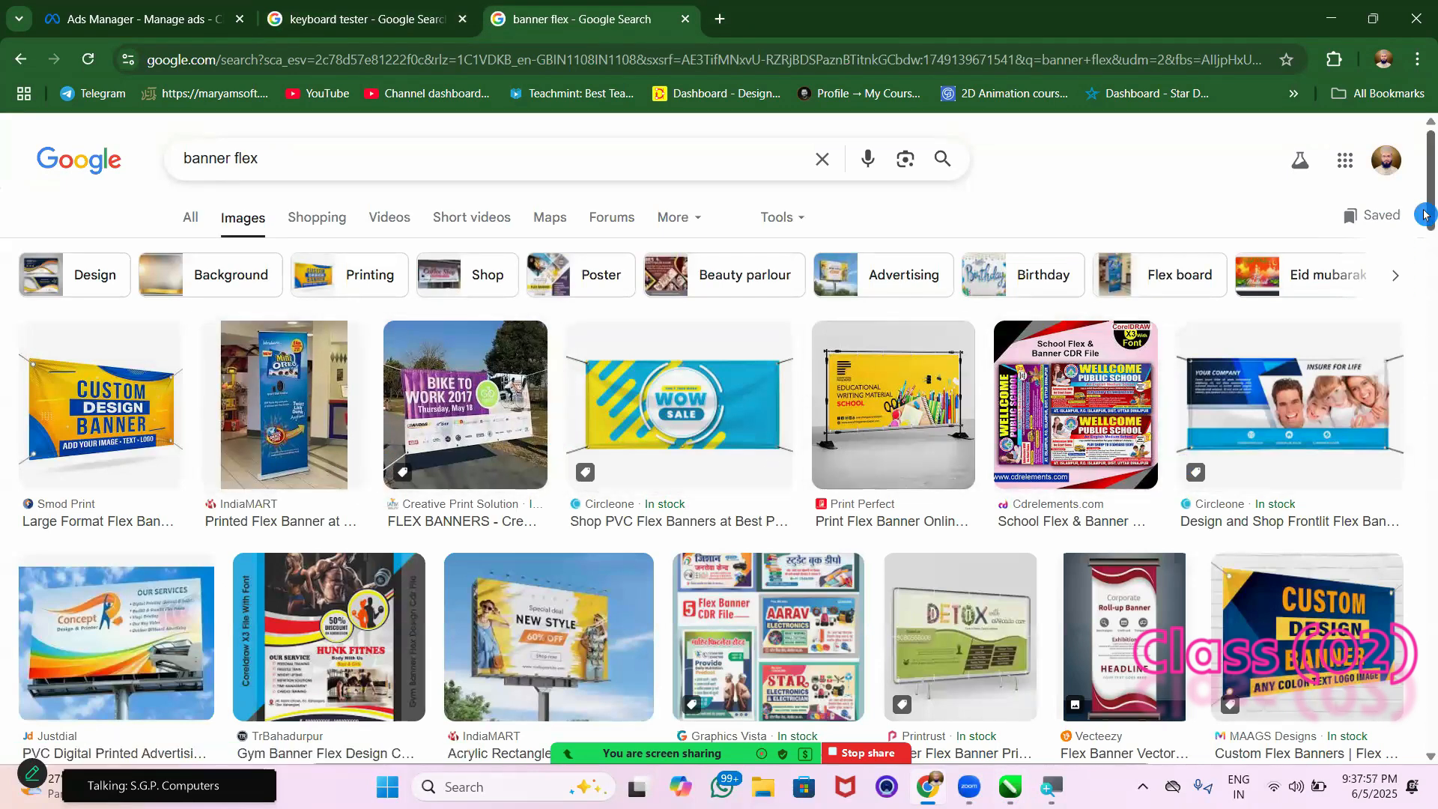
# Browse the flex banner image results and examine the "Bike to Work 2017" banner up close
pyautogui.scroll(-4, 1424, 314)
pyautogui.moveTo(1424, 257); pyautogui.dragTo(1424, 349)
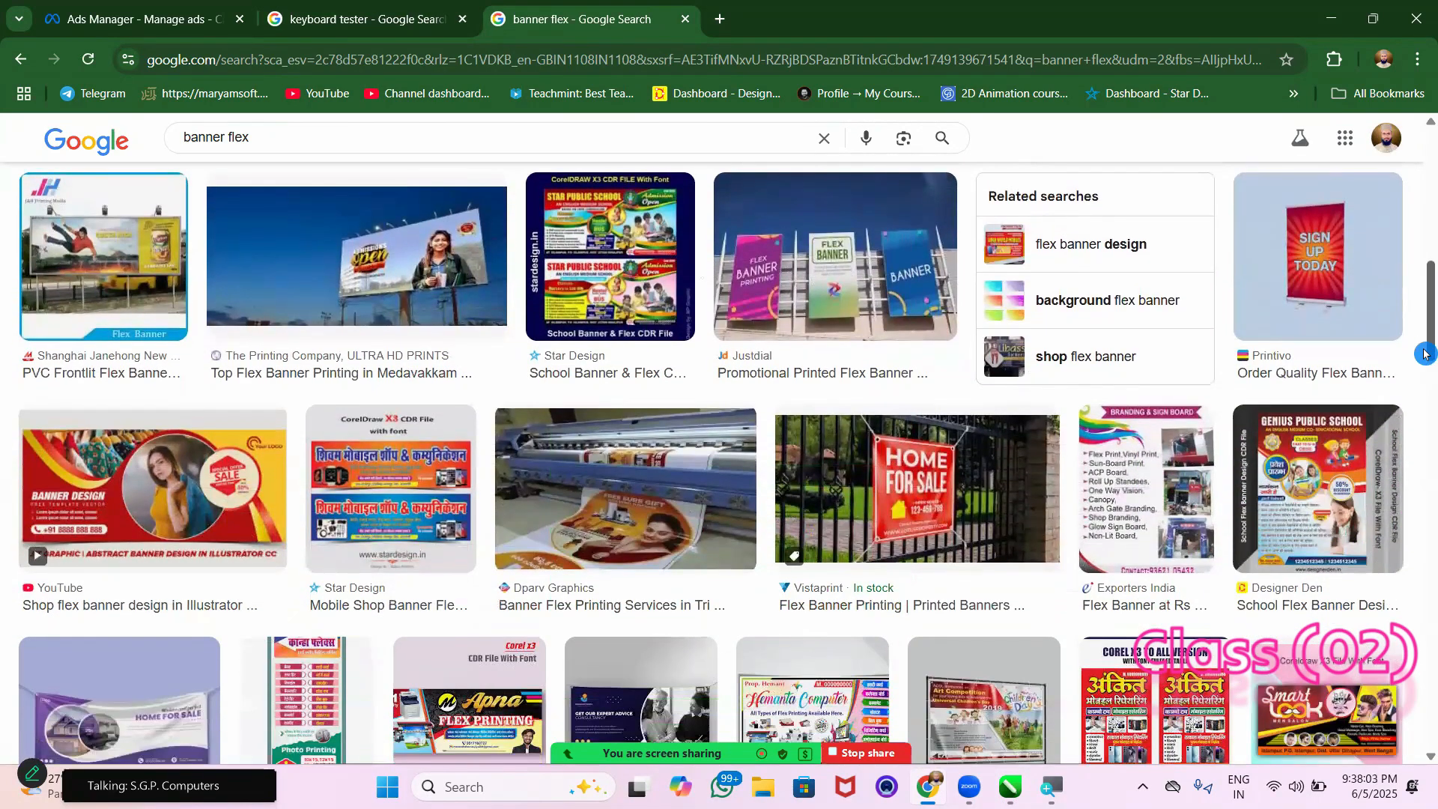
pyautogui.scroll(12, 770, 409)
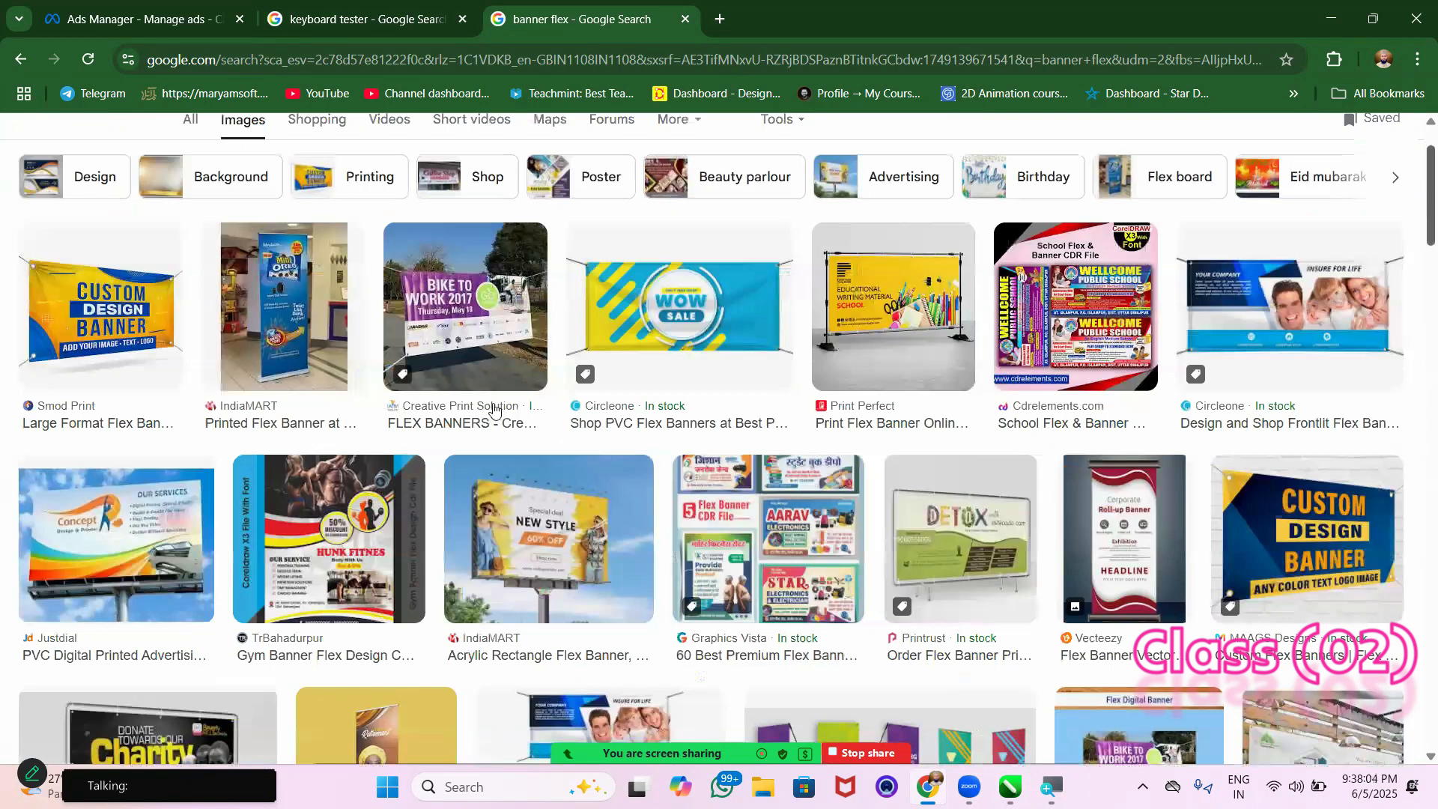
pyautogui.click(494, 408)
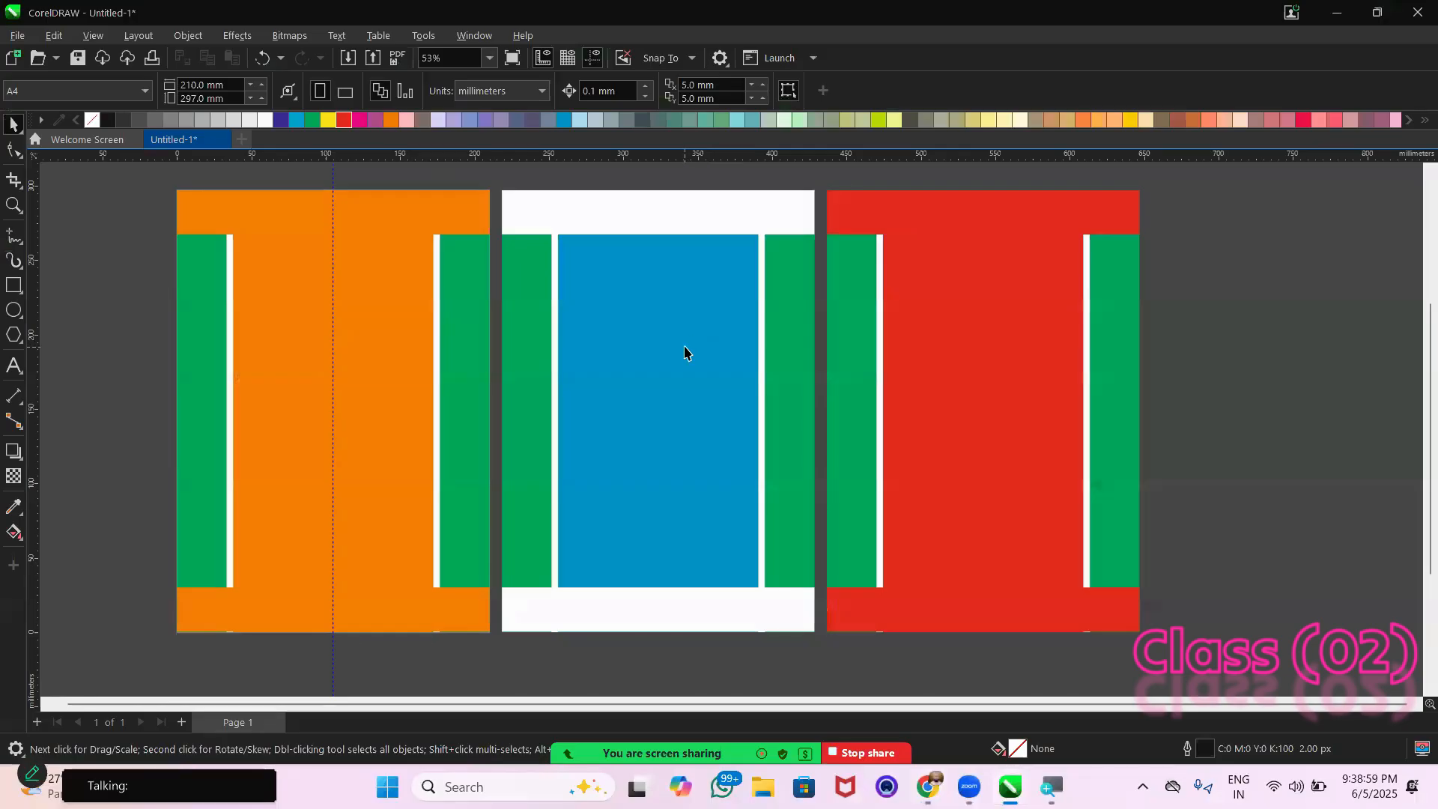
pyautogui.scroll(1, 684, 352)
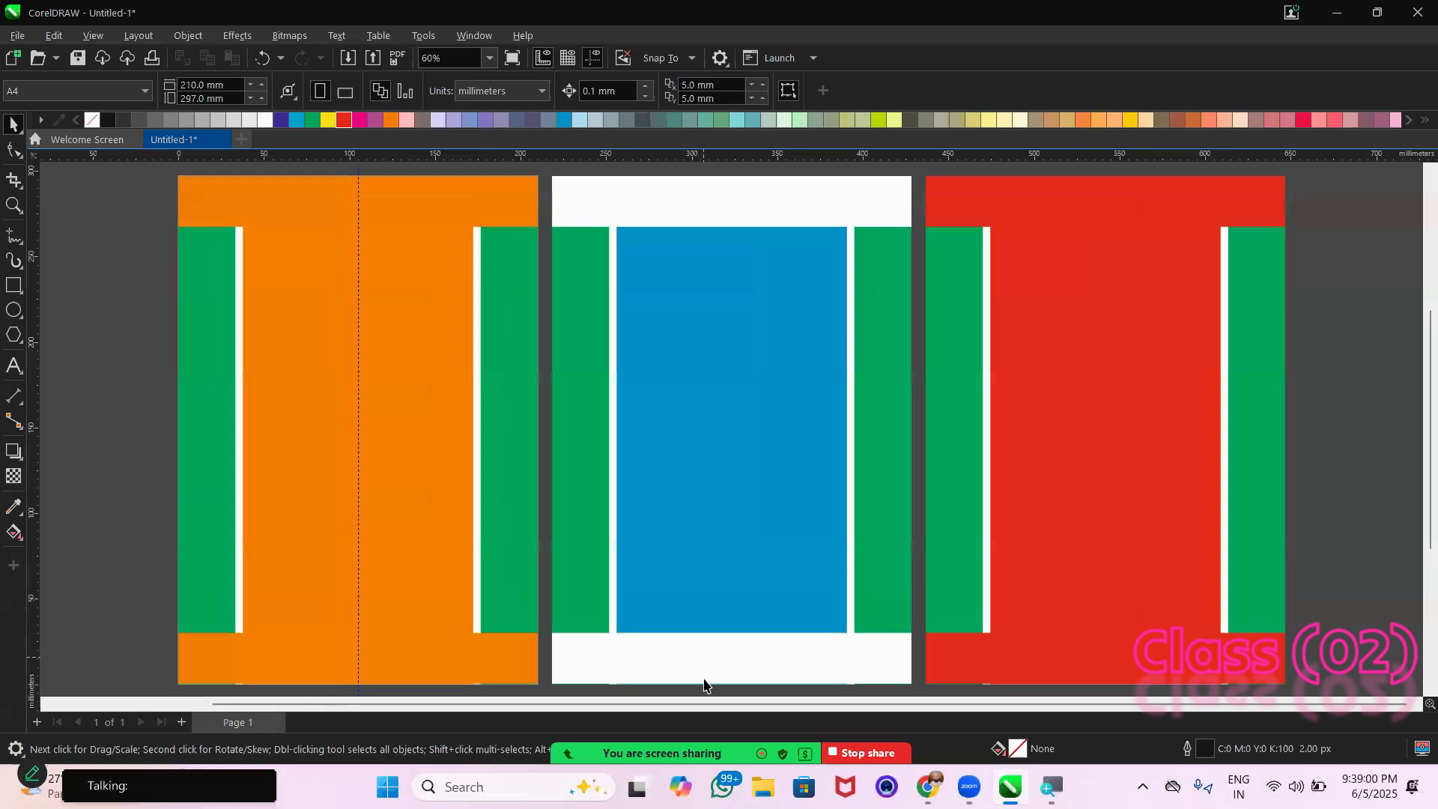
# Back in CorelDRAW, draw two separate squares in the empty area left of the page, the second about 73 mm wide
pyautogui.moveTo(703, 709); pyautogui.dragTo(372, 712)
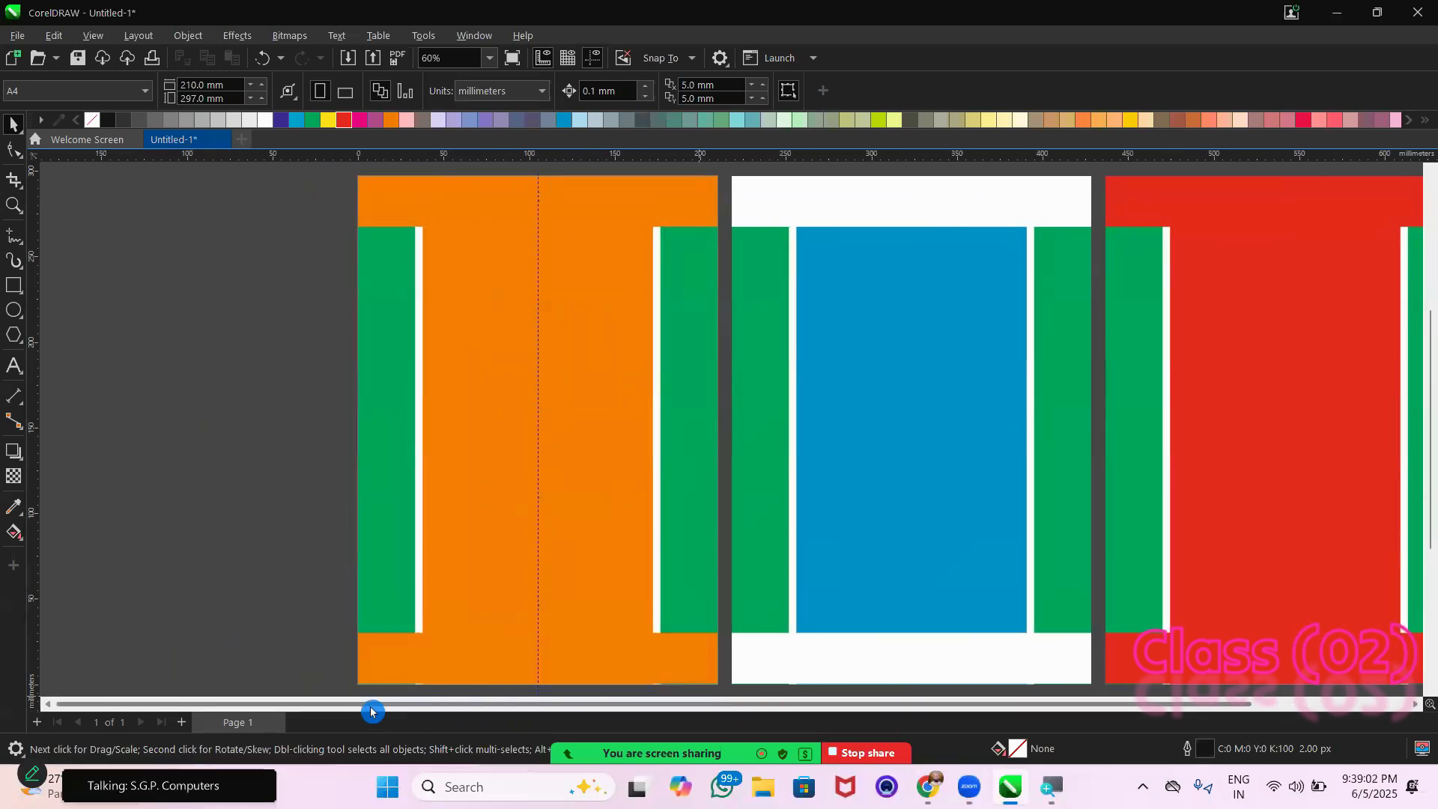
pyautogui.click(47, 711)
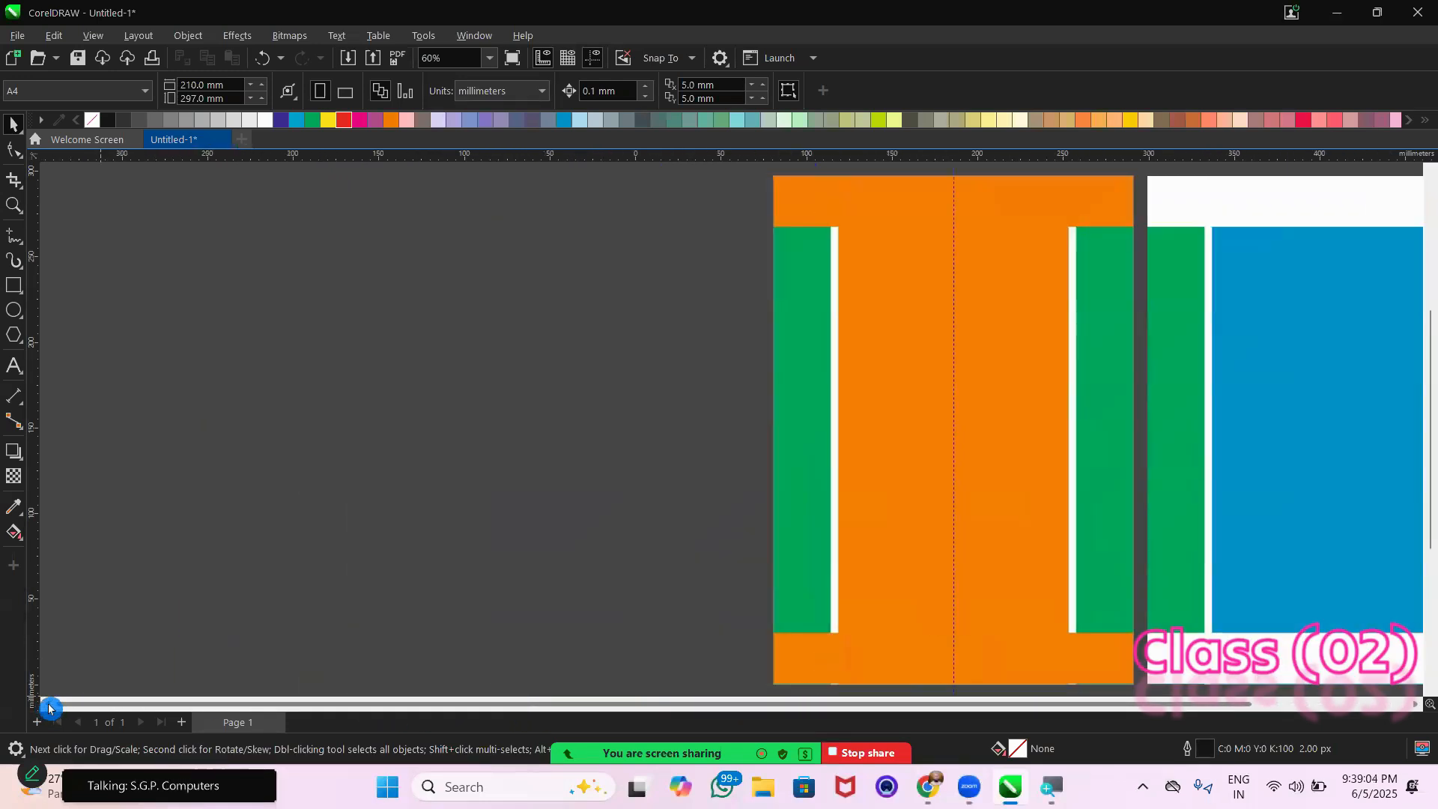
pyautogui.click(13, 285)
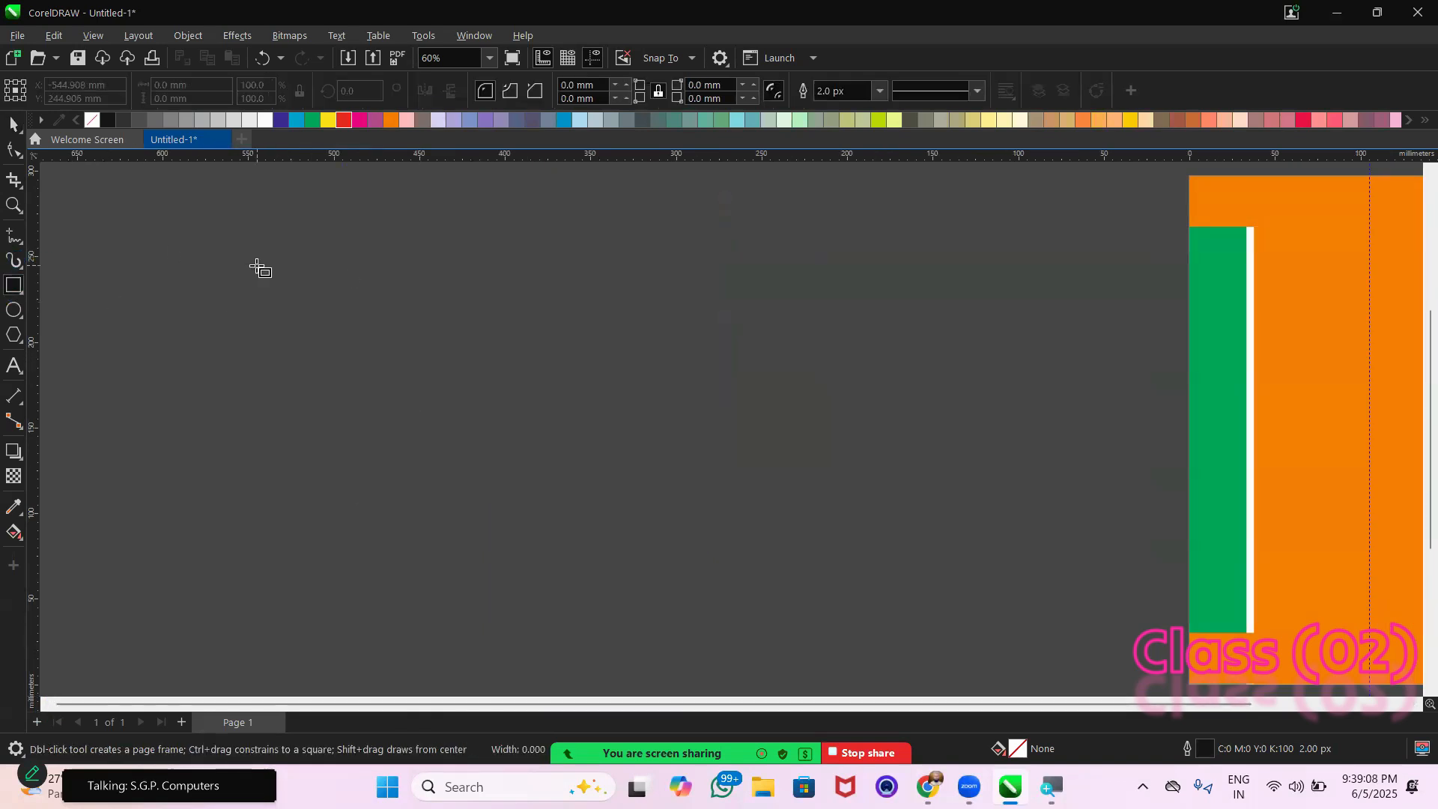
pyautogui.moveTo(256, 266); pyautogui.dragTo(409, 417)
pyautogui.moveTo(627, 323)
pyautogui.mouseDown()
pyautogui.moveTo(731, 404)
pyautogui.moveTo(716, 392)
pyautogui.moveTo(936, 462)
pyautogui.moveTo(776, 430)
pyautogui.moveTo(824, 406)
pyautogui.moveTo(659, 360)
pyautogui.moveTo(788, 346)
pyautogui.moveTo(1023, 356)
pyautogui.moveTo(569, 410)
pyautogui.moveTo(694, 414)
pyautogui.moveTo(770, 384)
pyautogui.moveTo(712, 350)
pyautogui.moveTo(778, 367)
pyautogui.moveTo(834, 429)
pyautogui.moveTo(786, 389)
pyautogui.moveTo(808, 407)
pyautogui.moveTo(819, 388)
pyautogui.moveTo(896, 417)
pyautogui.moveTo(1071, 397)
pyautogui.moveTo(773, 377)
pyautogui.moveTo(950, 389)
pyautogui.moveTo(962, 506)
pyautogui.moveTo(963, 375)
pyautogui.moveTo(747, 367)
pyautogui.moveTo(808, 389)
pyautogui.moveTo(1032, 397)
pyautogui.moveTo(565, 334)
pyautogui.moveTo(864, 469)
pyautogui.moveTo(1120, 468)
pyautogui.moveTo(719, 333)
pyautogui.moveTo(749, 425)
pyautogui.moveTo(677, 514)
pyautogui.moveTo(571, 362)
pyautogui.moveTo(622, 447)
pyautogui.moveTo(732, 398)
pyautogui.moveTo(751, 344)
pyautogui.moveTo(835, 500)
pyautogui.moveTo(741, 385)
pyautogui.moveTo(844, 475)
pyautogui.moveTo(751, 448)
pyautogui.mouseUp()
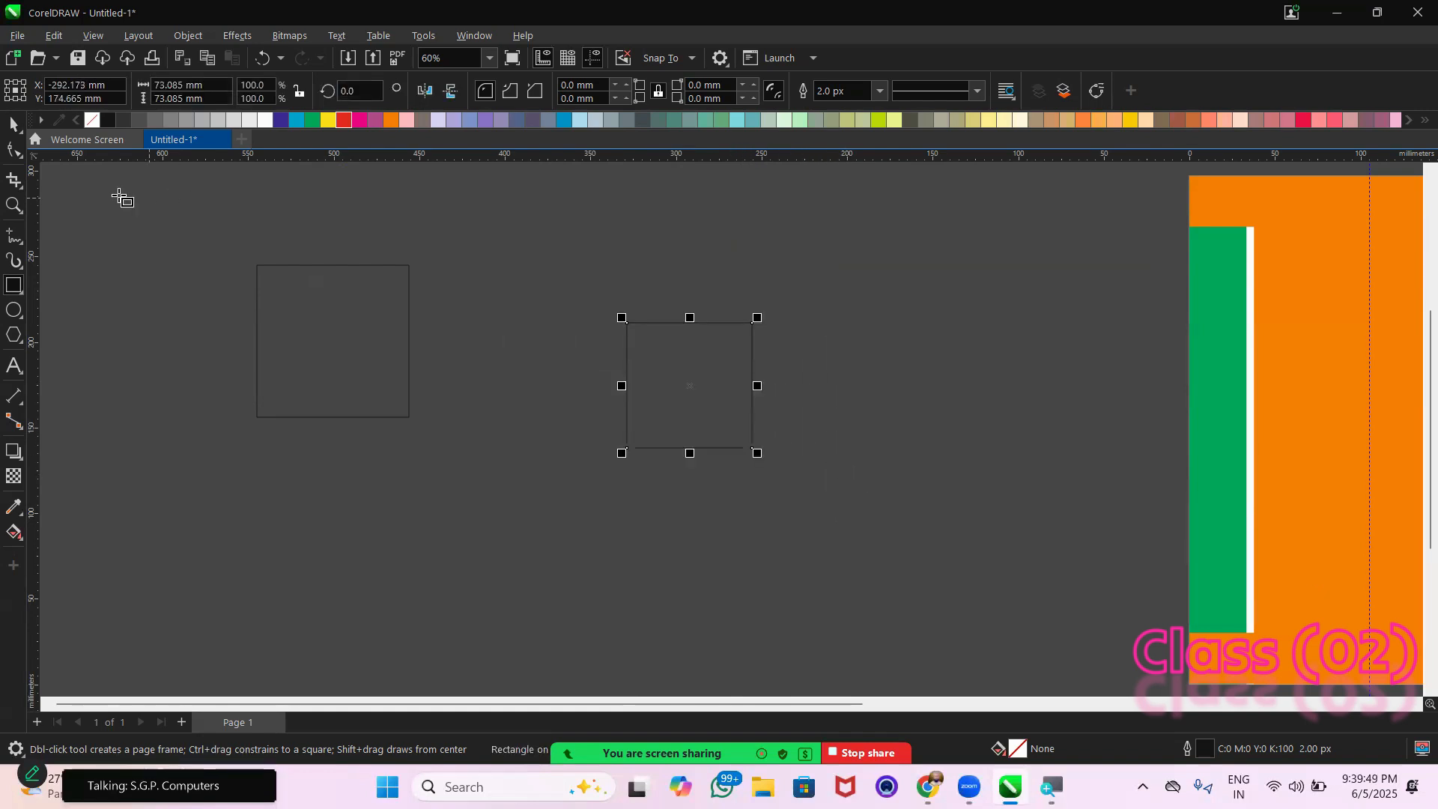
# Fill the second, smaller square with magenta (C0 M100 Y0 K0)
pyautogui.click(265, 120)
pyautogui.click(344, 121)
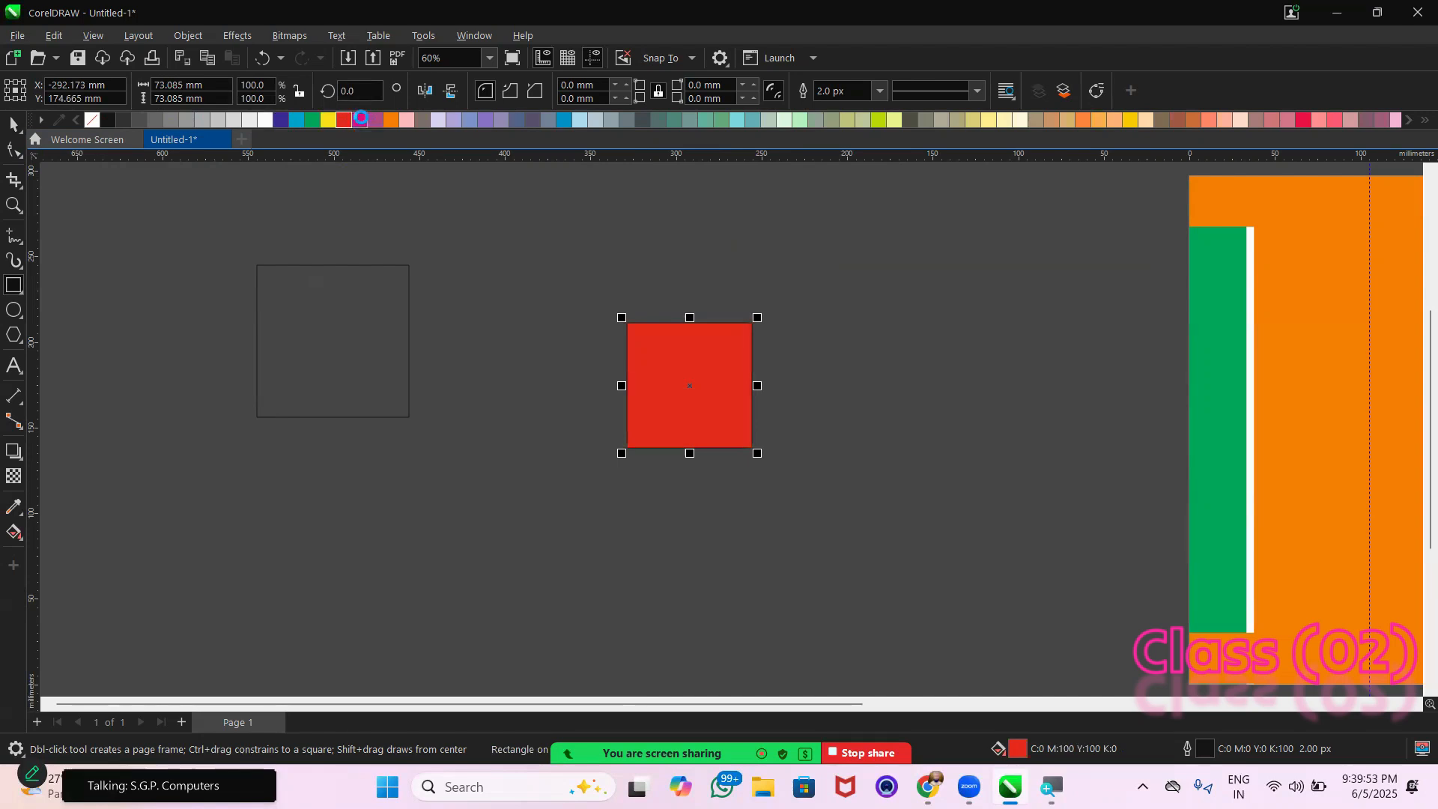
pyautogui.click(360, 119)
pyautogui.click(561, 289)
# Delete the larger unfilled square
pyautogui.click(15, 125)
pyautogui.click(359, 281)
pyautogui.press('Delete')
# Reposition the magenta square in the empty area and enlarge it proportionally to about 109 mm
pyautogui.click(687, 385)
pyautogui.moveTo(686, 385); pyautogui.dragTo(572, 334)
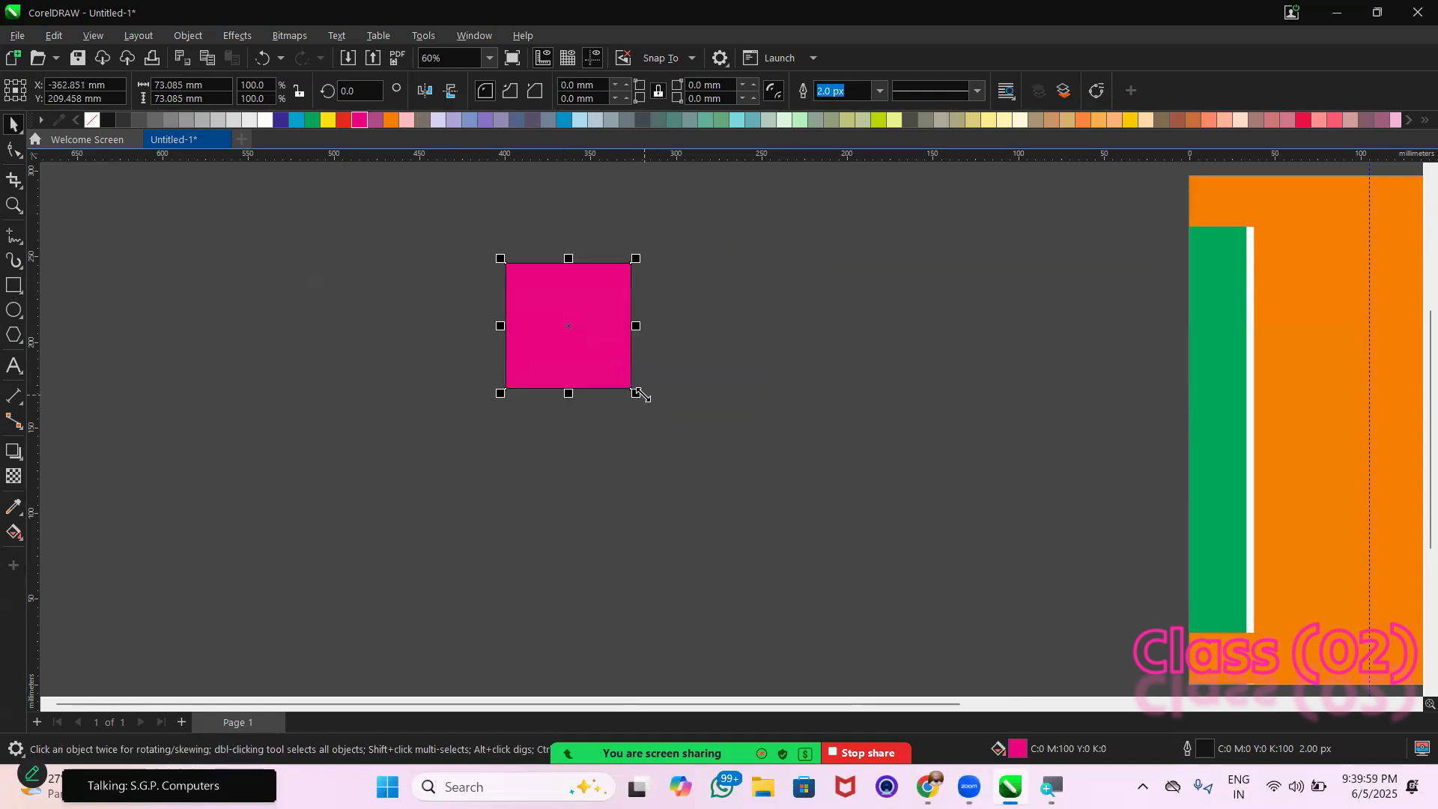
pyautogui.moveTo(636, 393); pyautogui.dragTo(667, 427)
pyautogui.moveTo(594, 345); pyautogui.dragTo(622, 394)
# Rotate a copy of the magenta square 45° about its centre and combine both squares into one eight-pointed star
pyautogui.click(625, 337)
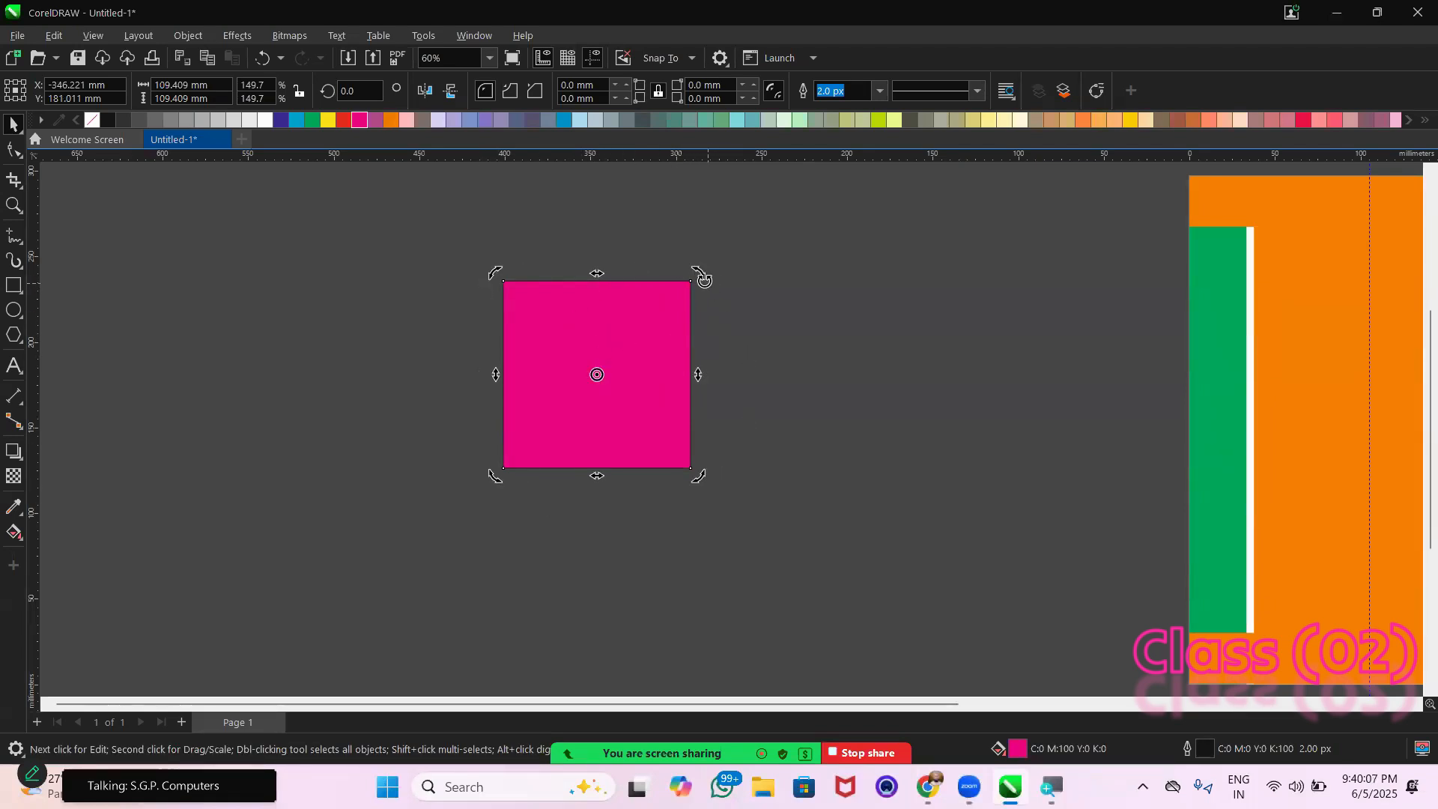
pyautogui.moveTo(701, 276); pyautogui.dragTo(752, 374)
pyautogui.moveTo(411, 215); pyautogui.dragTo(800, 538)
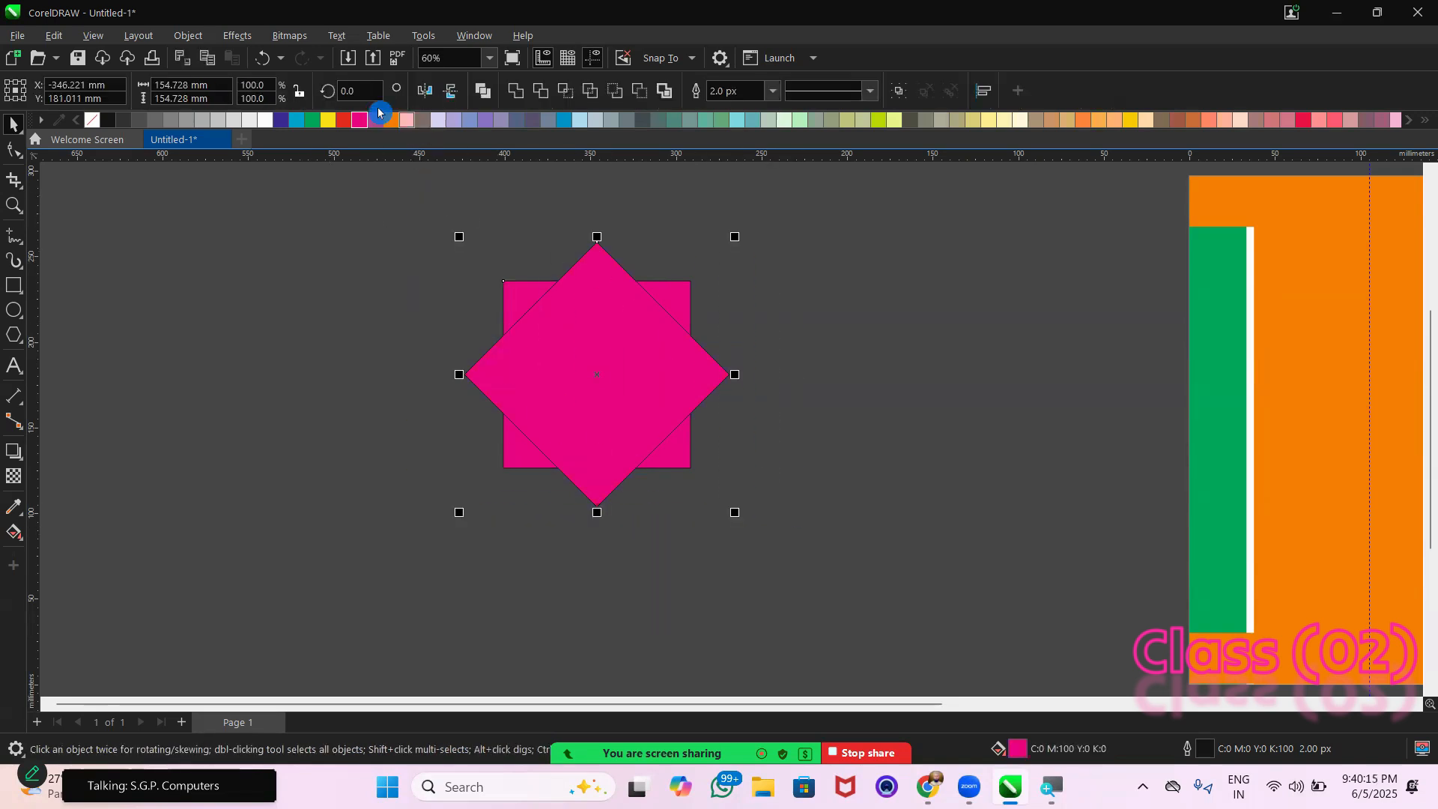
pyautogui.click(483, 91)
pyautogui.click(446, 225)
# Fill the combined star with white (C0 M0 Y0 K0) and remove its outline
pyautogui.moveTo(366, 219); pyautogui.dragTo(837, 548)
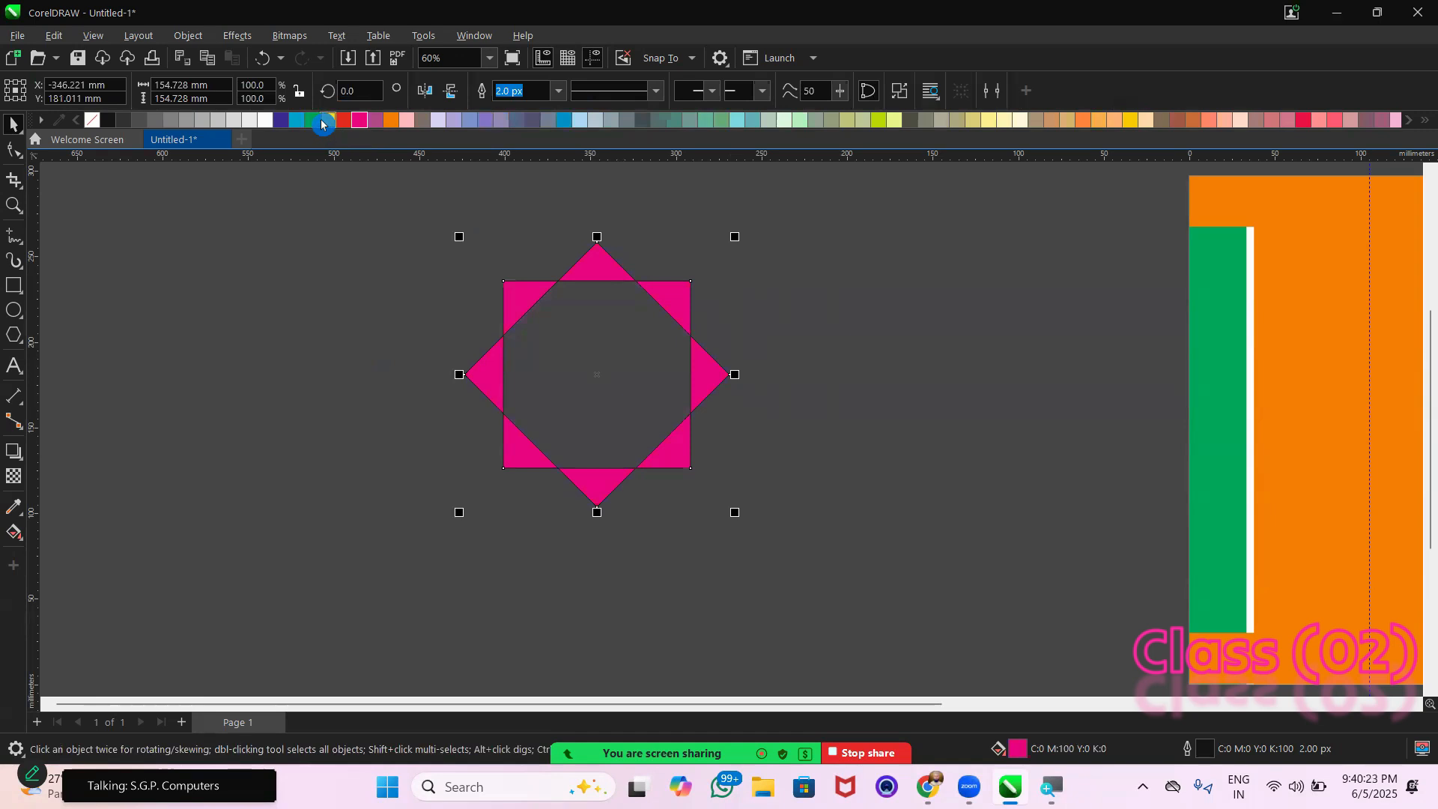
pyautogui.click(328, 120)
pyautogui.click(267, 120)
pyautogui.rightClick(92, 119)
# Make a concentric copy of the star scaled to about 105 mm and repeat the scaled duplication once at the same ratio
pyautogui.click(682, 282)
pyautogui.click(738, 236)
pyautogui.moveTo(739, 232); pyautogui.dragTo(705, 277)
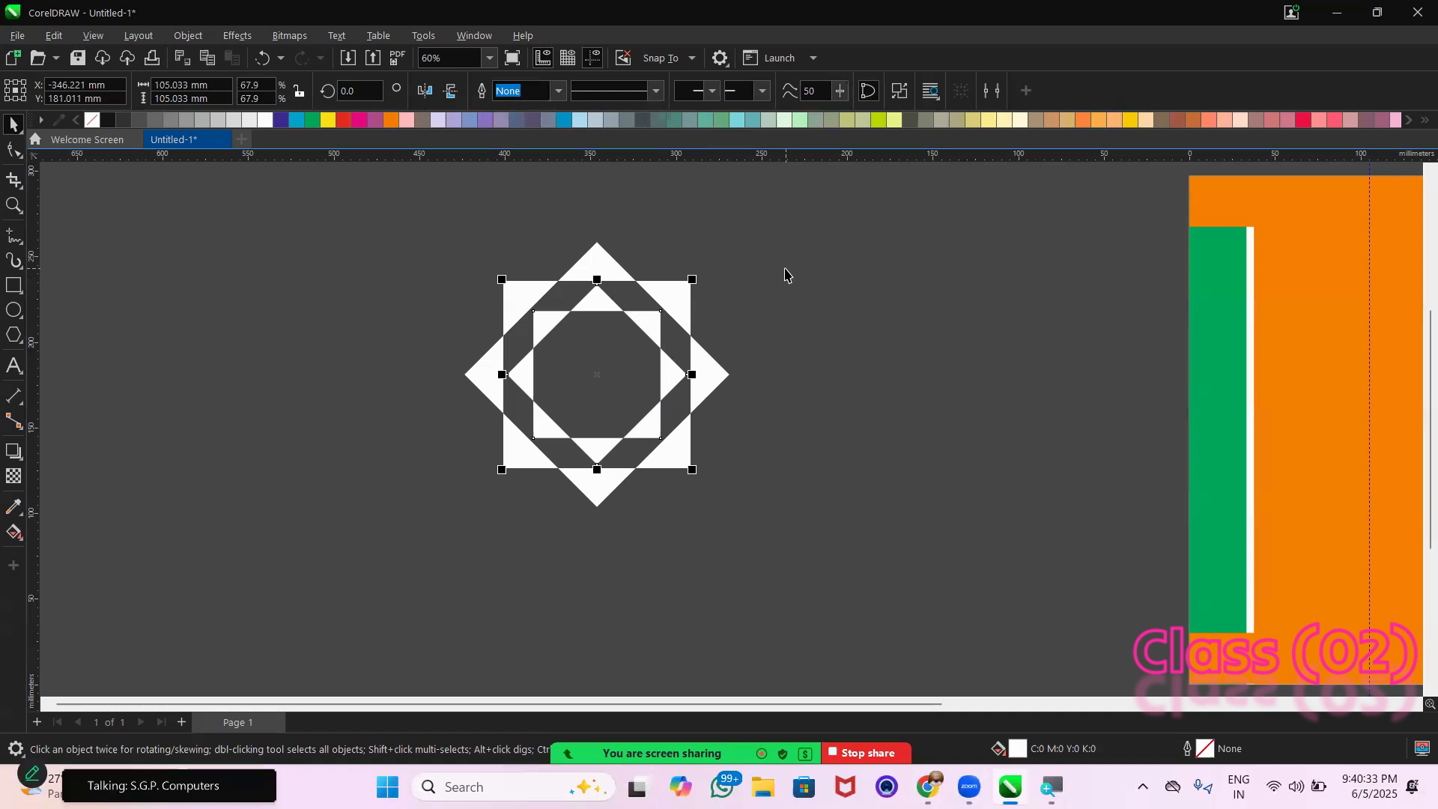
pyautogui.hotkey('ctrl', 'r')
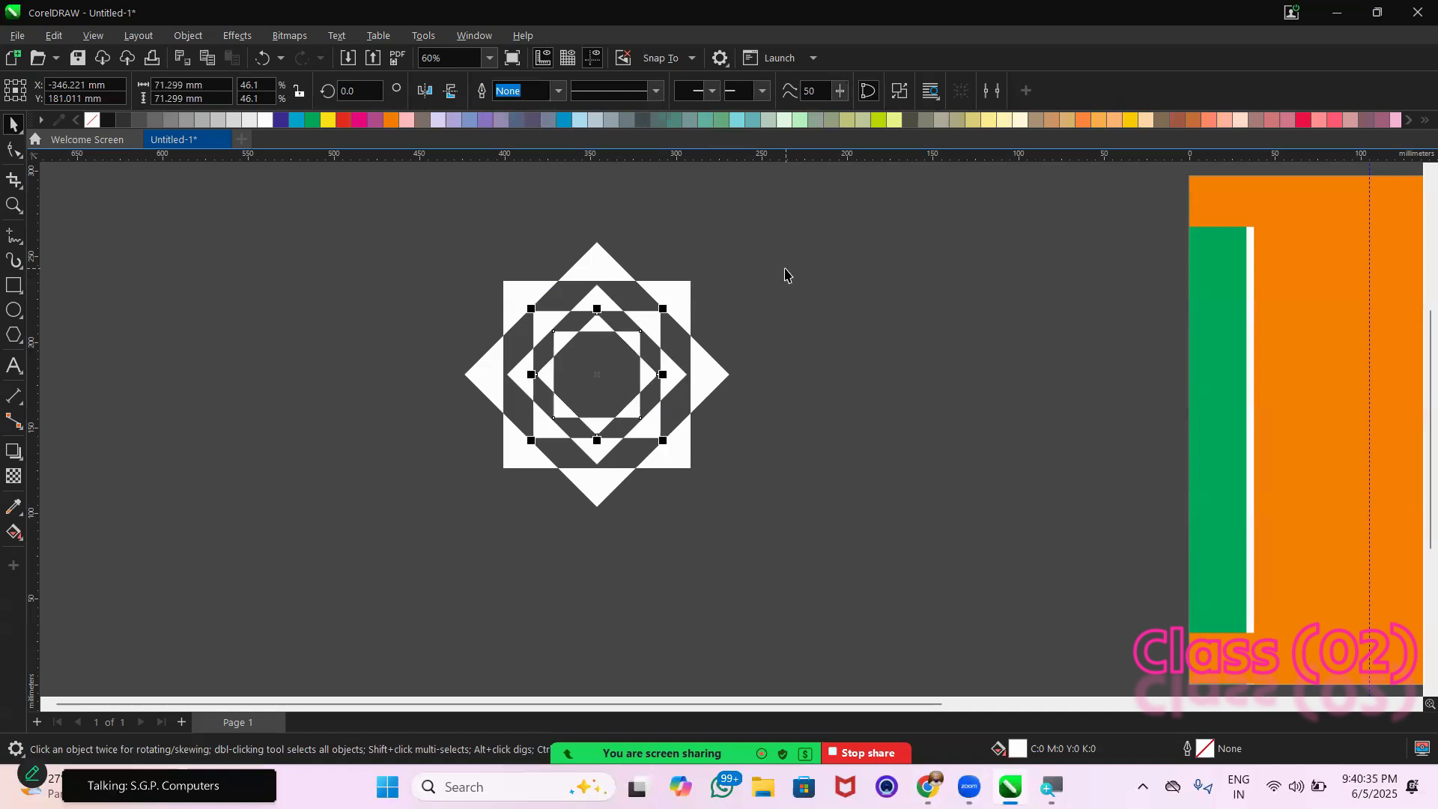
pyautogui.click(784, 275)
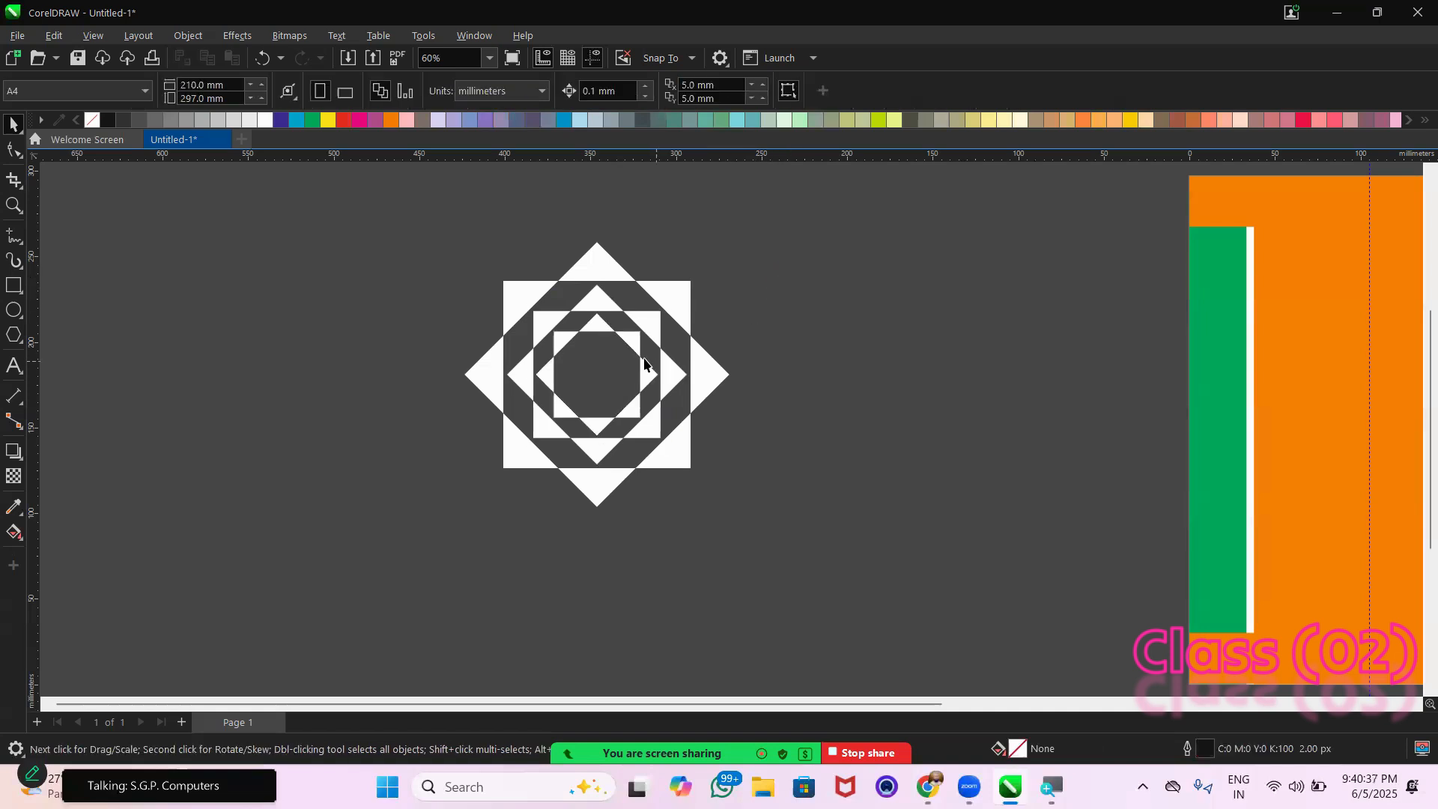
# Fill the innermost and outermost stars with yellow and the middle star with red
pyautogui.click(639, 349)
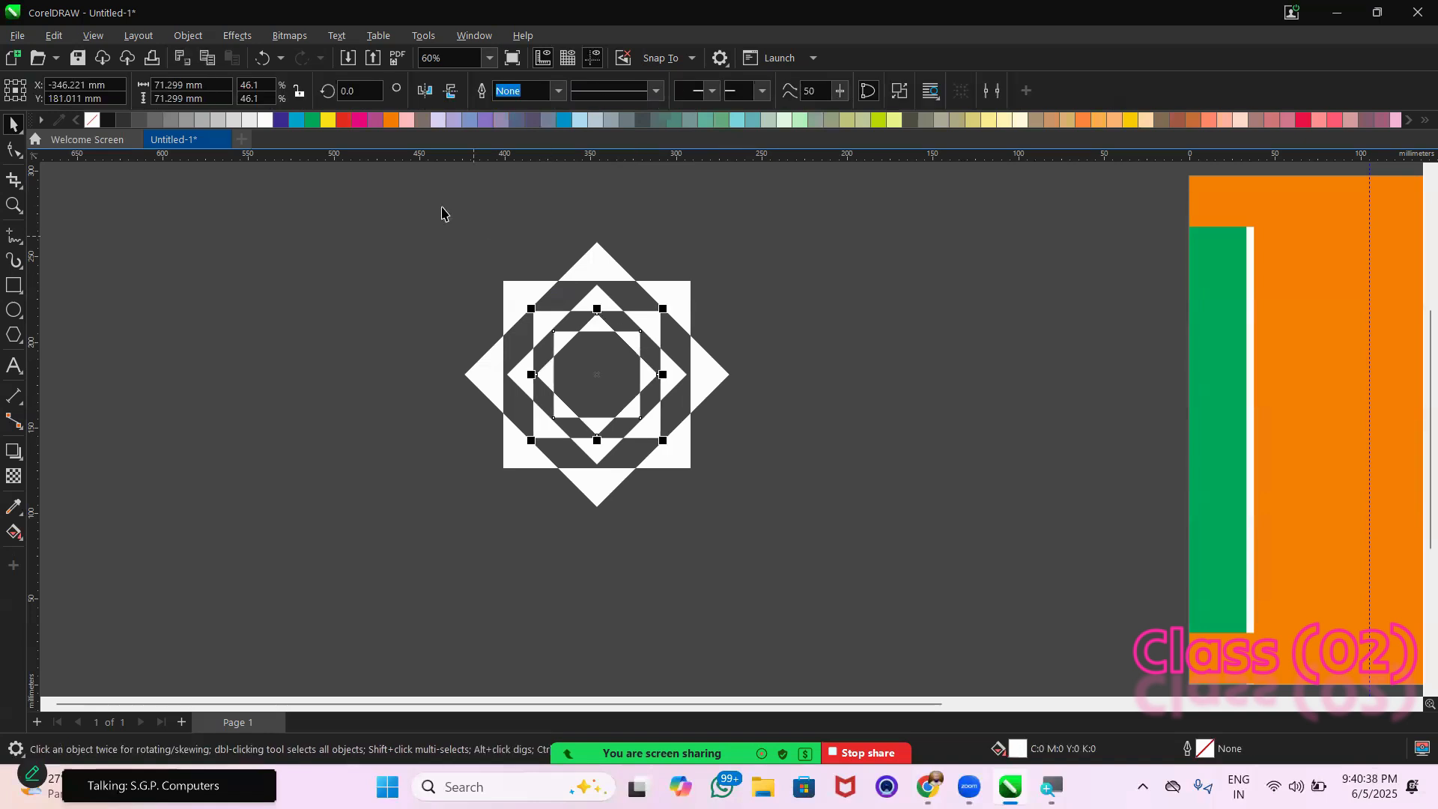
pyautogui.click(328, 120)
pyautogui.click(590, 280)
pyautogui.click(597, 298)
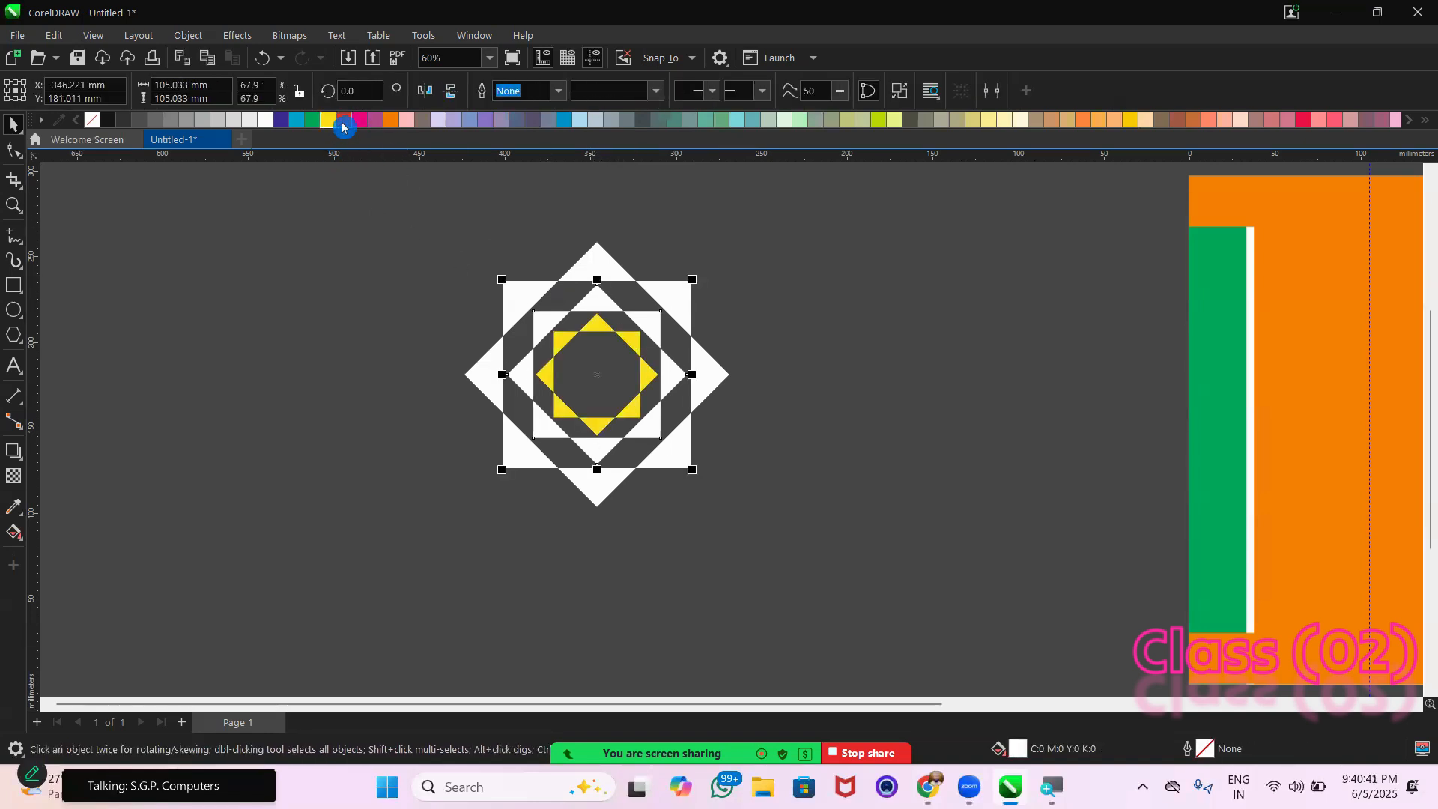
pyautogui.click(343, 120)
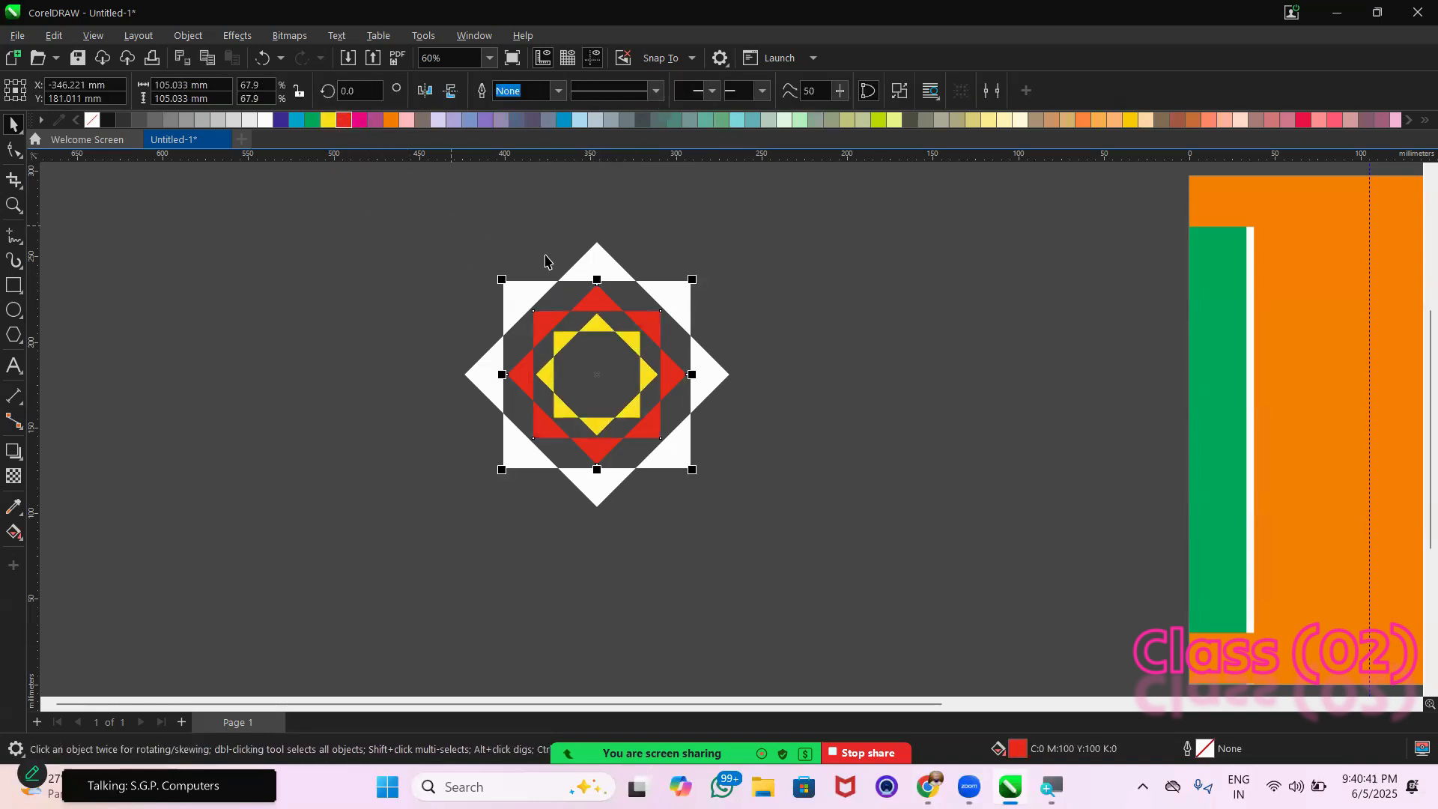
pyautogui.click(328, 119)
pyautogui.click(326, 257)
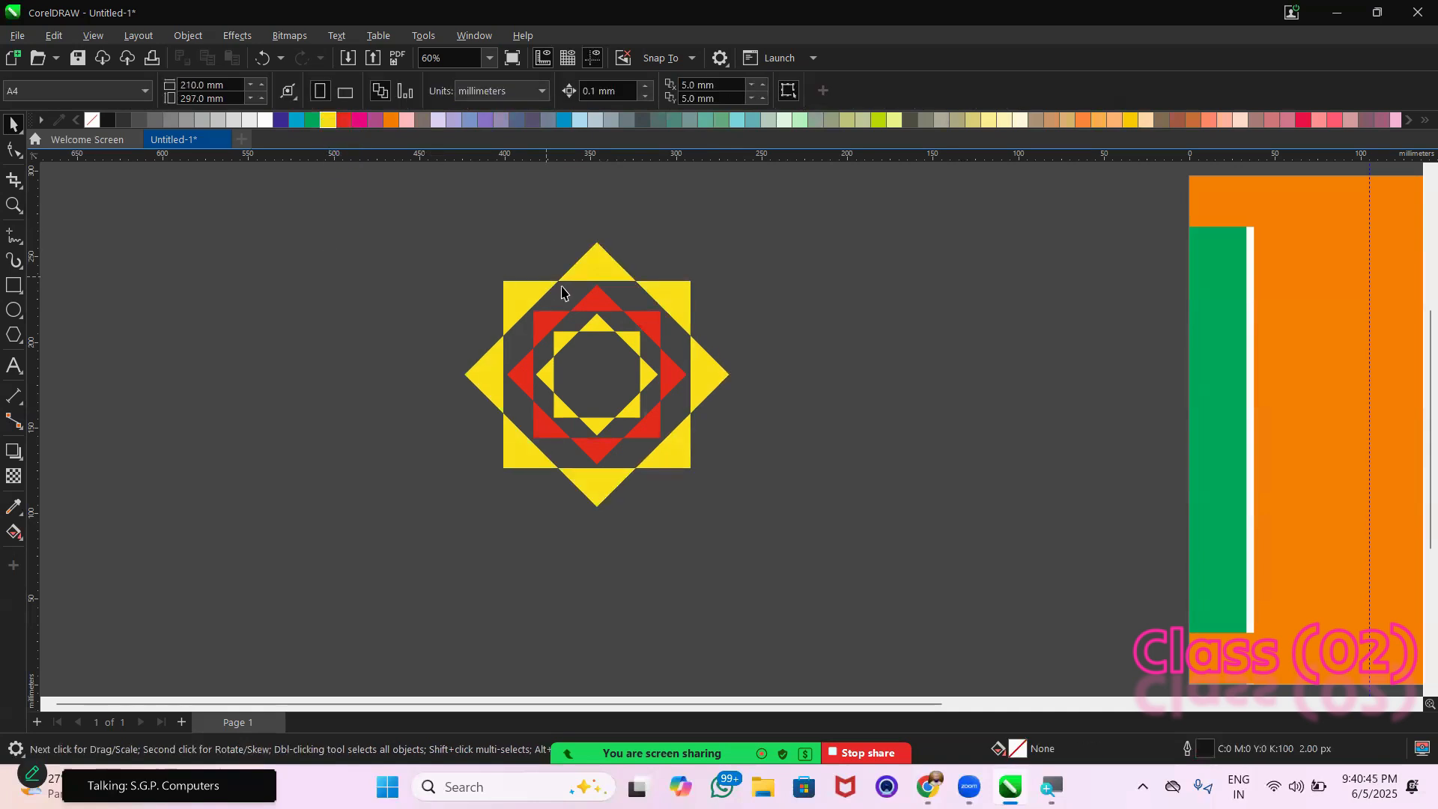
# Change the middle star's fill to white
pyautogui.click(603, 301)
pyautogui.click(265, 120)
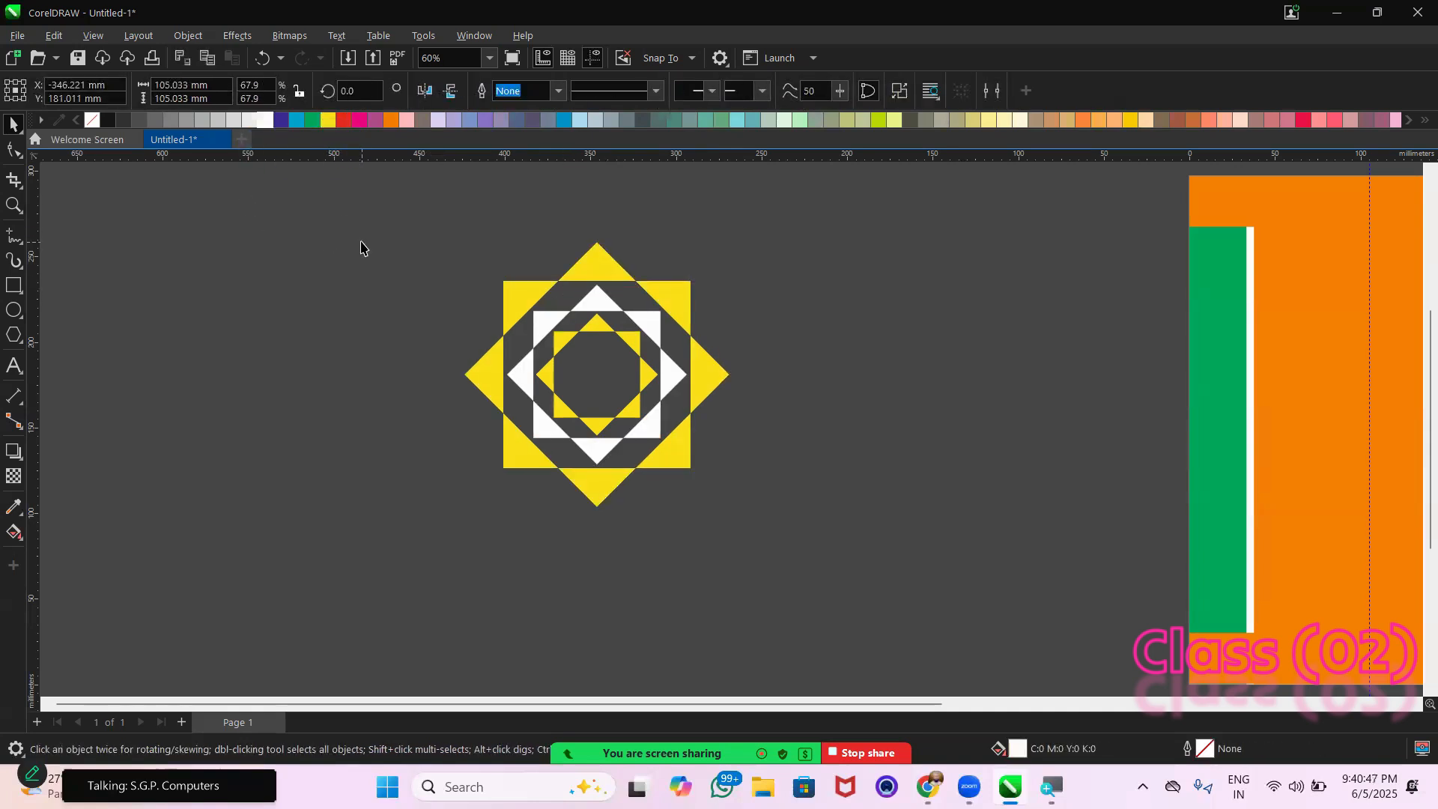
pyautogui.click(361, 247)
# Select the three concentric stars together and move them over beside the orange page, clearing the empty drawing area
pyautogui.moveTo(432, 220); pyautogui.dragTo(771, 519)
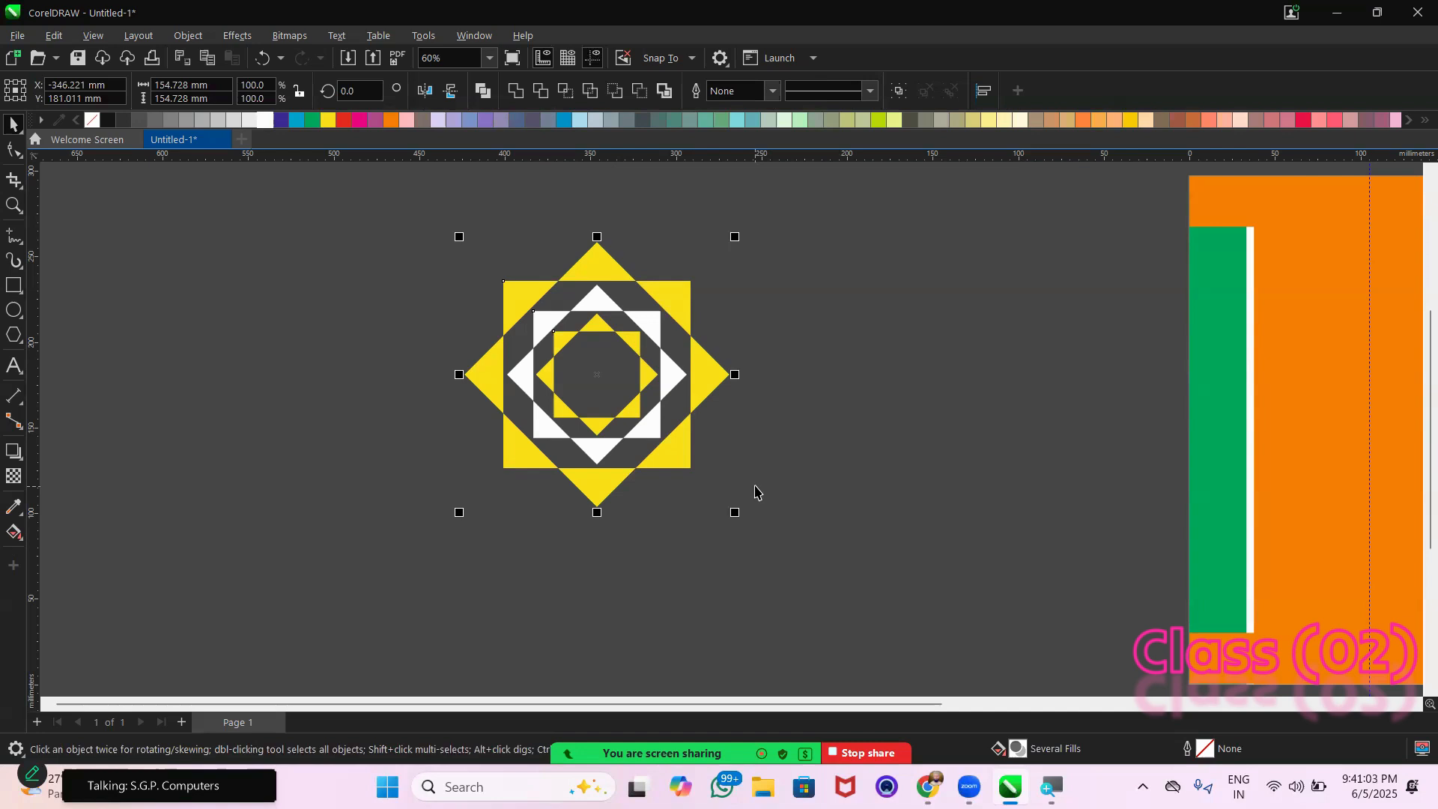
pyautogui.moveTo(13, 285); pyautogui.dragTo(60, 312)
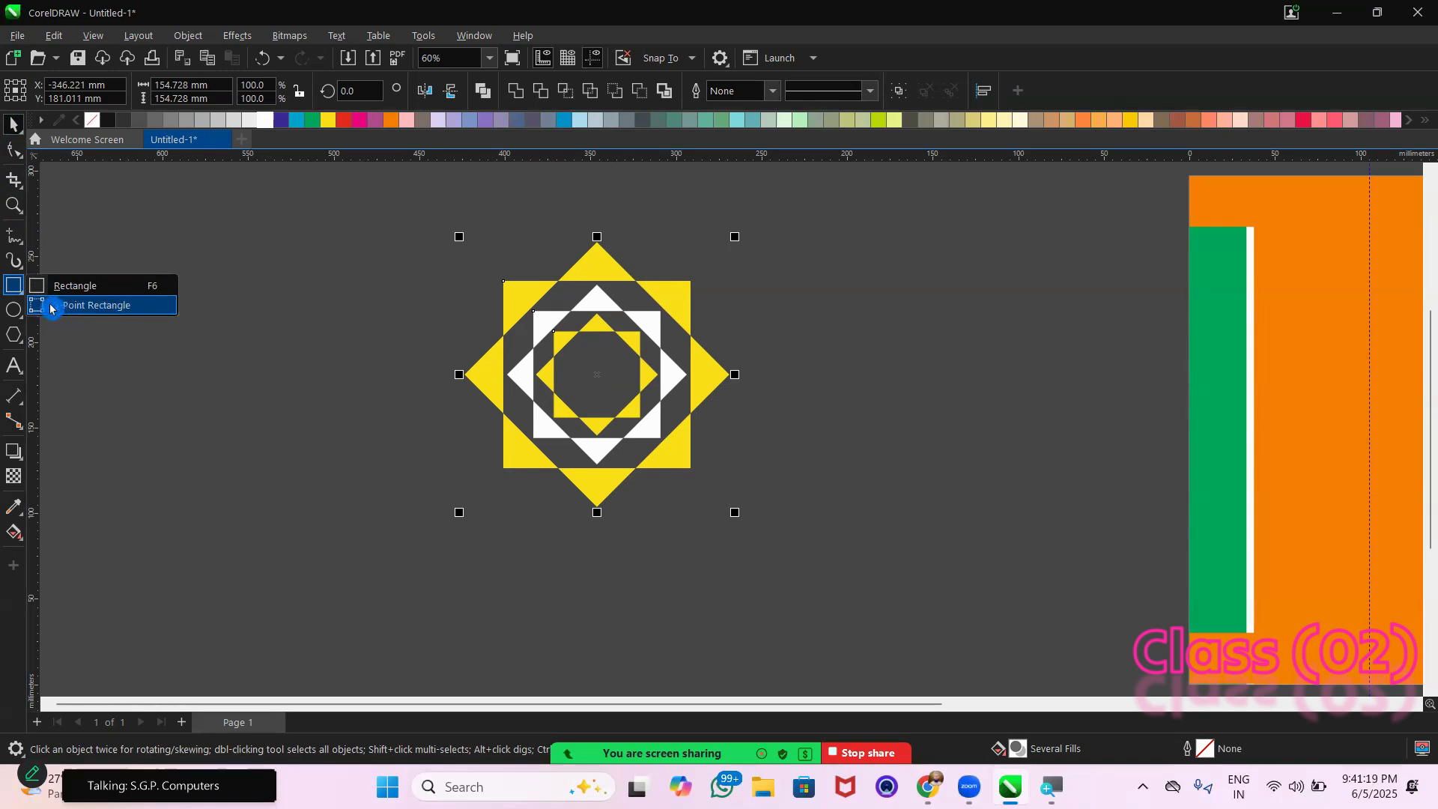
pyautogui.click(304, 321)
pyautogui.moveTo(380, 210); pyautogui.dragTo(838, 565)
pyautogui.moveTo(594, 374); pyautogui.dragTo(987, 417)
pyautogui.click(490, 398)
# Draw a tilted rectangle with the 3-Point Rectangle tool, about 183 by 179 mm overall, and place it farther from the star
pyautogui.click(17, 293)
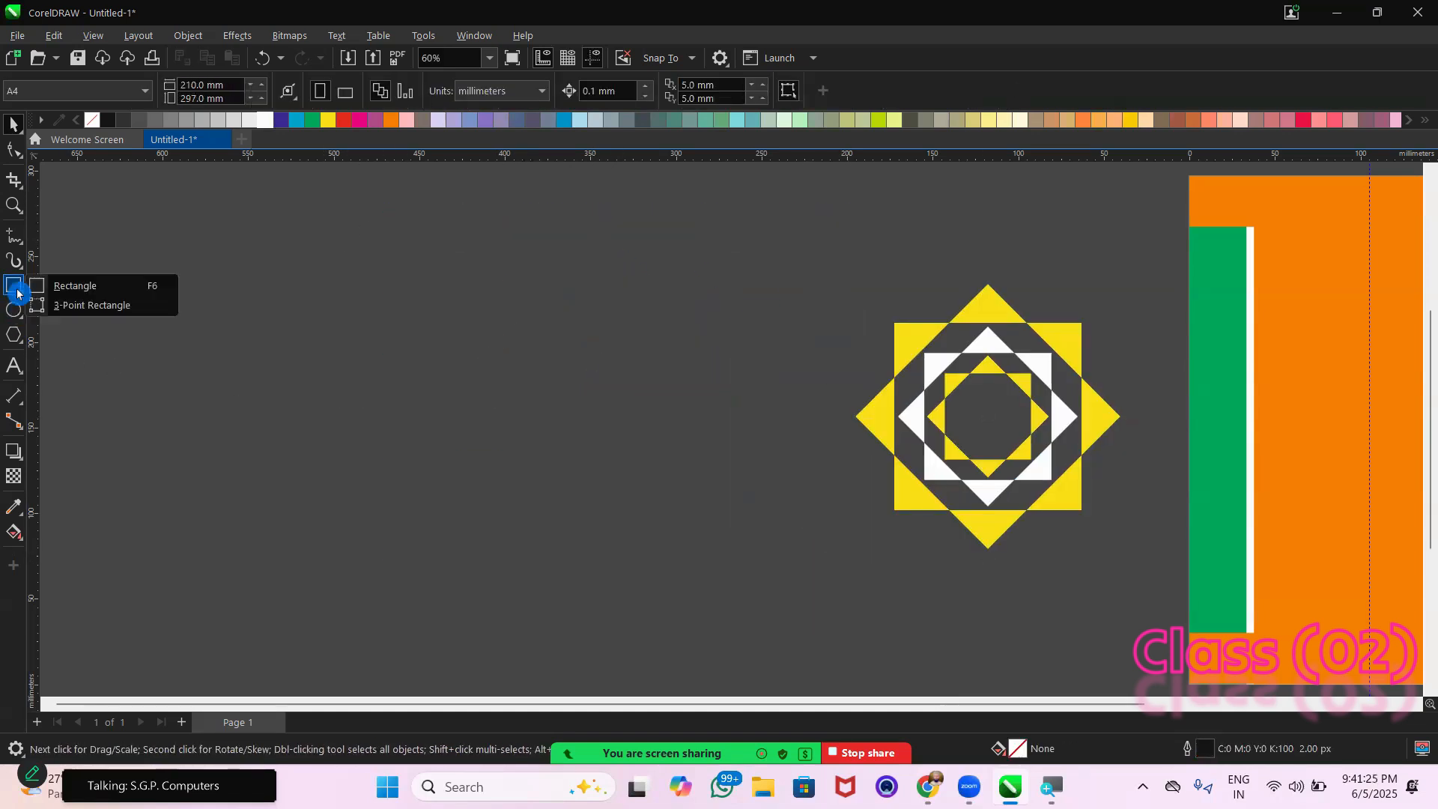
pyautogui.click(70, 306)
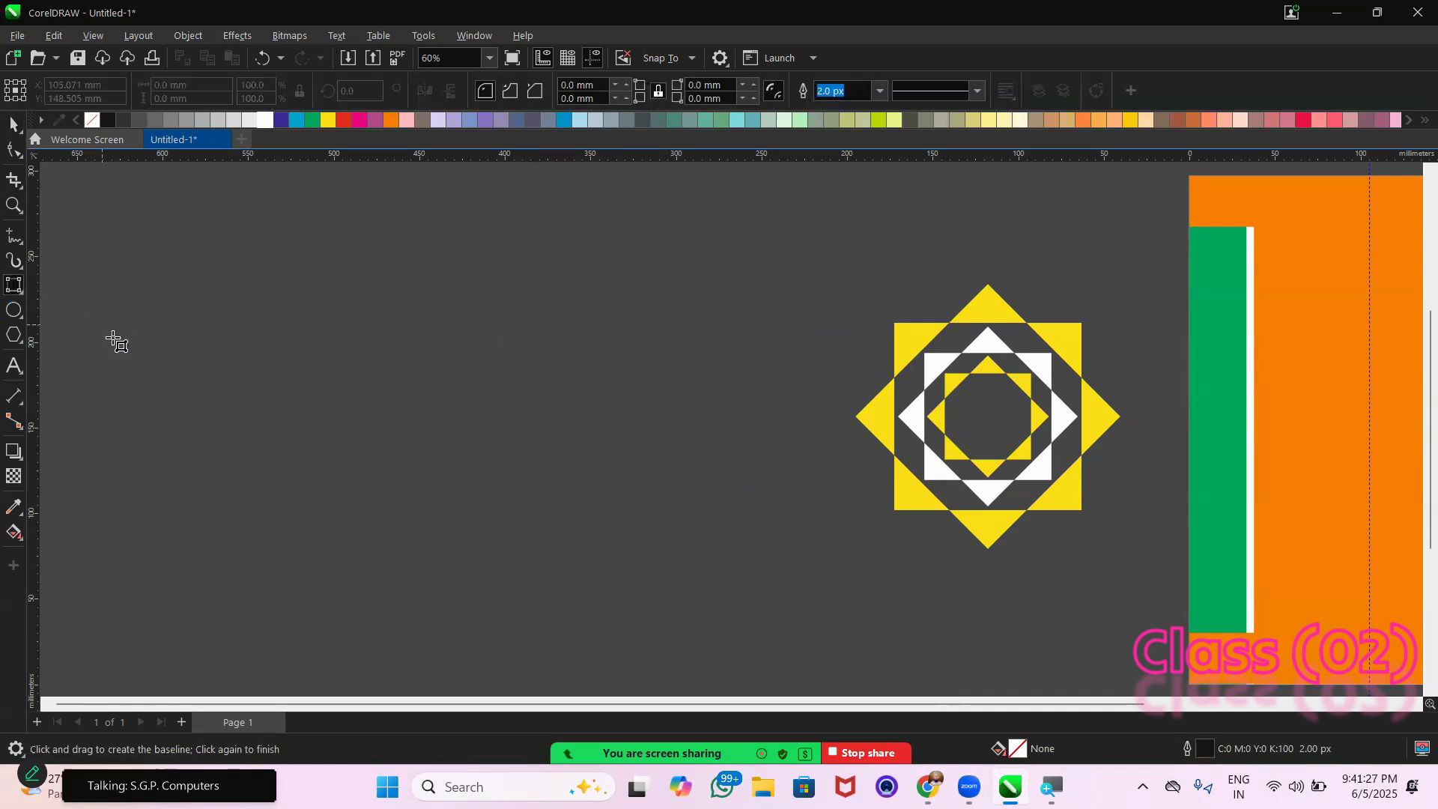
pyautogui.moveTo(320, 330); pyautogui.dragTo(521, 516)
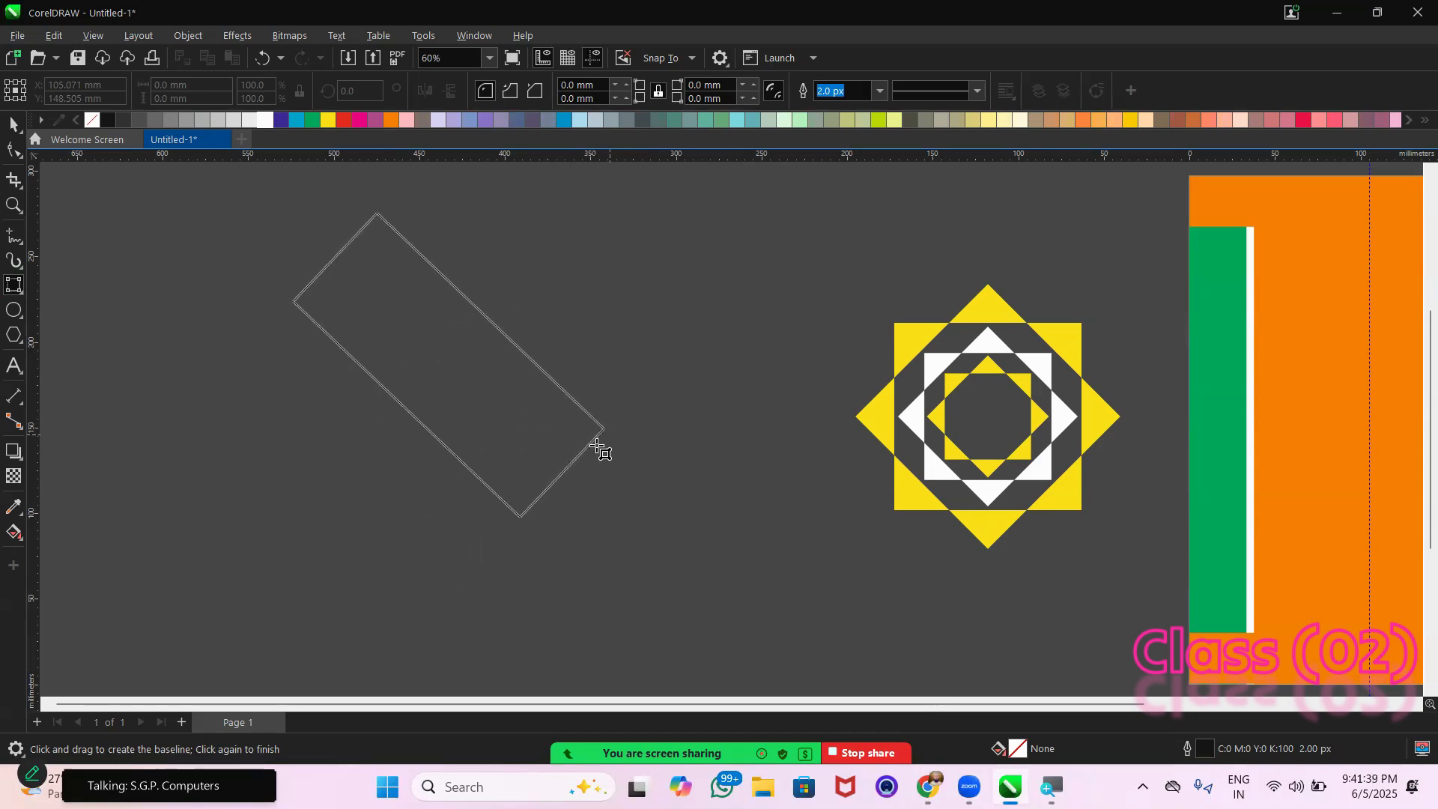
pyautogui.click(619, 441)
pyautogui.click(11, 128)
pyautogui.moveTo(448, 342); pyautogui.dragTo(311, 339)
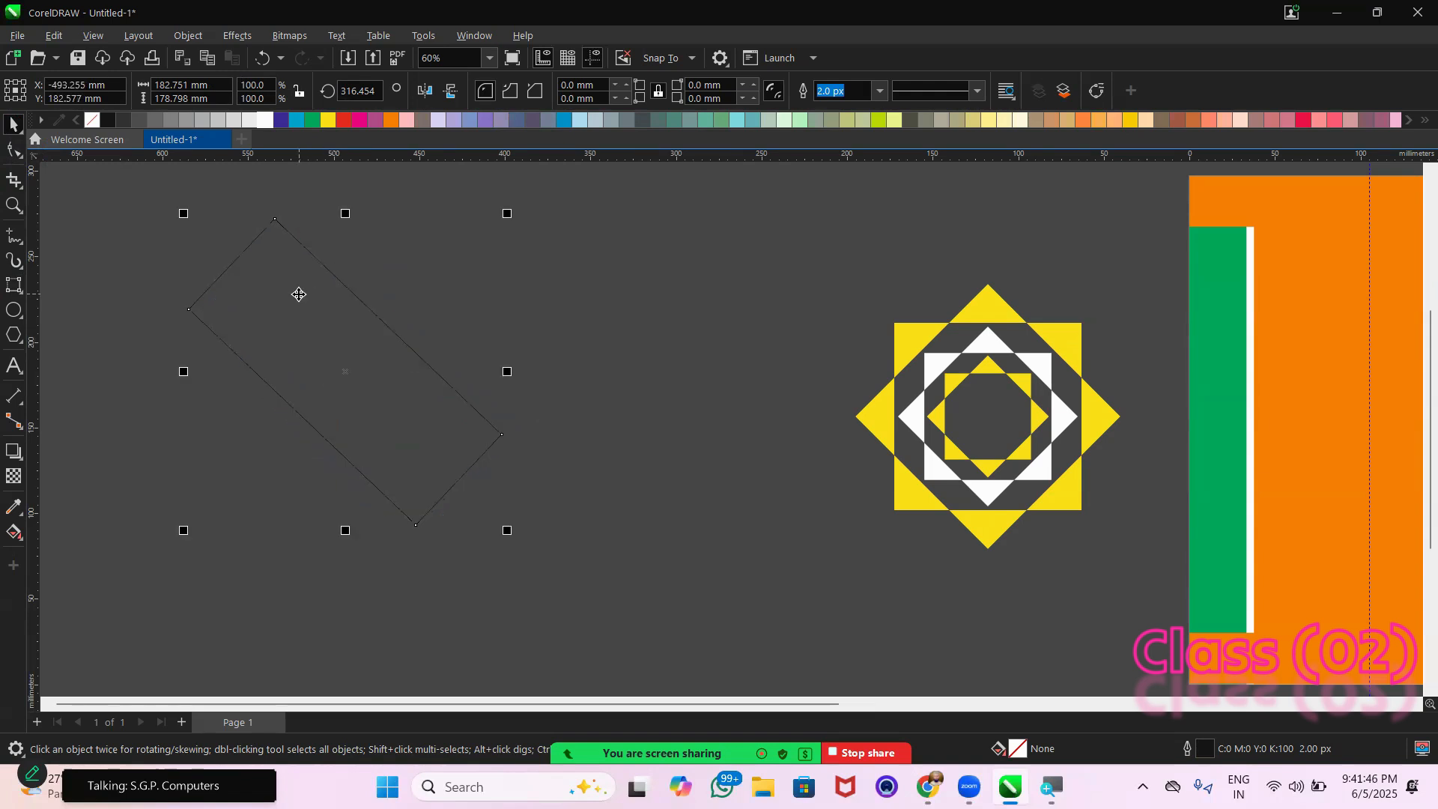
# Fill the tilted rectangle with yellow (C0 M0 Y100 K0) without an outline, and delete it
pyautogui.click(327, 120)
pyautogui.click(112, 272)
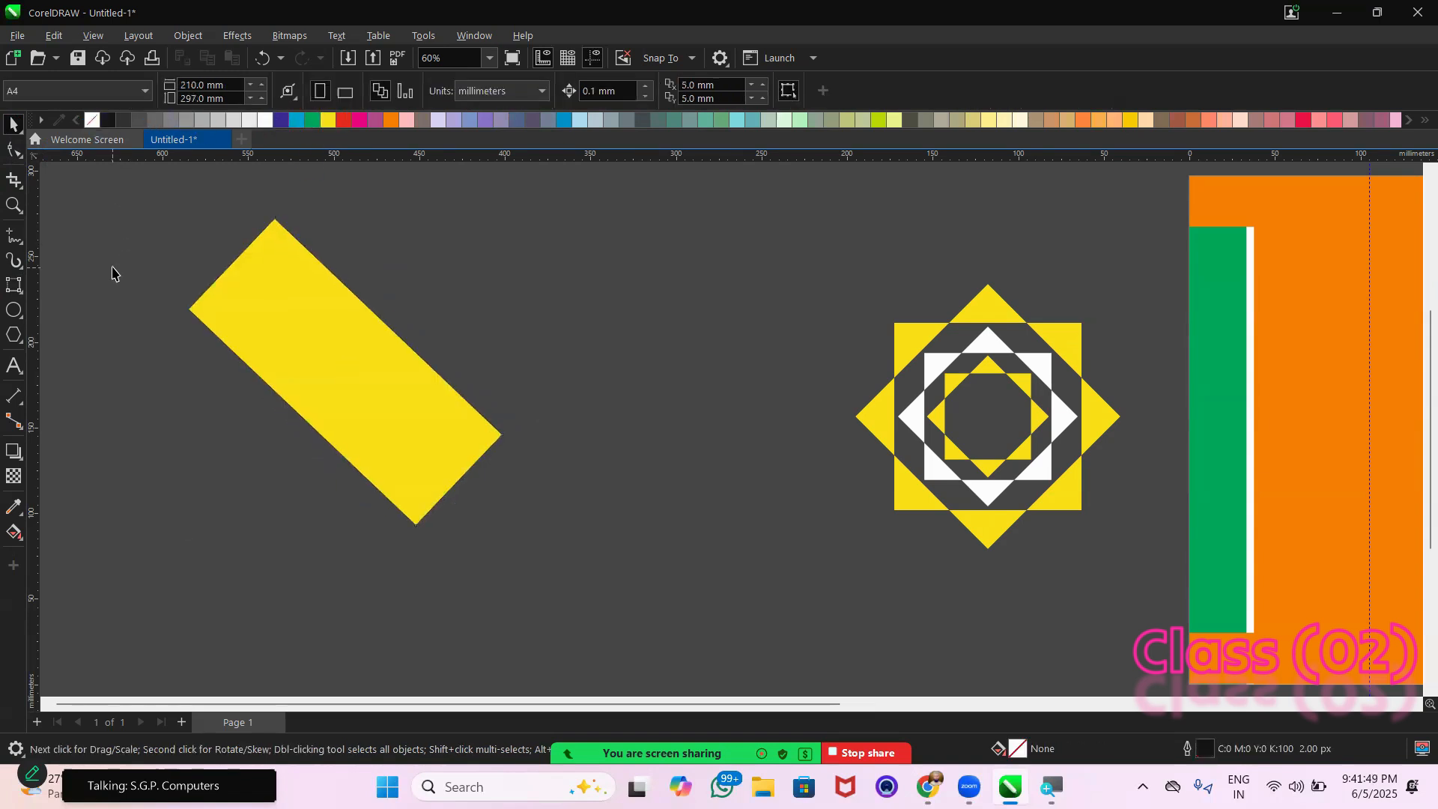
pyautogui.click(277, 323)
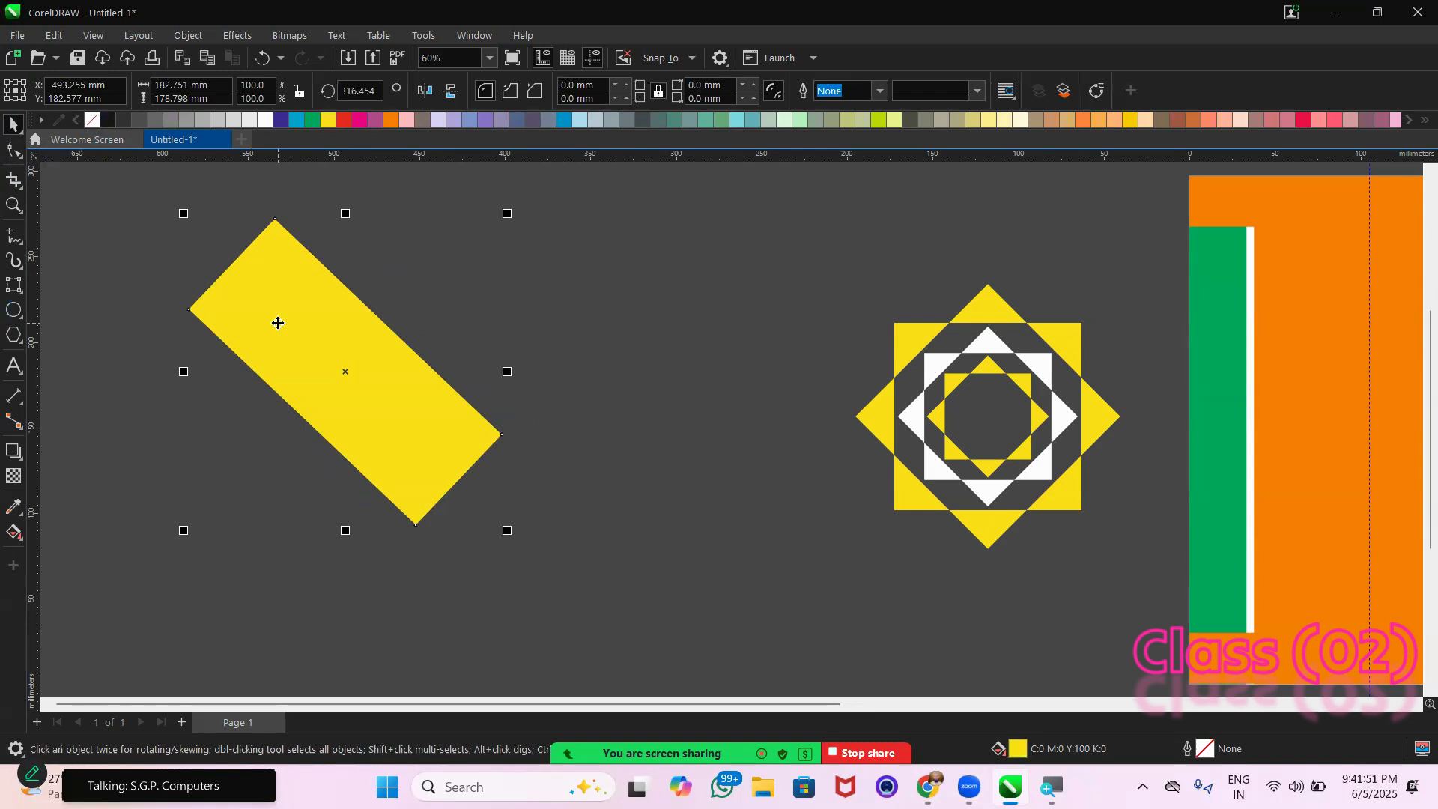
pyautogui.press('Delete')
# Draw a horizontal rectangle about 198 by 66 mm in the empty area beside the star and fill it with yellow
pyautogui.click(21, 294)
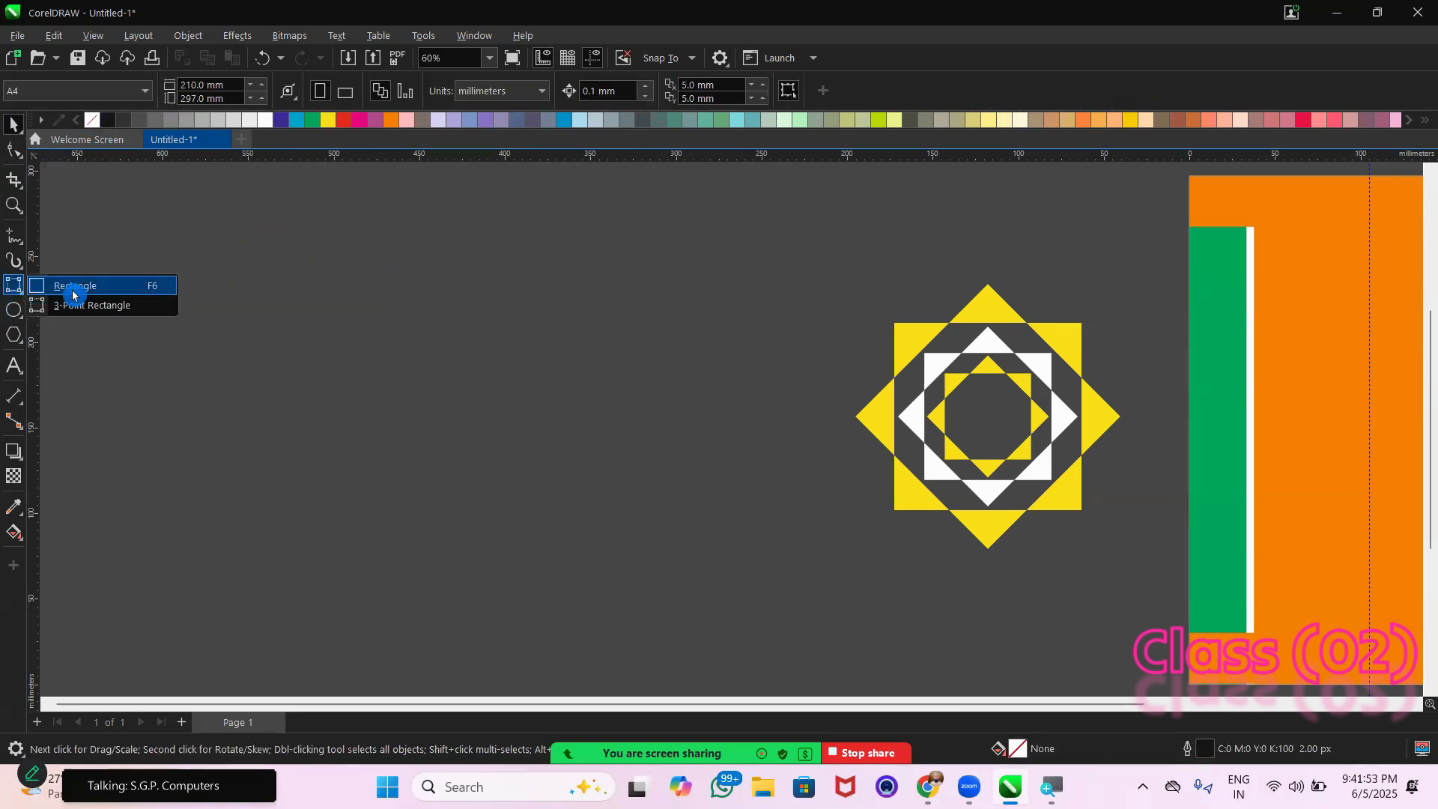
pyautogui.click(65, 285)
pyautogui.moveTo(234, 326); pyautogui.dragTo(573, 440)
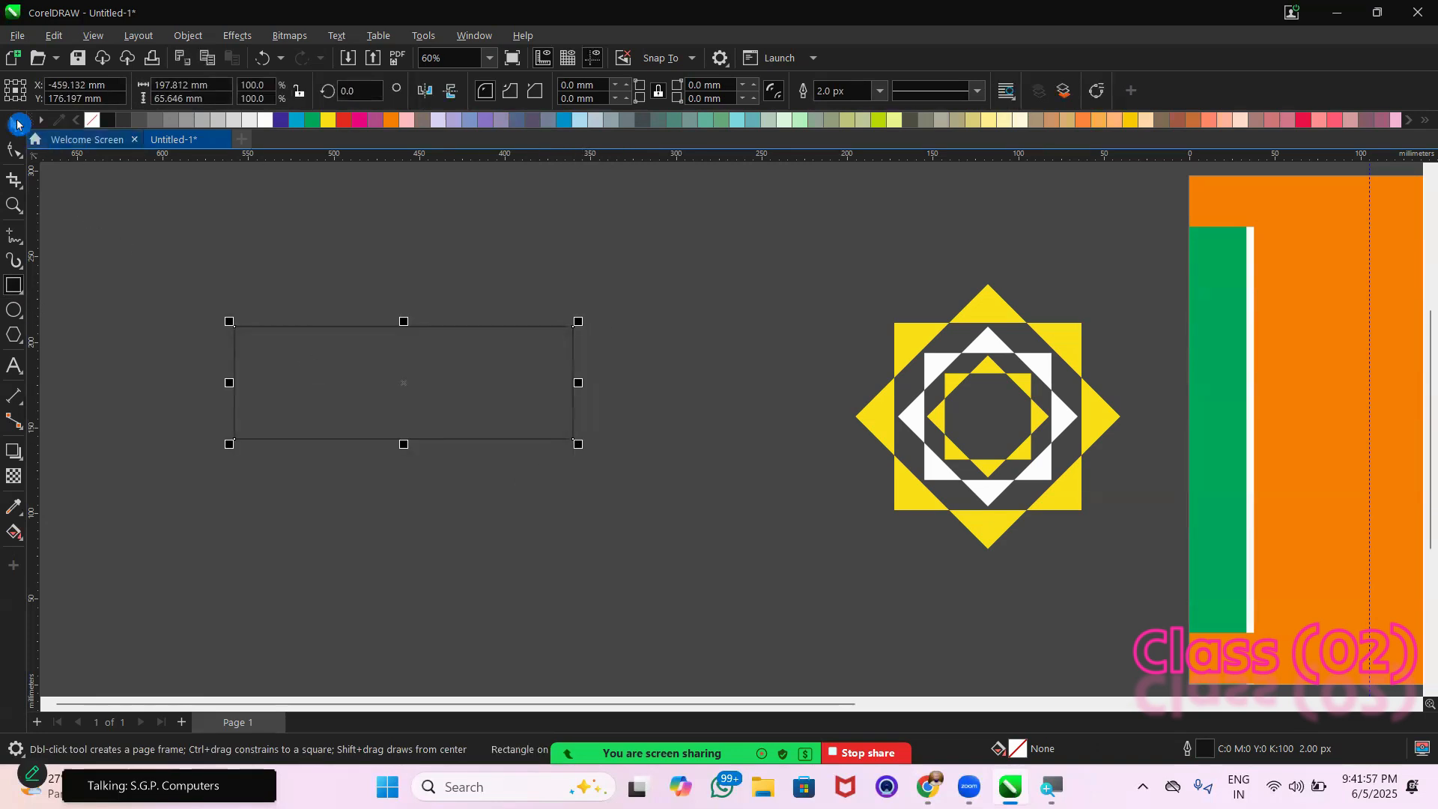
pyautogui.click(14, 124)
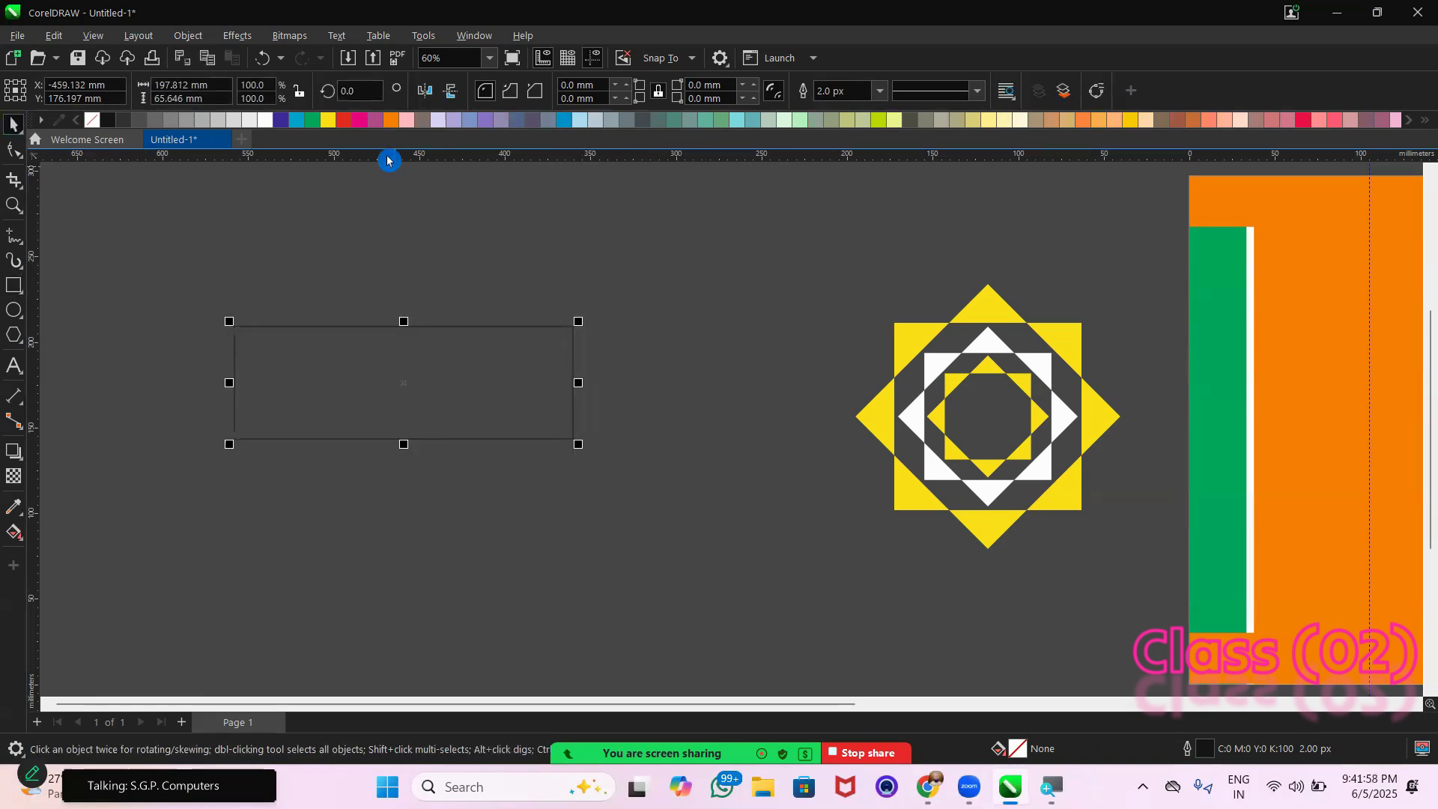
pyautogui.click(327, 121)
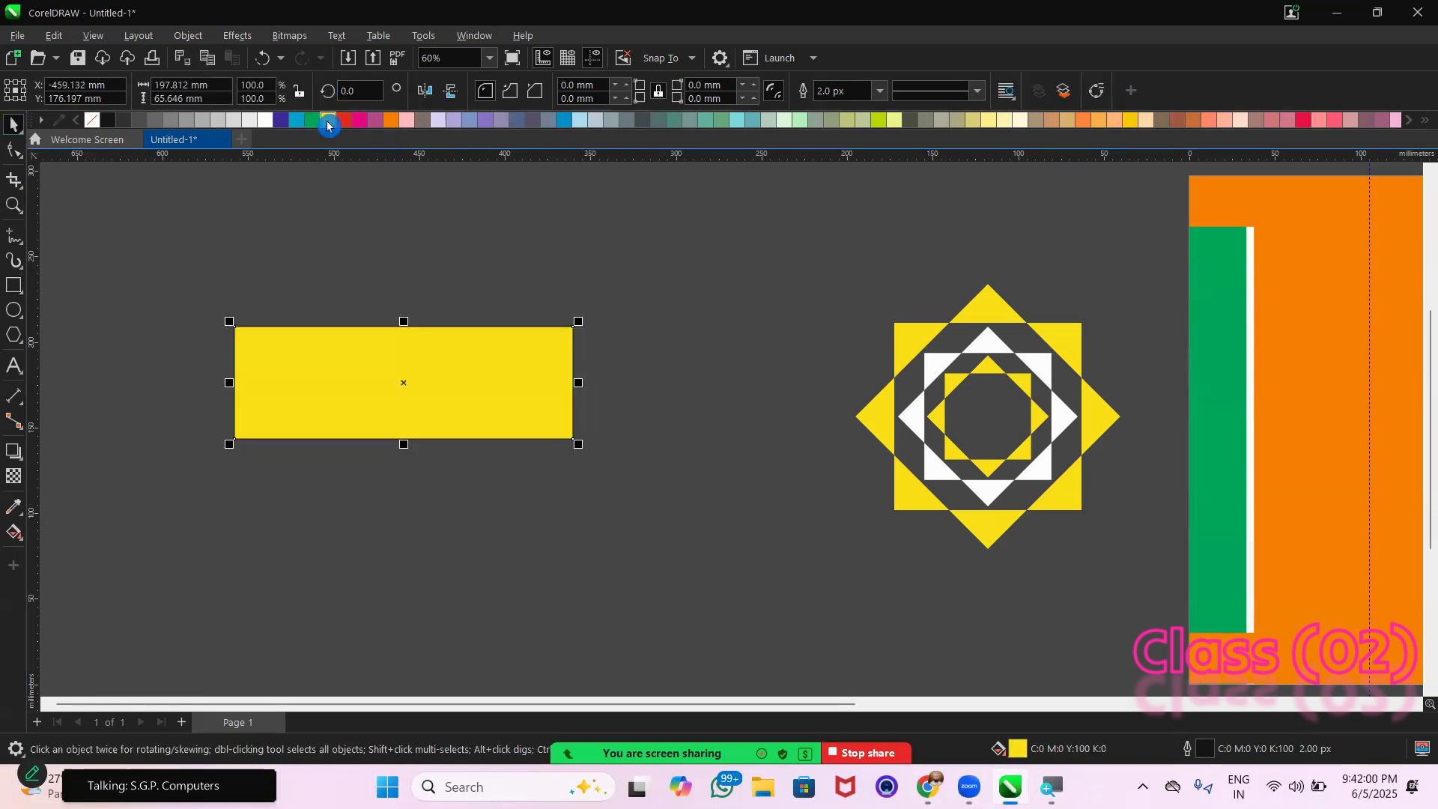
# Rotate the yellow rectangle by 45 degrees and mirror it horizontally
pyautogui.click(356, 90)
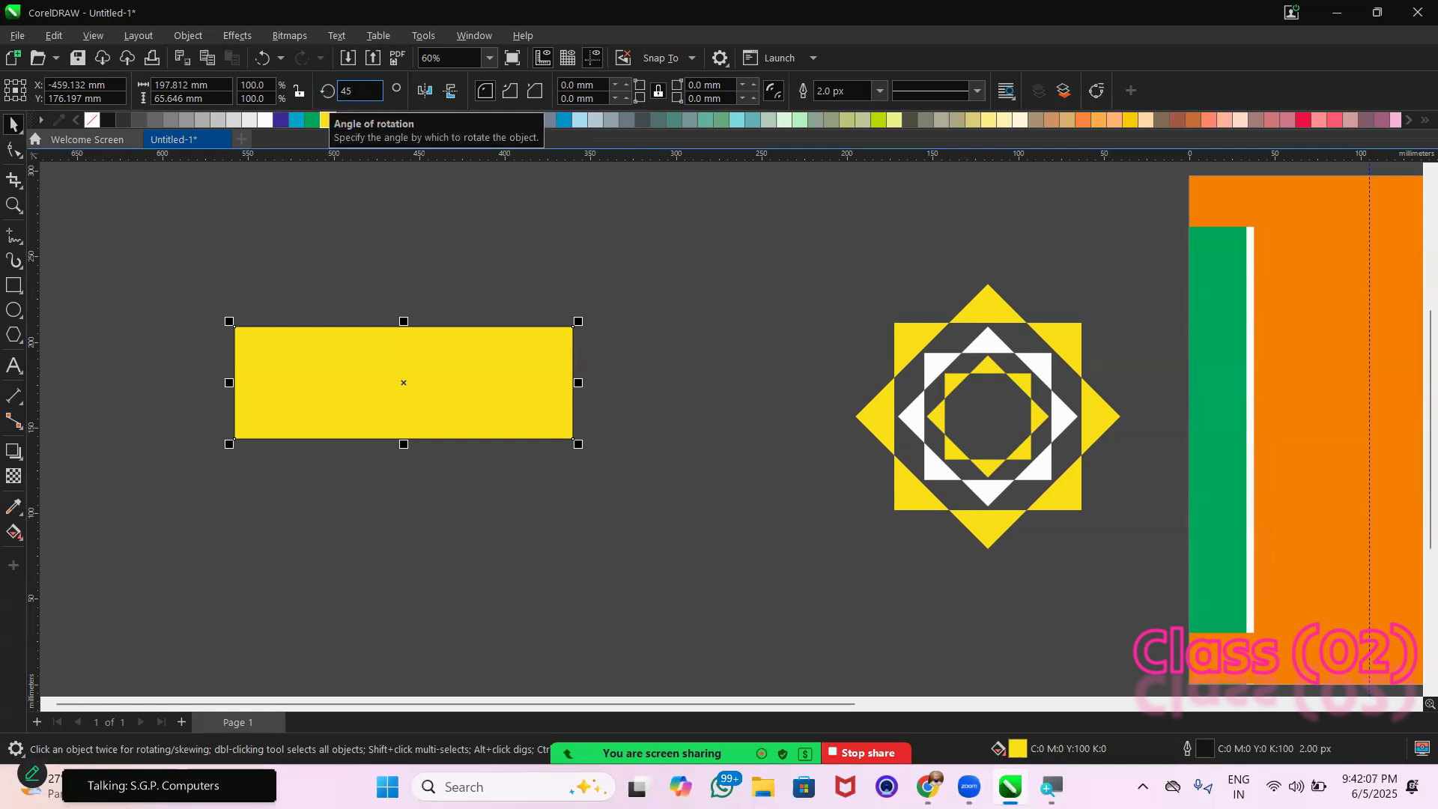
pyautogui.press('Return')
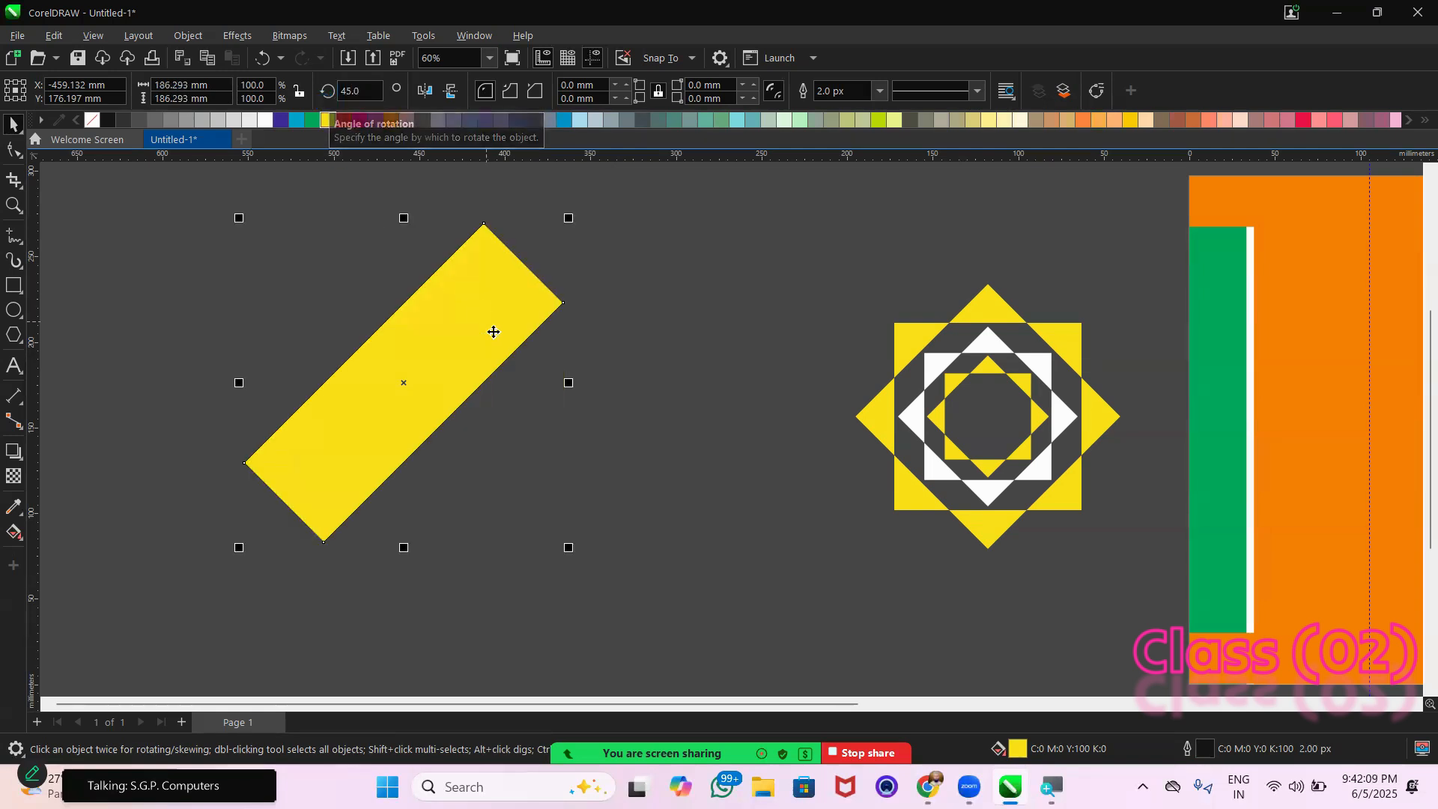
pyautogui.click(426, 98)
pyautogui.click(170, 316)
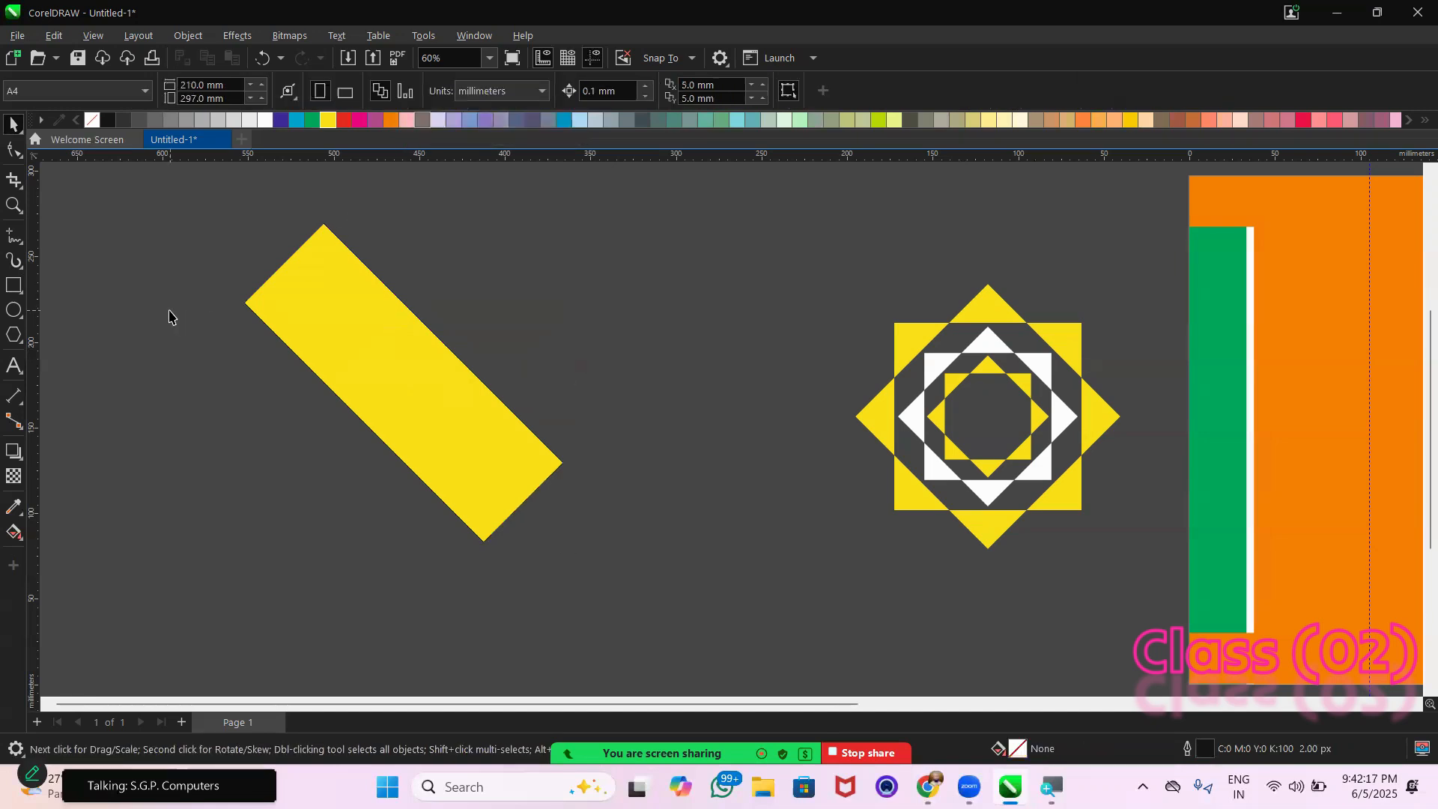
pyautogui.click(13, 291)
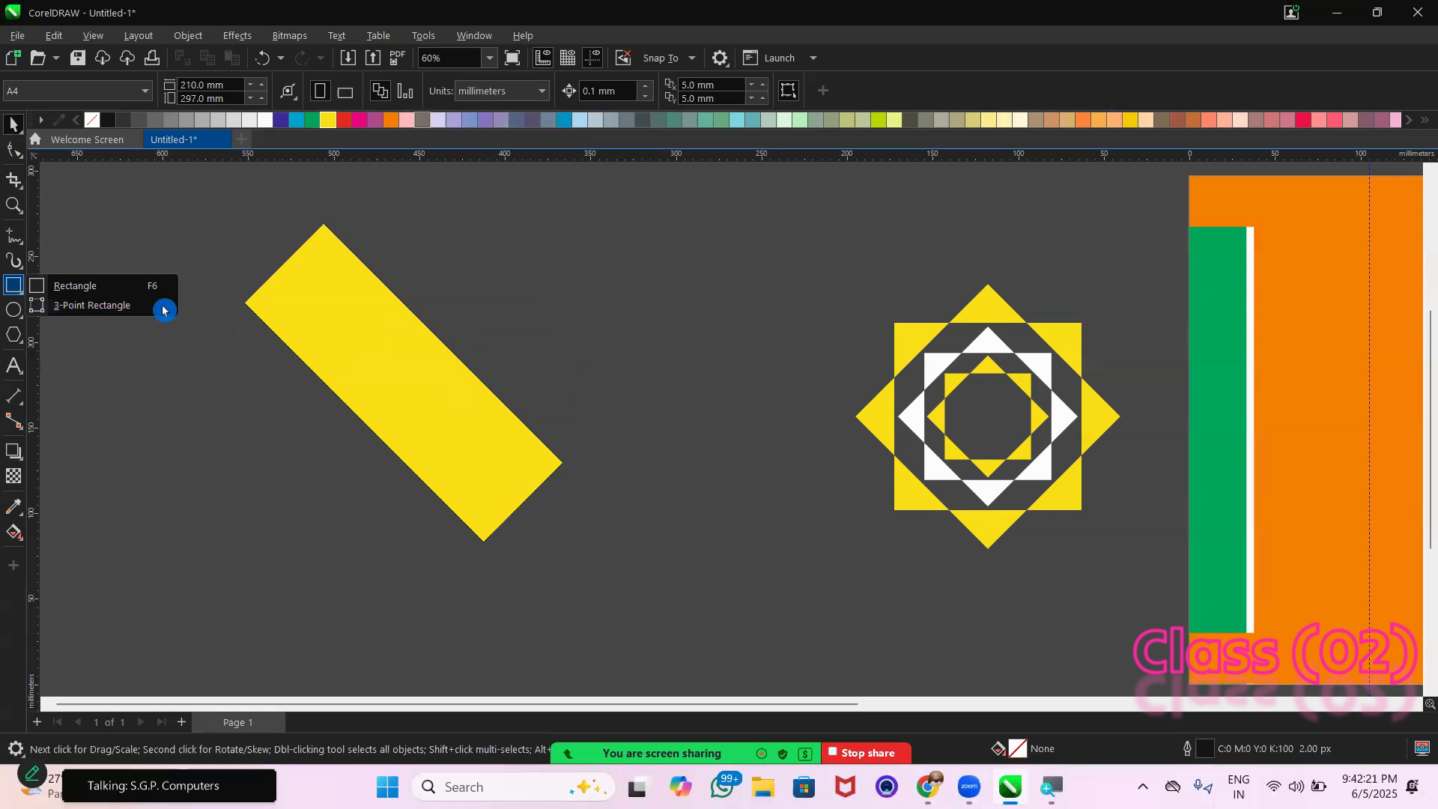
pyautogui.click(385, 323)
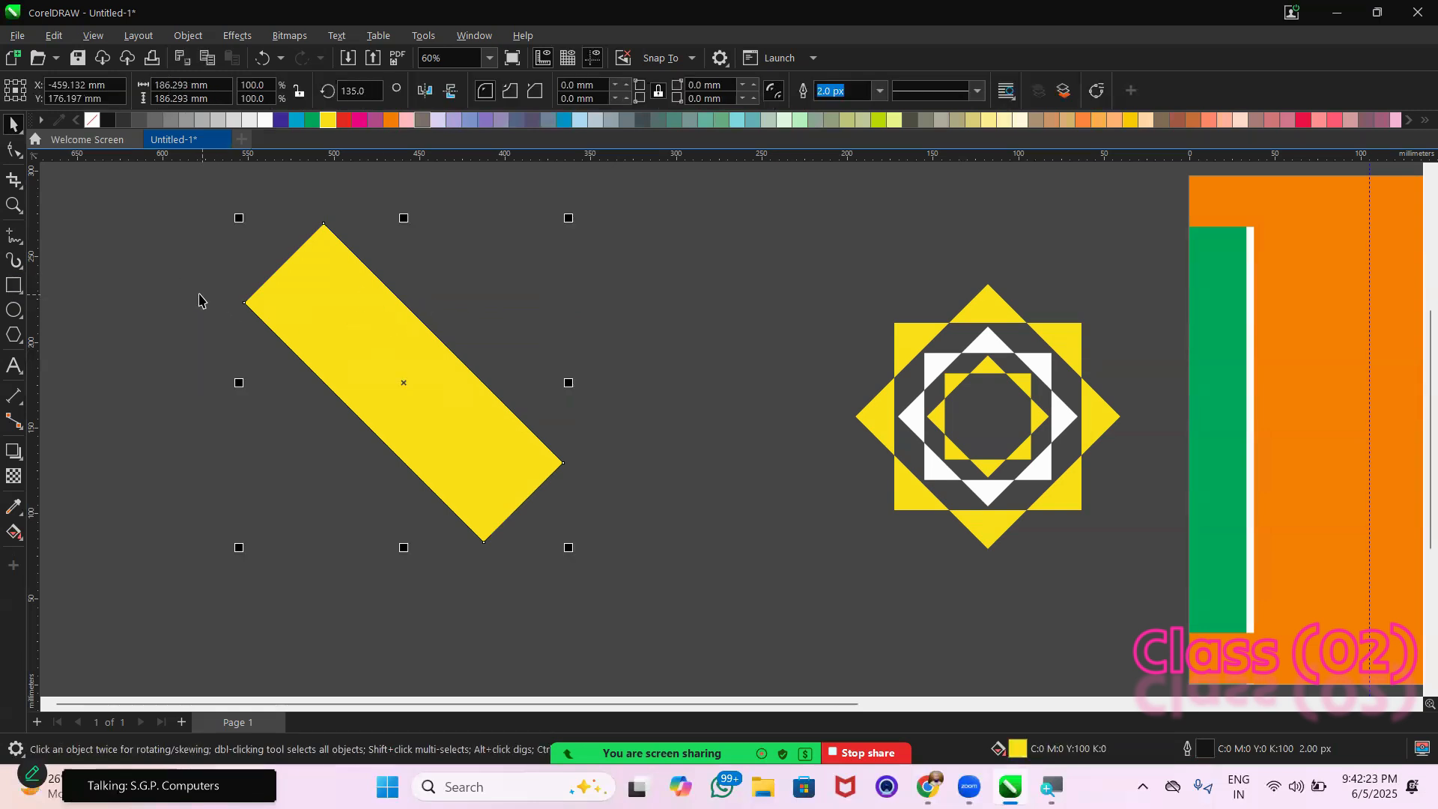
pyautogui.moveTo(208, 202); pyautogui.dragTo(585, 569)
pyautogui.click(456, 447)
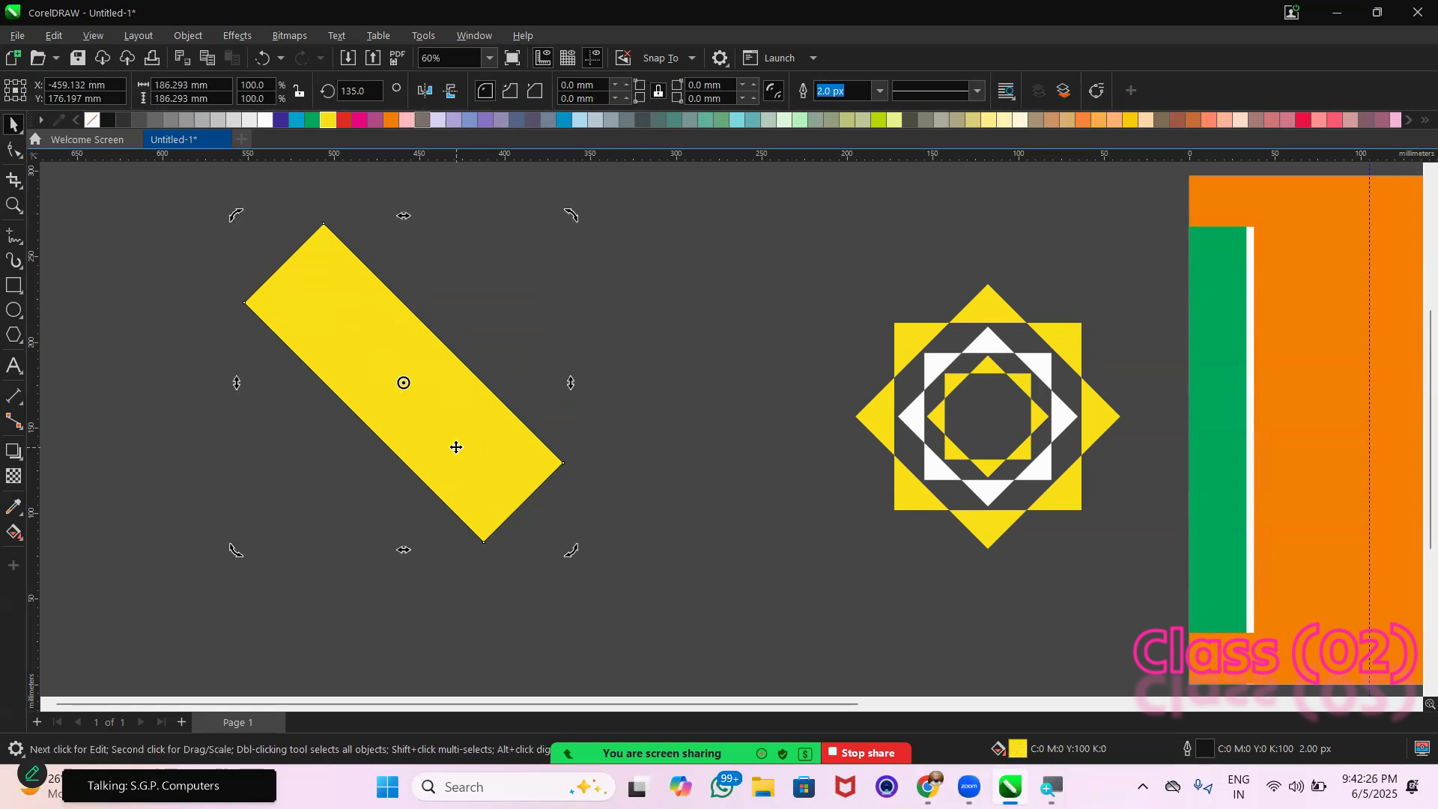
pyautogui.click(11, 292)
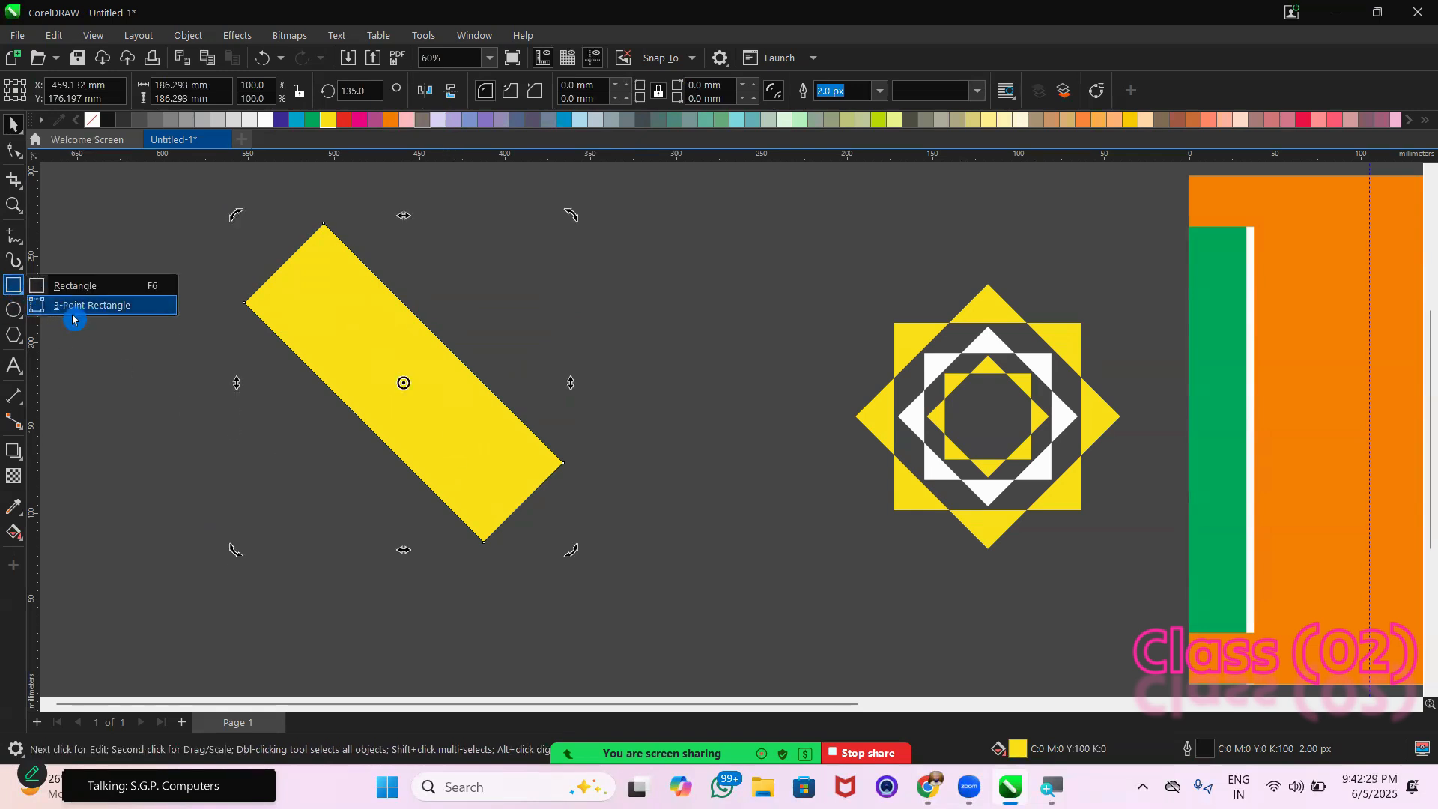